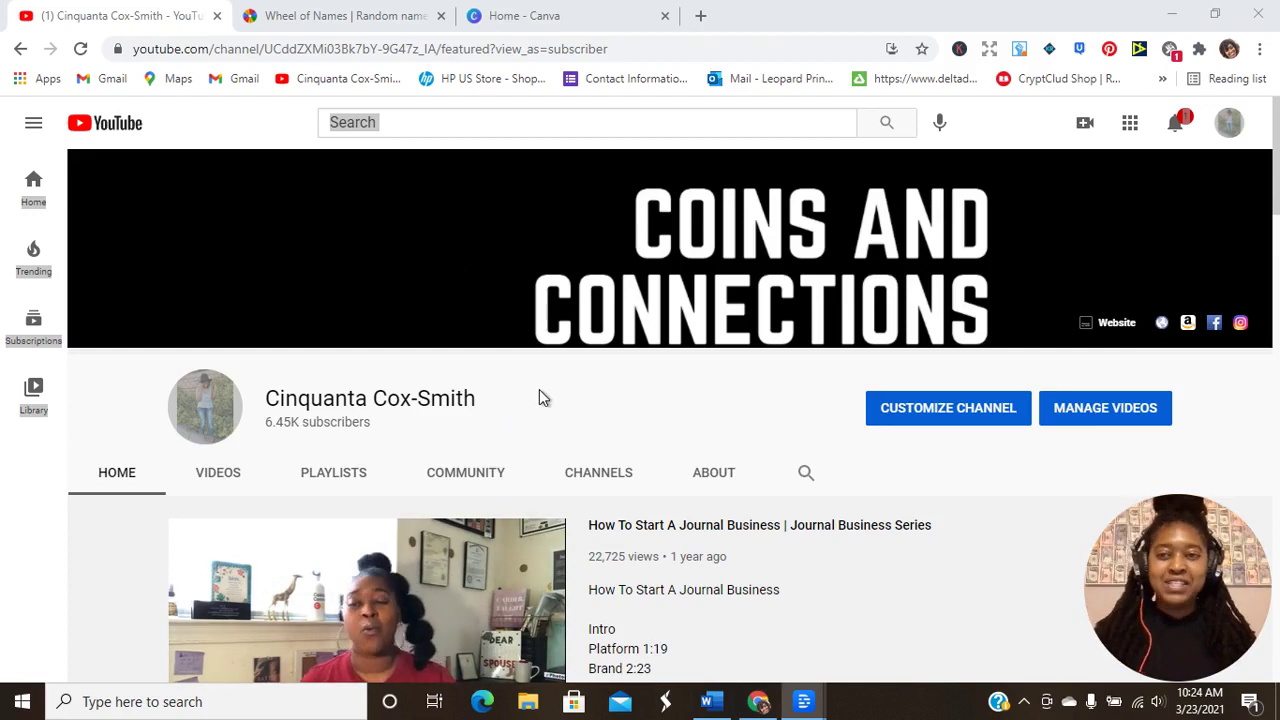
# Spin Wheel of Names, which lands on Summer, then delete the Summer entry, leaving Mother's Day
pyautogui.click(297, 17)
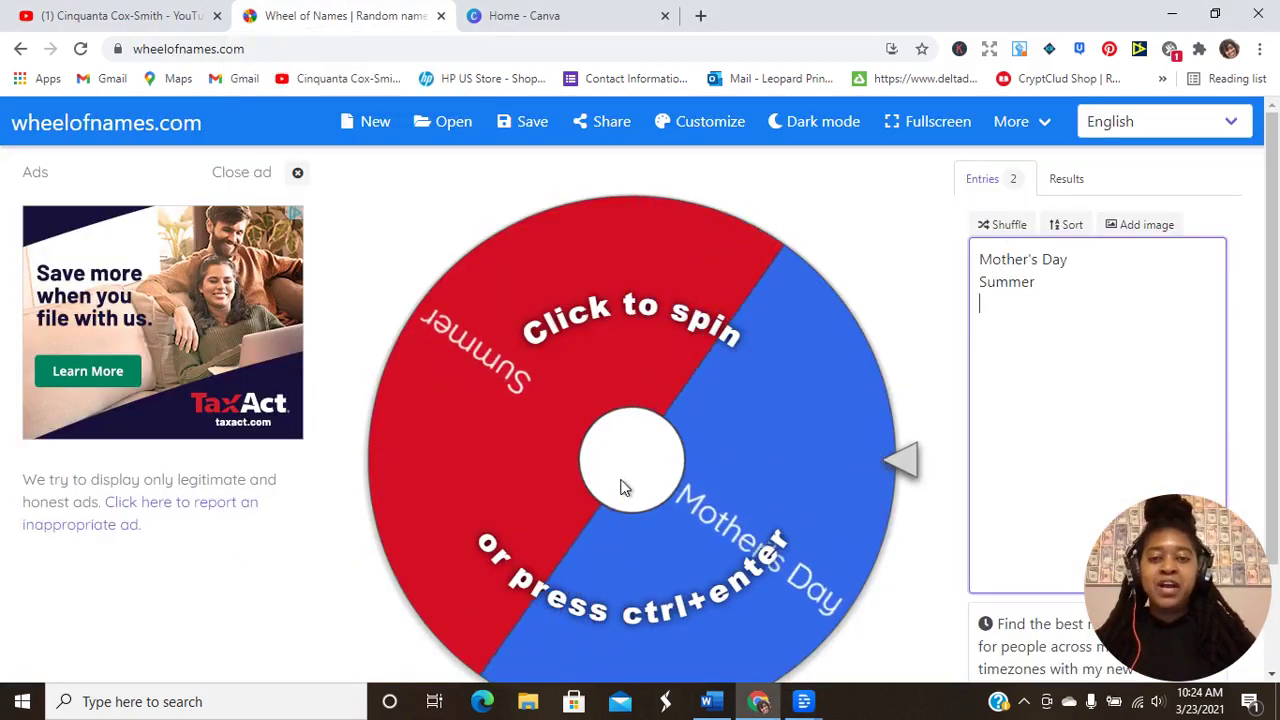
pyautogui.click(632, 367)
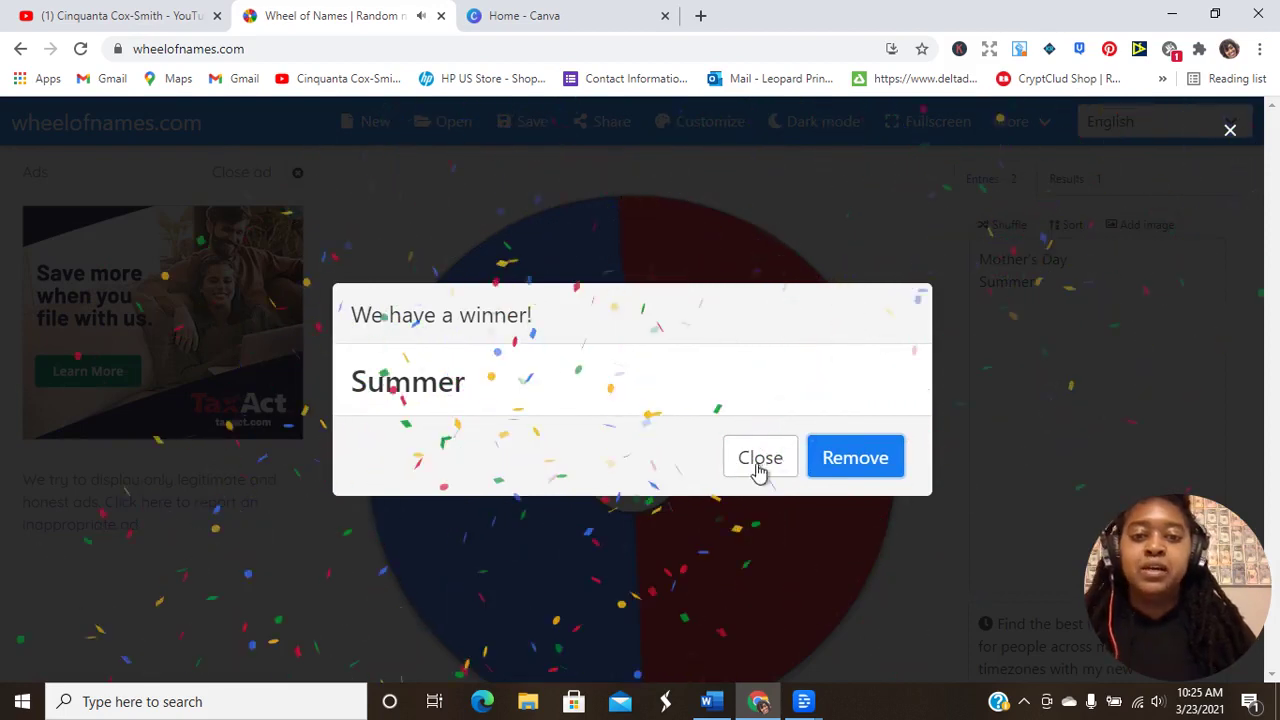
pyautogui.click(757, 468)
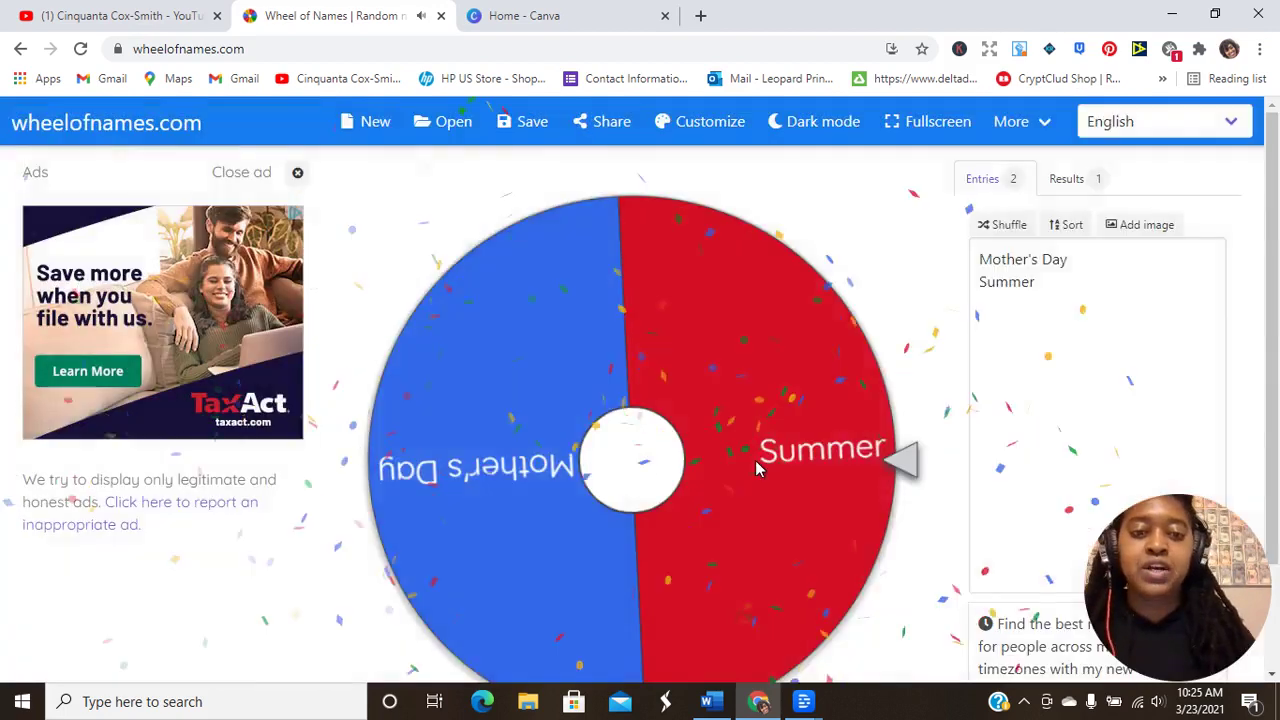
pyautogui.click(1043, 283)
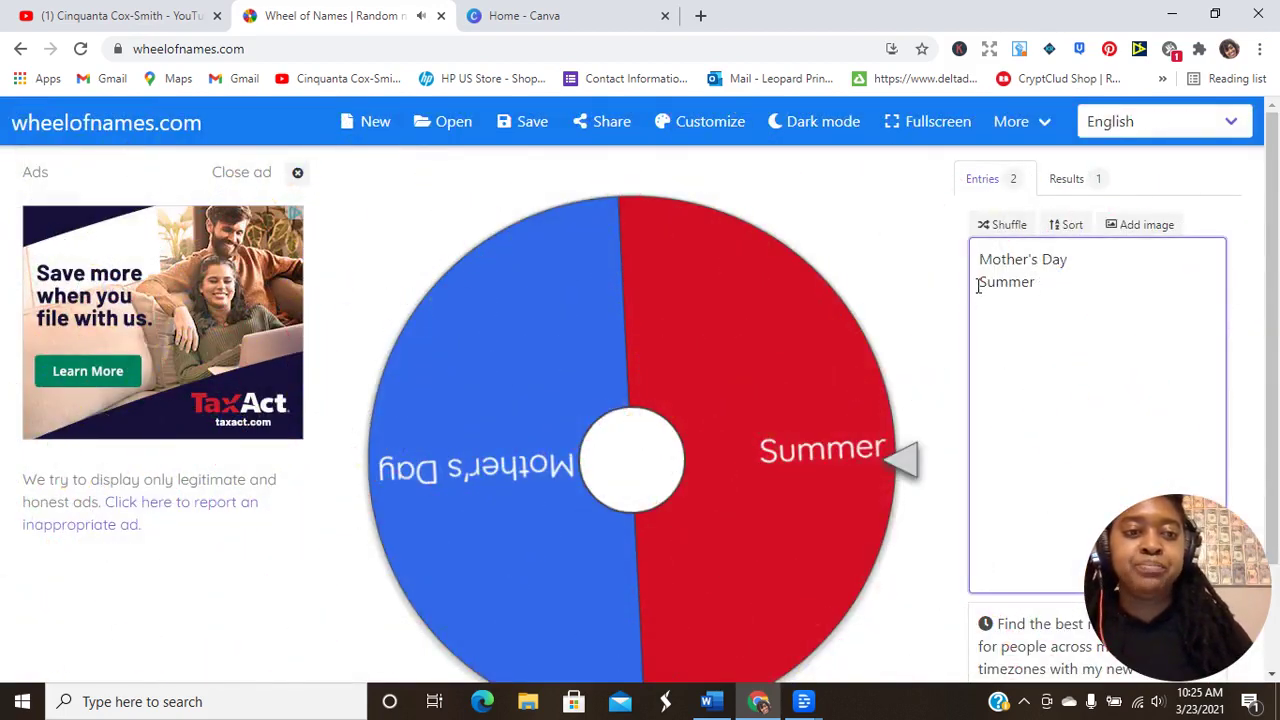
pyautogui.press('BackSpace')
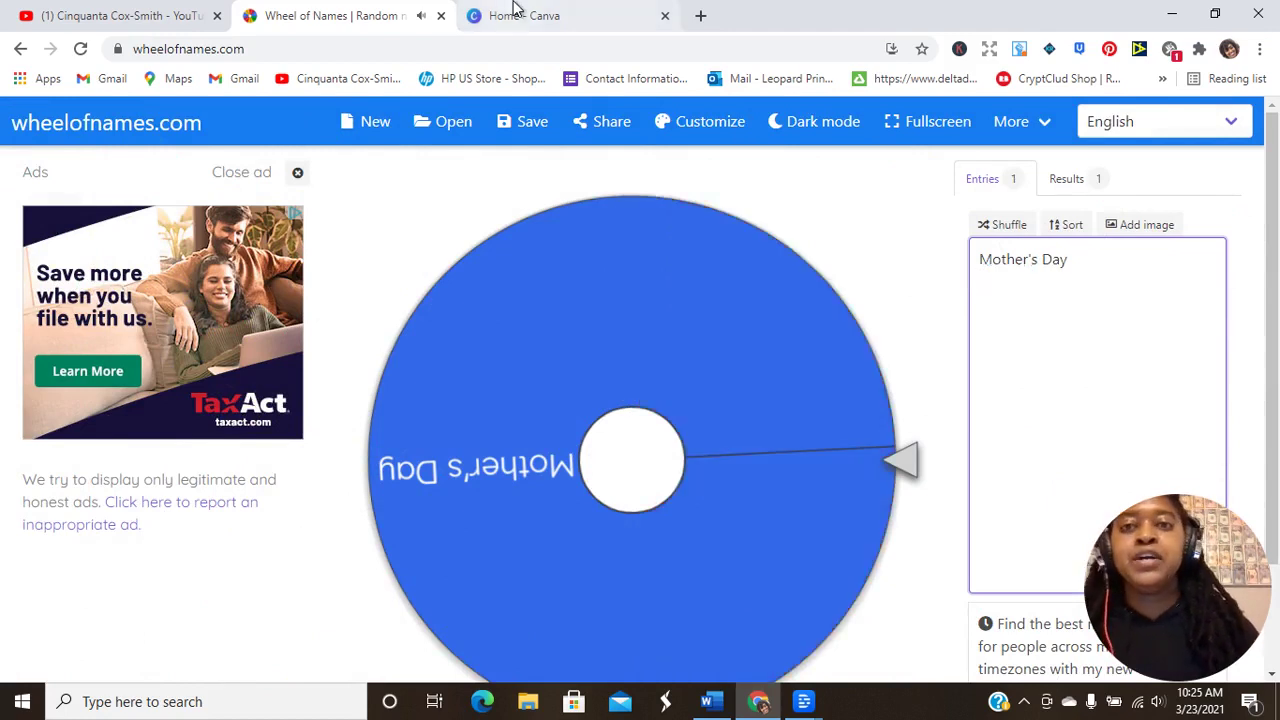
pyautogui.click(515, 15)
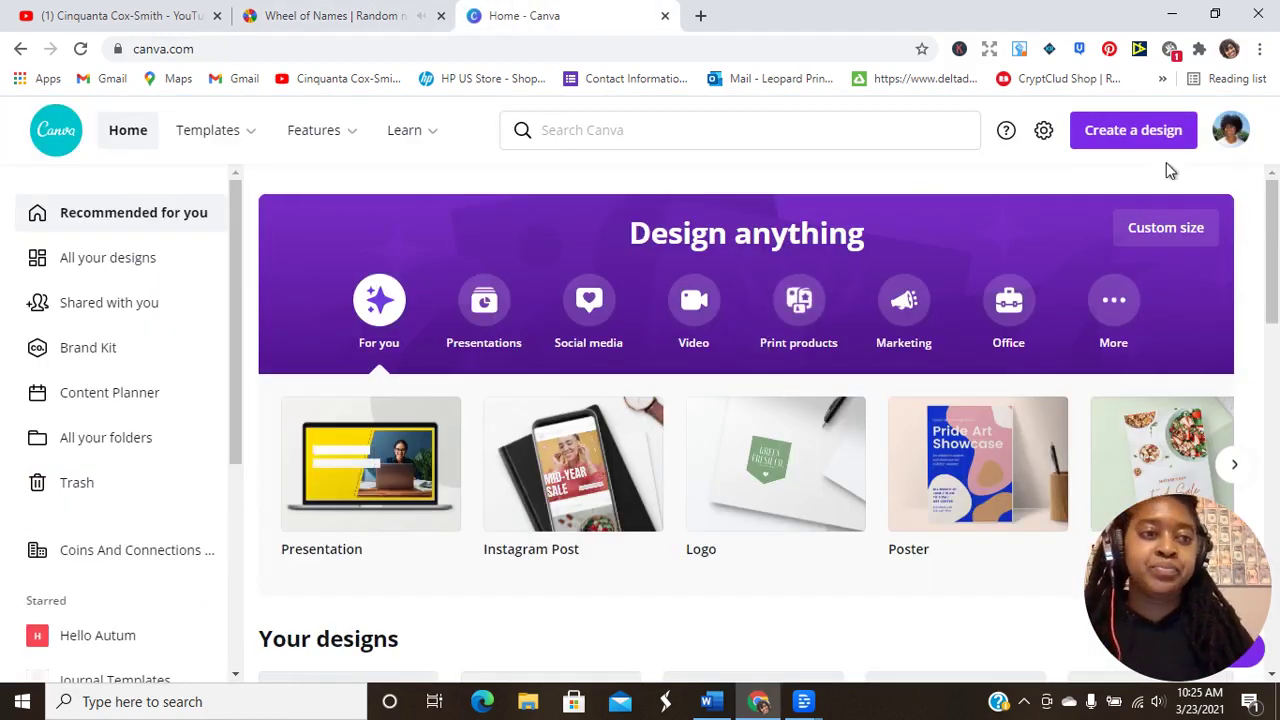
# Create a blank custom-size design measuring 12.55 × 9.25 inches
pyautogui.click(1138, 145)
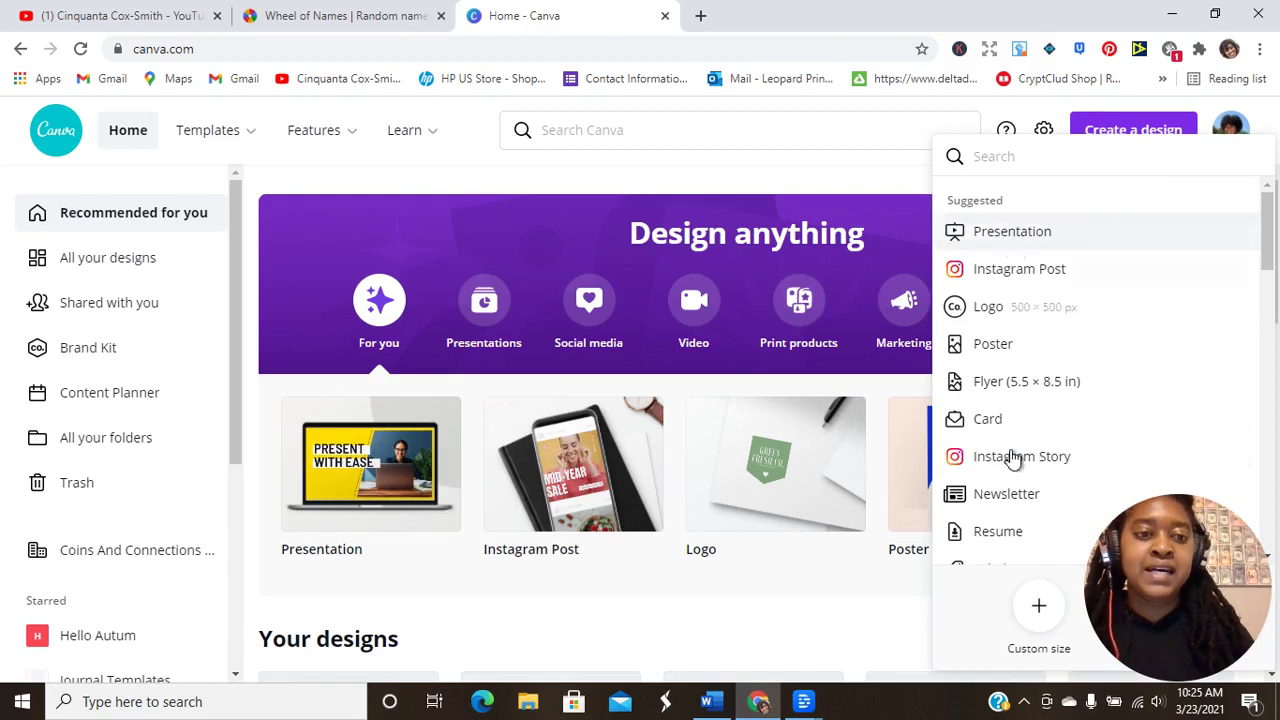
pyautogui.click(1041, 609)
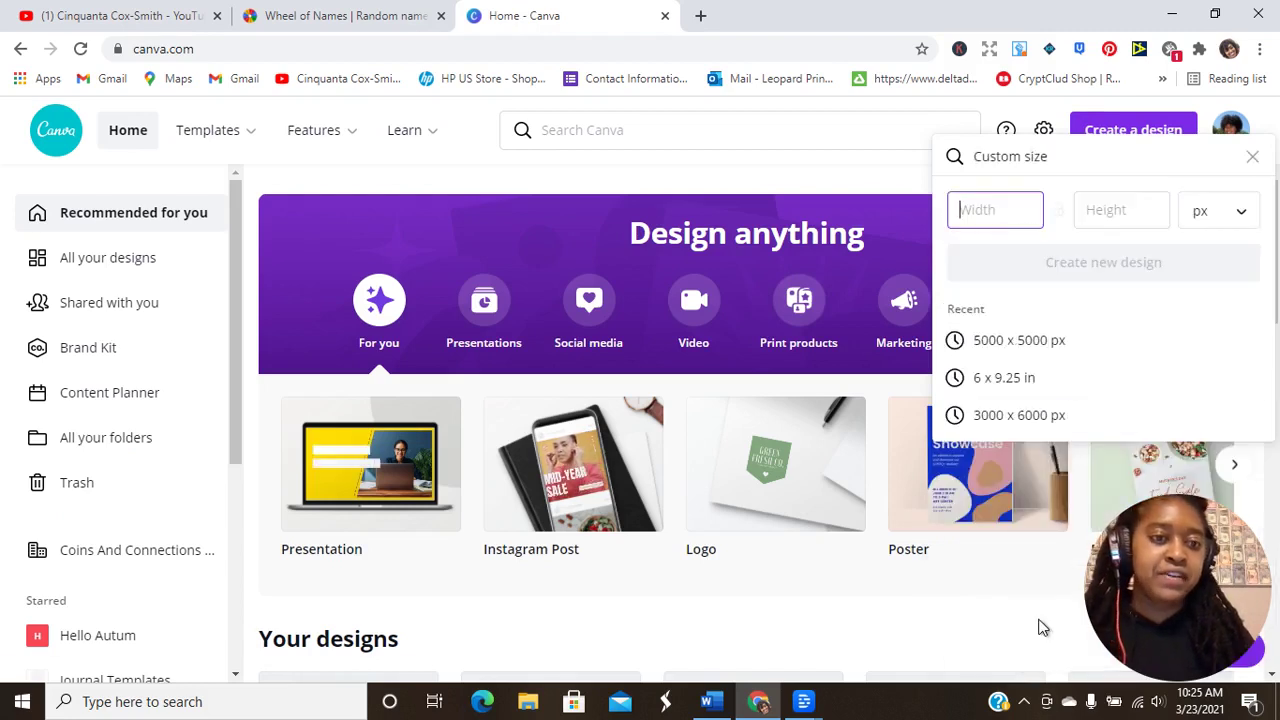
pyautogui.click(1004, 377)
pyautogui.click(995, 210)
pyautogui.write('12')
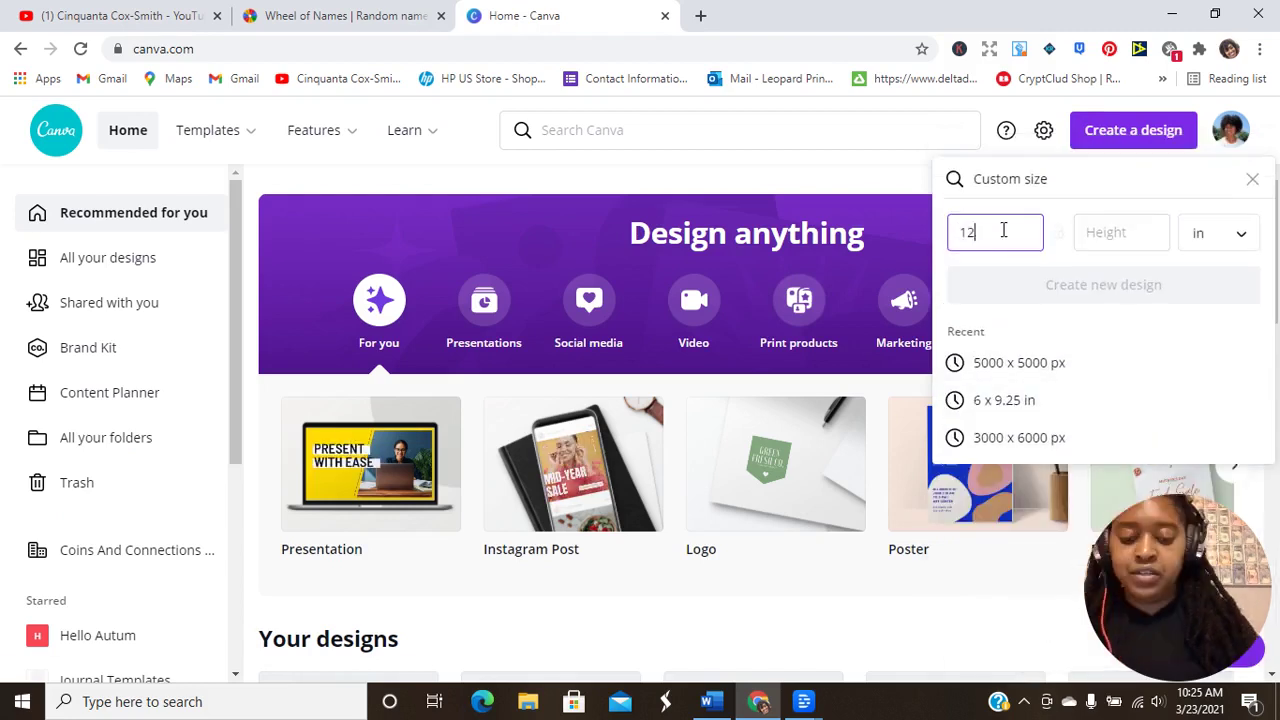
pyautogui.write('.55')
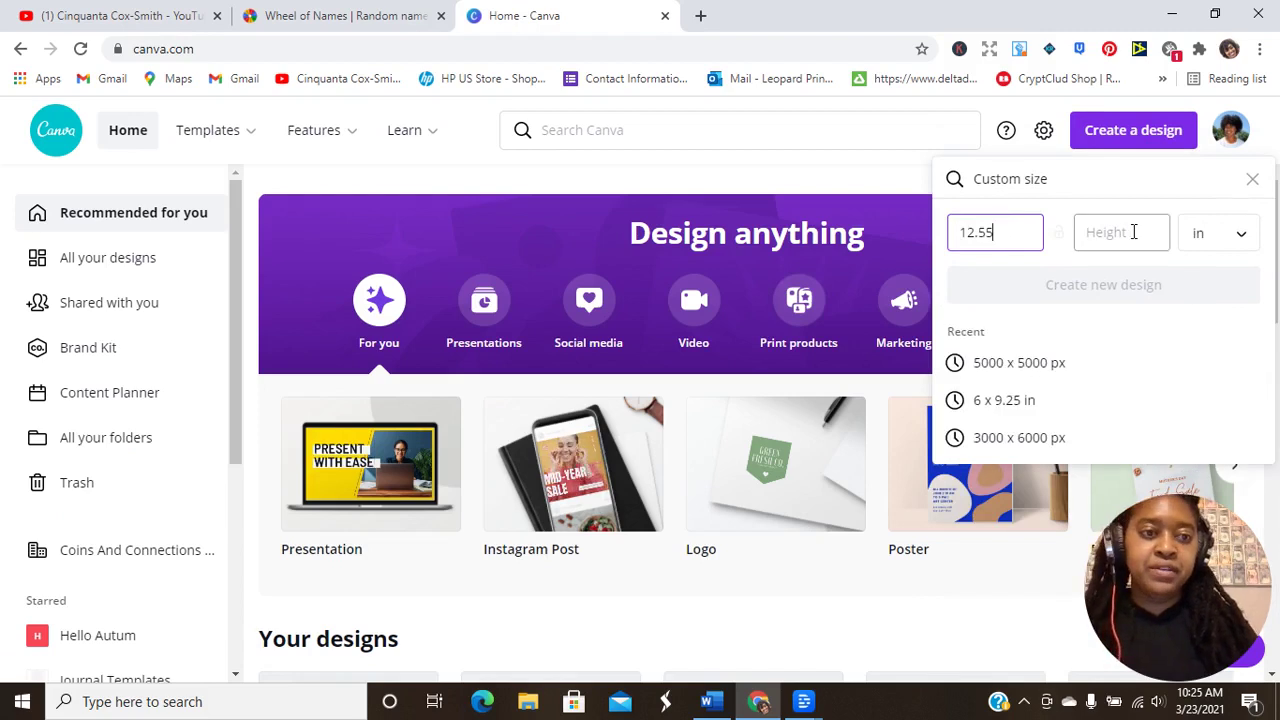
pyautogui.click(1133, 232)
pyautogui.write('9.25')
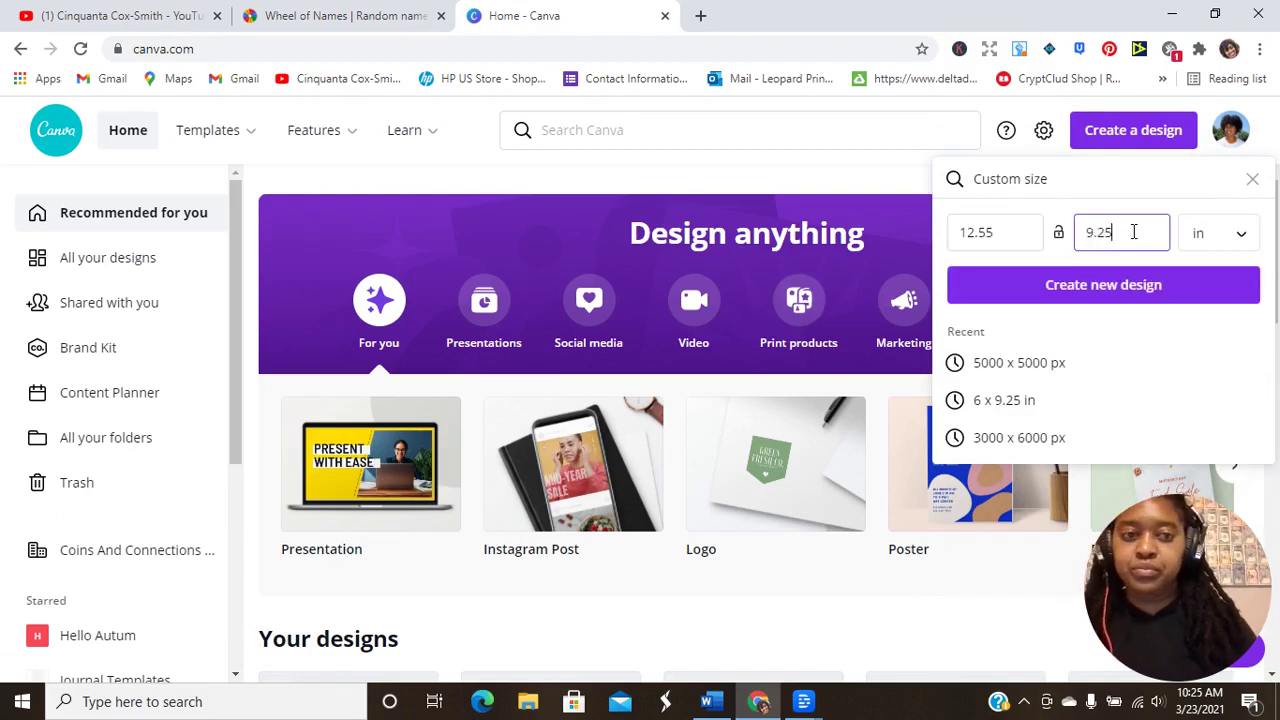
pyautogui.click(1087, 304)
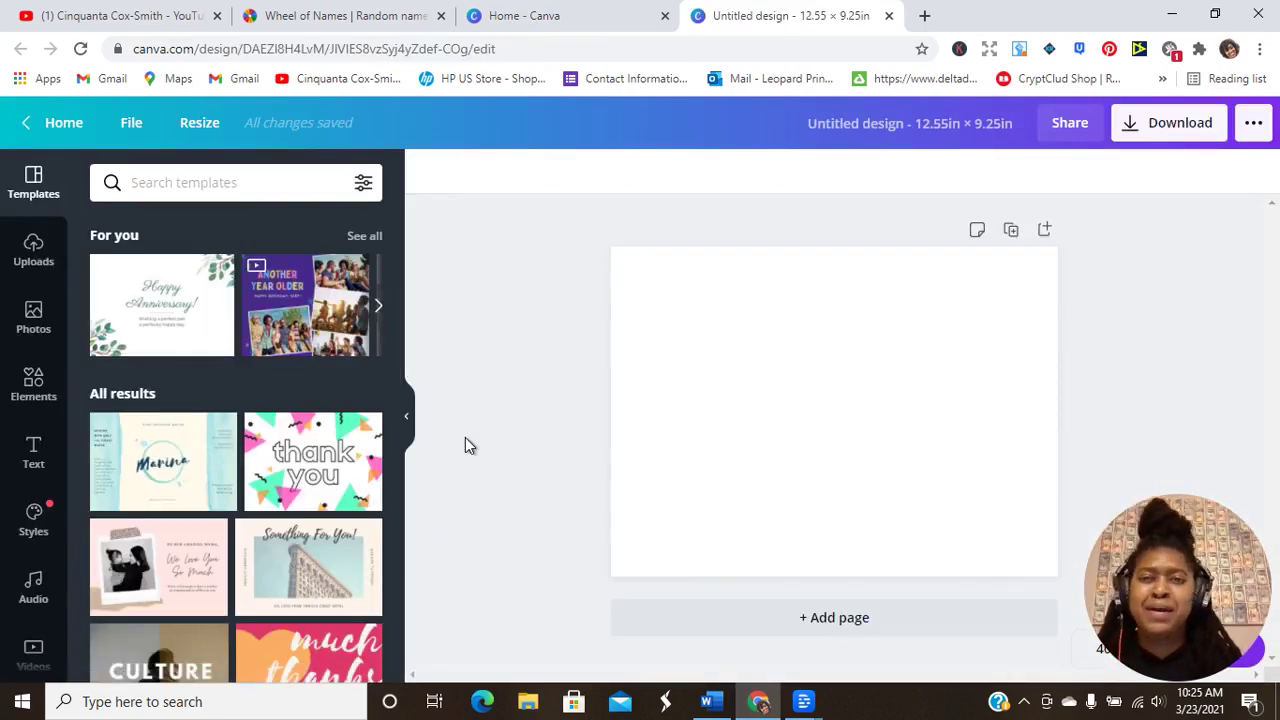
# Set the page background to a very dark navy (#020824) using the custom colour picker
pyautogui.click(716, 297)
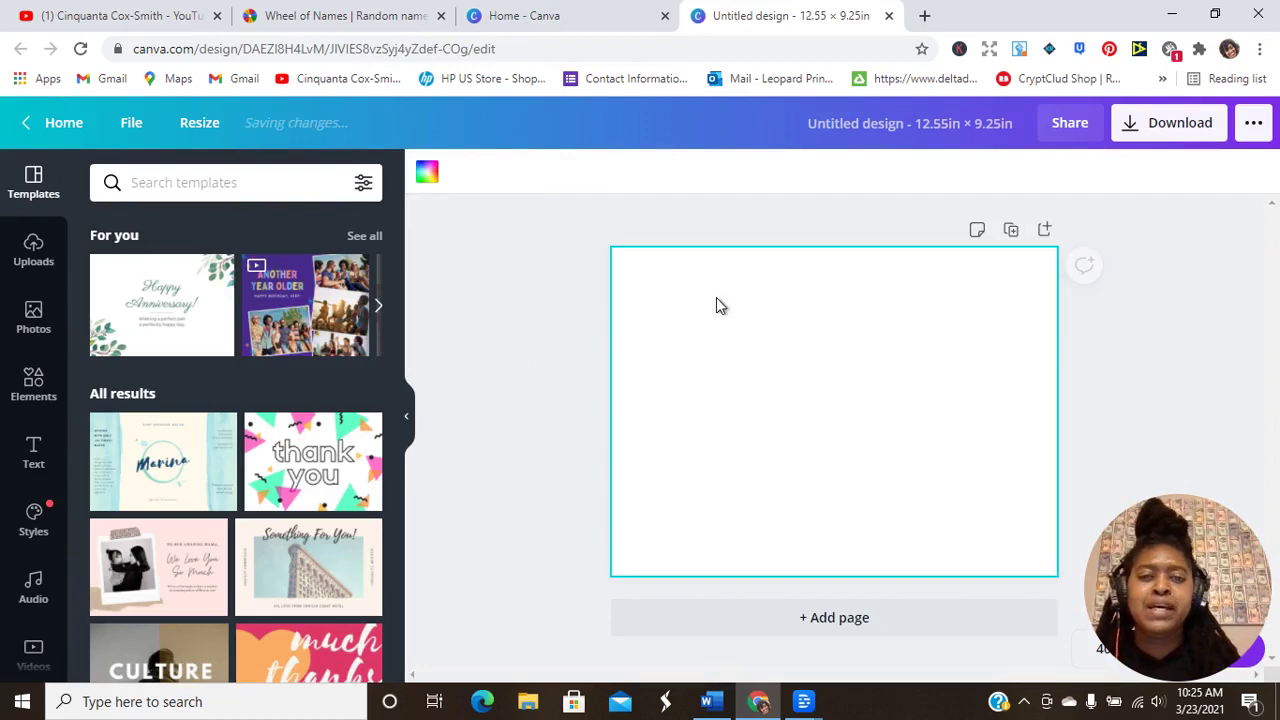
pyautogui.click(426, 176)
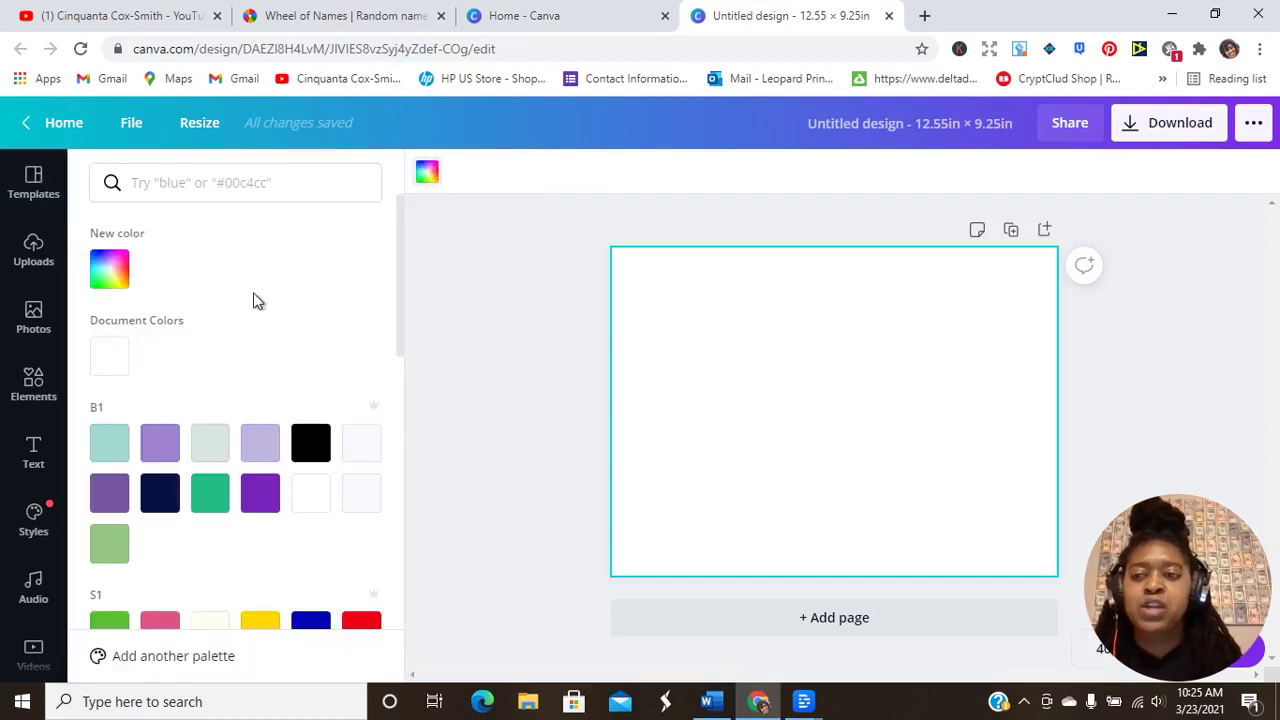
pyautogui.click(113, 289)
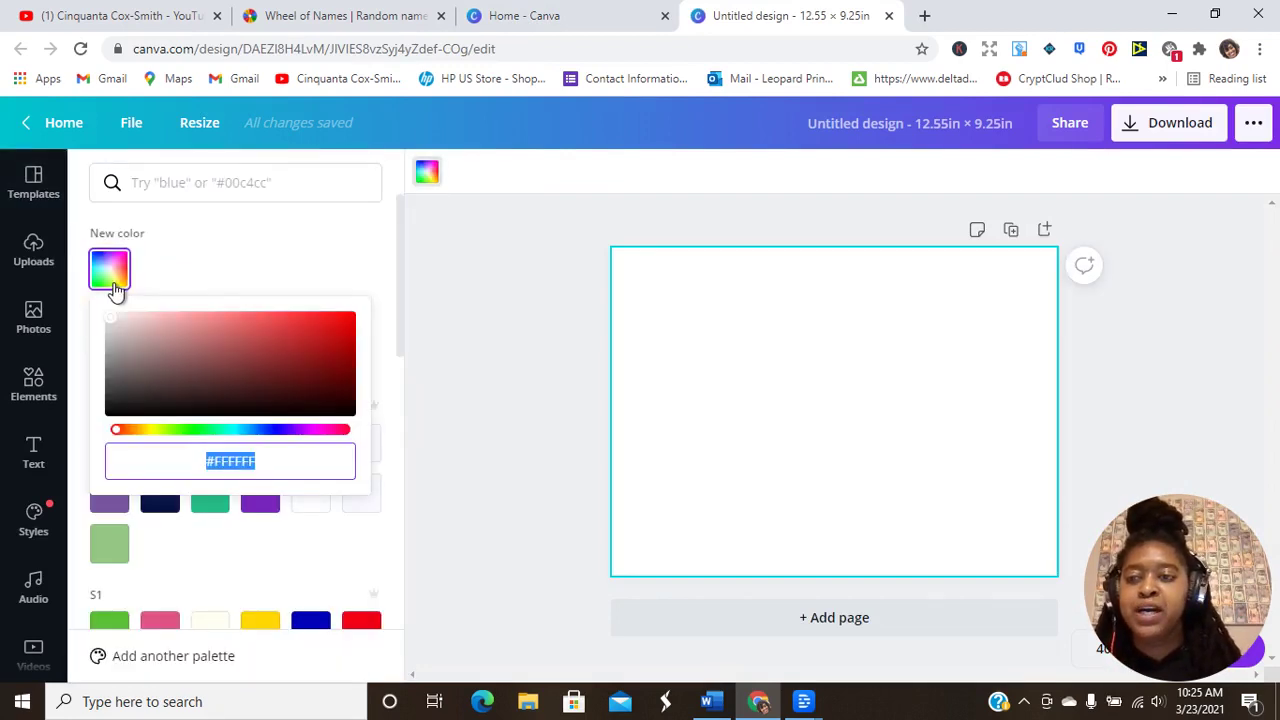
pyautogui.click(151, 435)
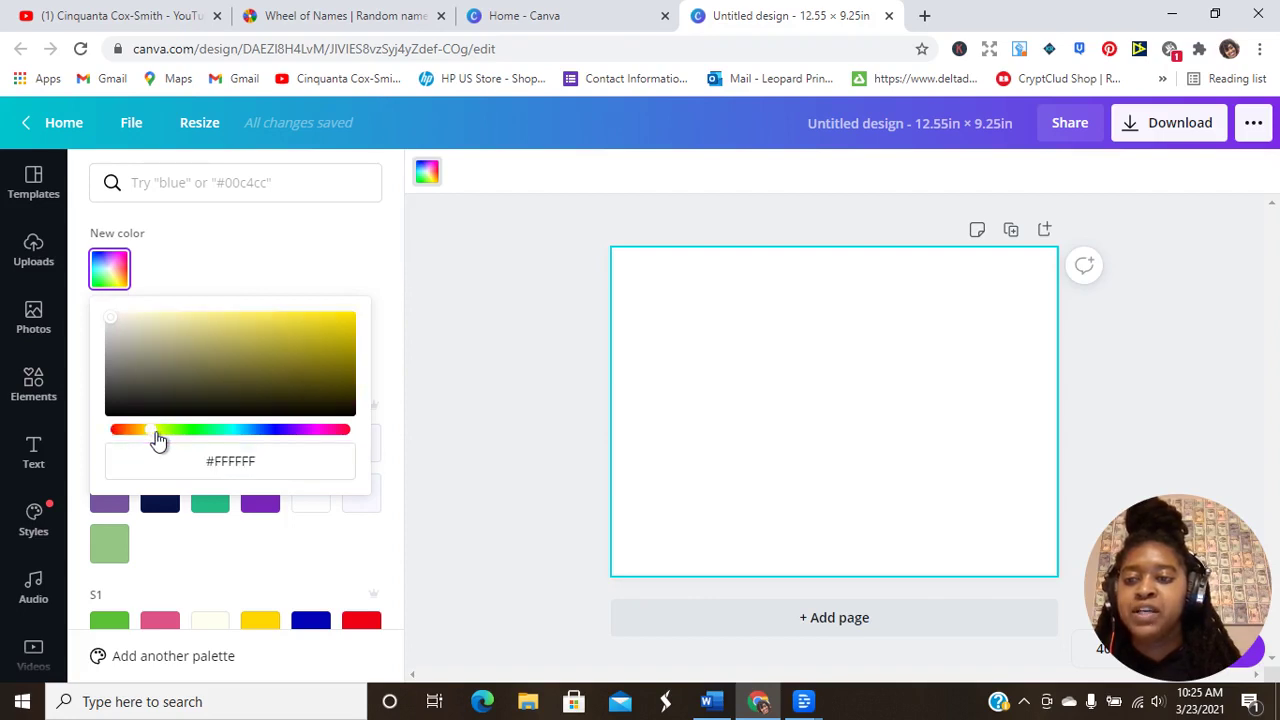
pyautogui.click(311, 318)
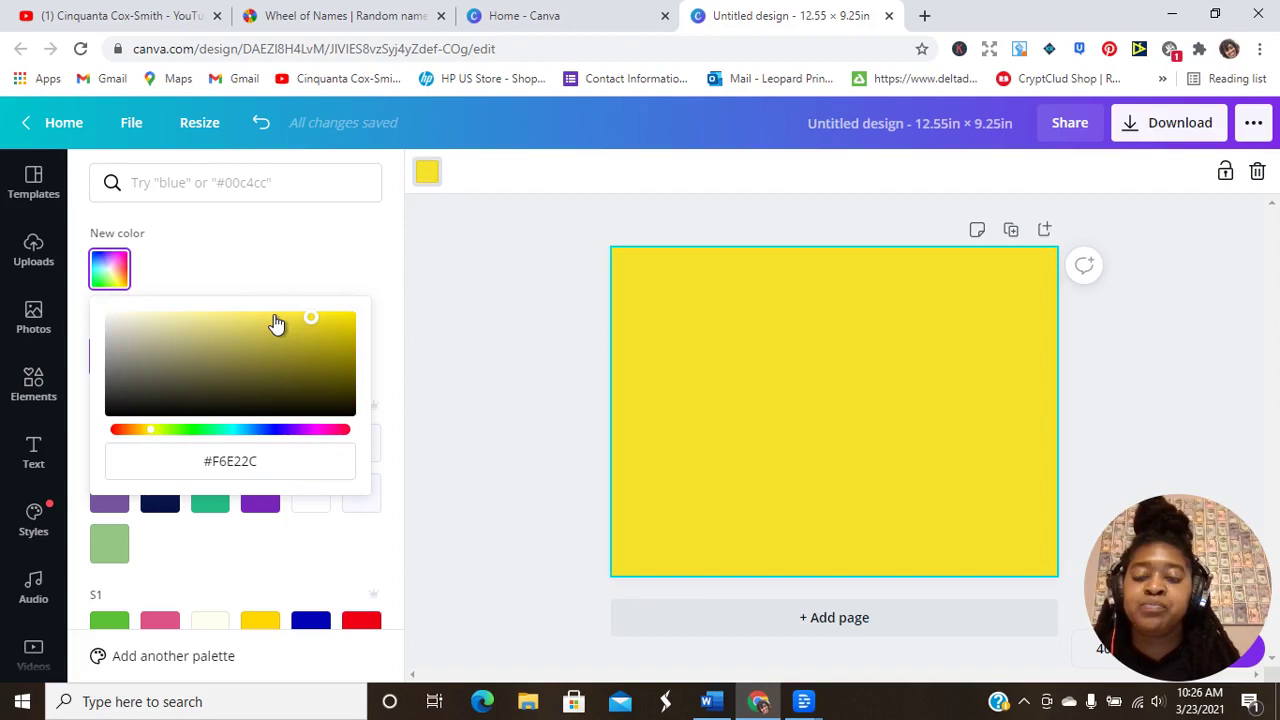
pyautogui.click(199, 432)
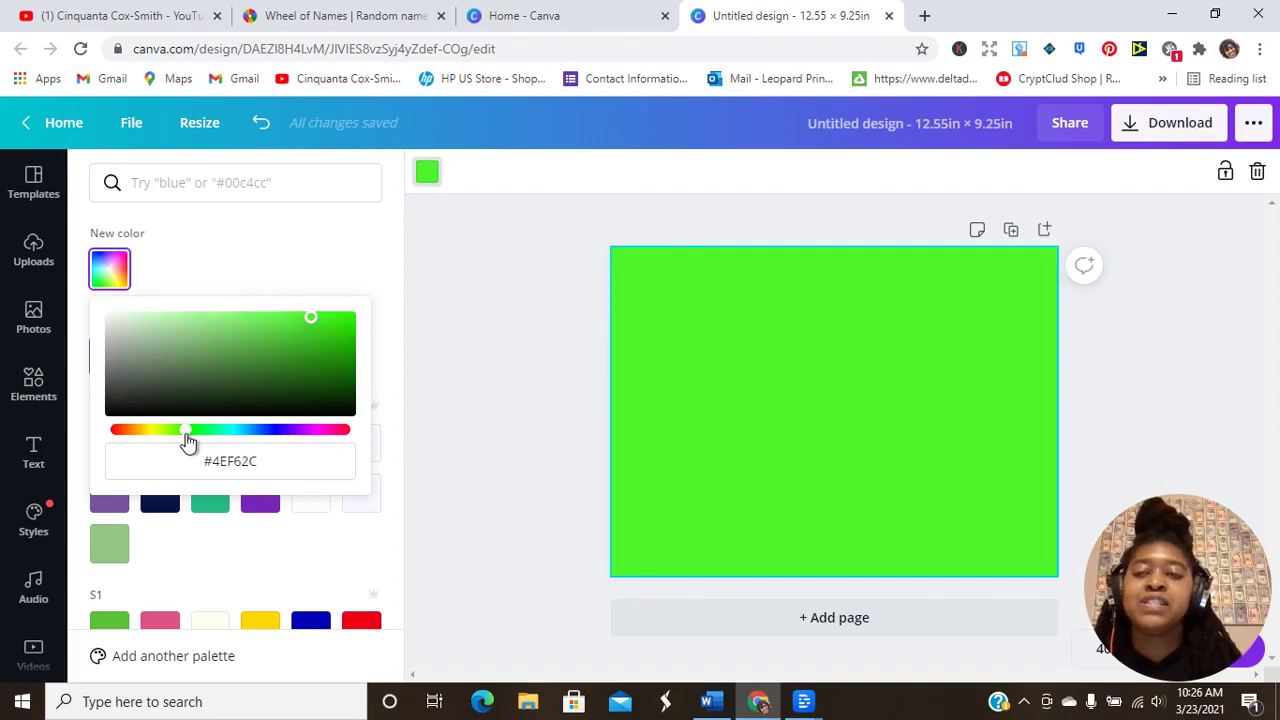
pyautogui.click(330, 388)
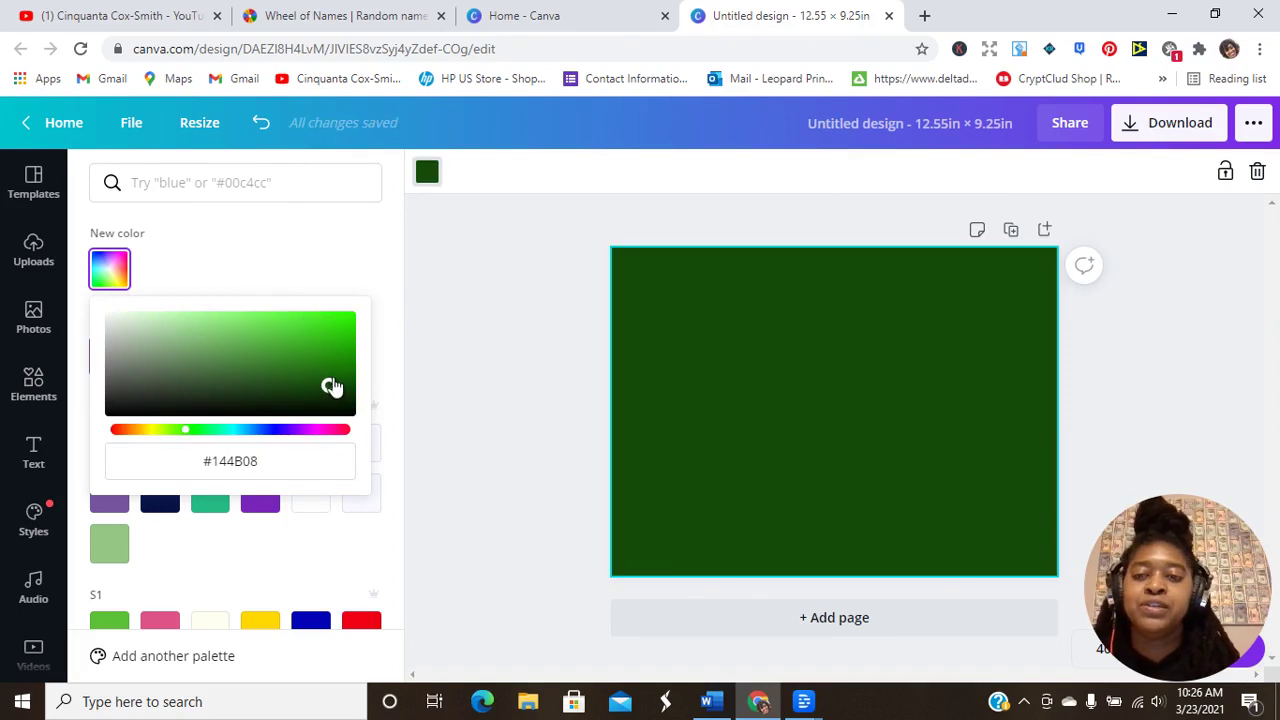
pyautogui.moveTo(333, 384); pyautogui.dragTo(332, 356)
pyautogui.click(325, 370)
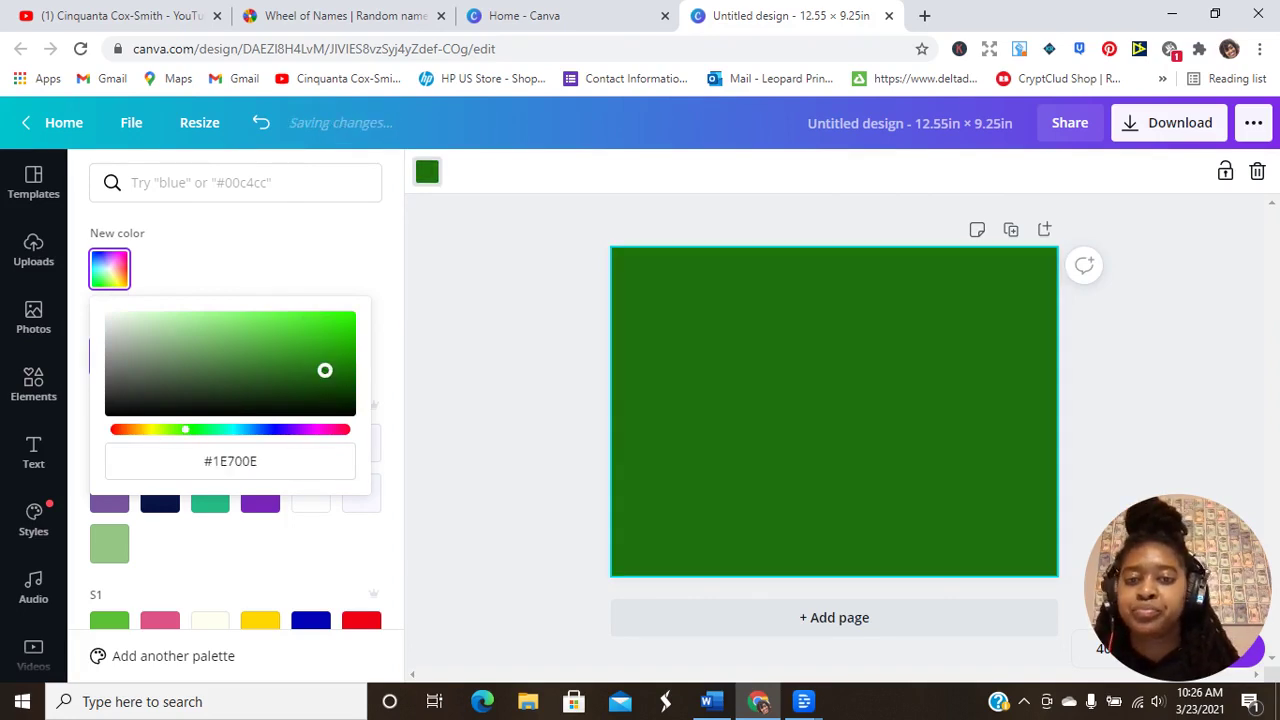
pyautogui.click(160, 502)
pyautogui.click(109, 269)
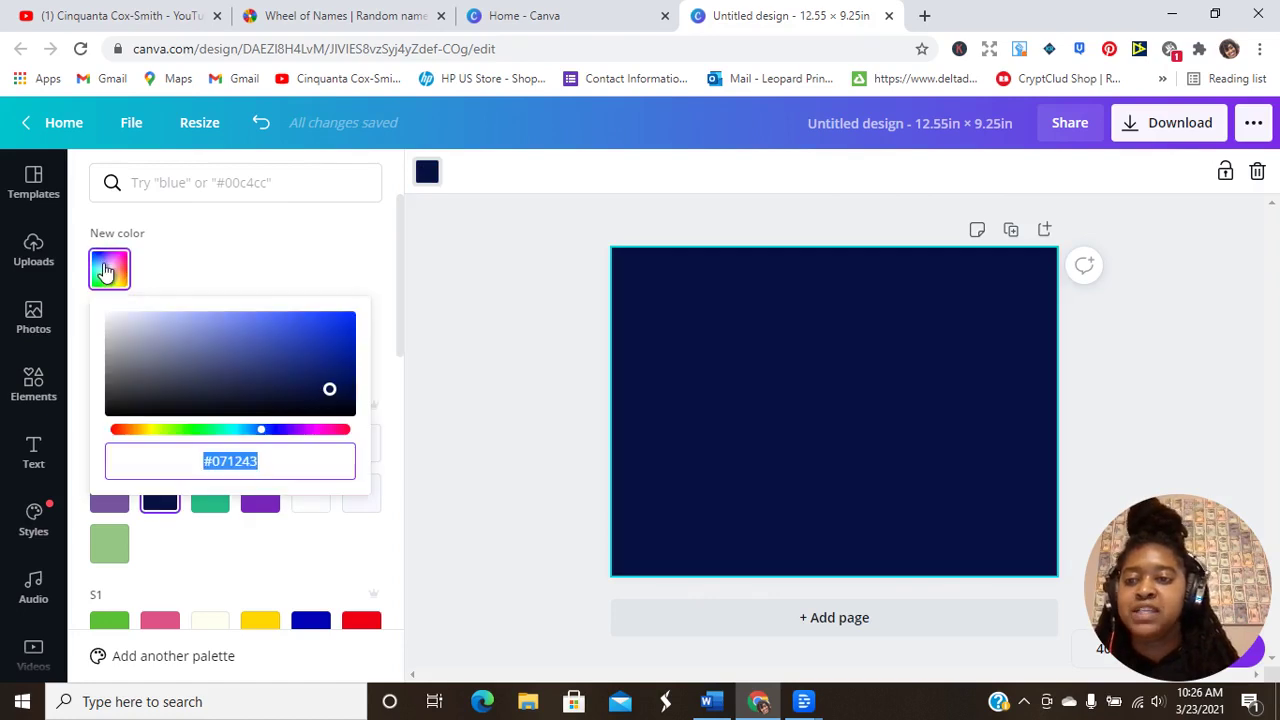
pyautogui.click(344, 404)
# Add a sunflower graphic from Elements, shrink it and place it at the page's top-right corner
pyautogui.click(33, 380)
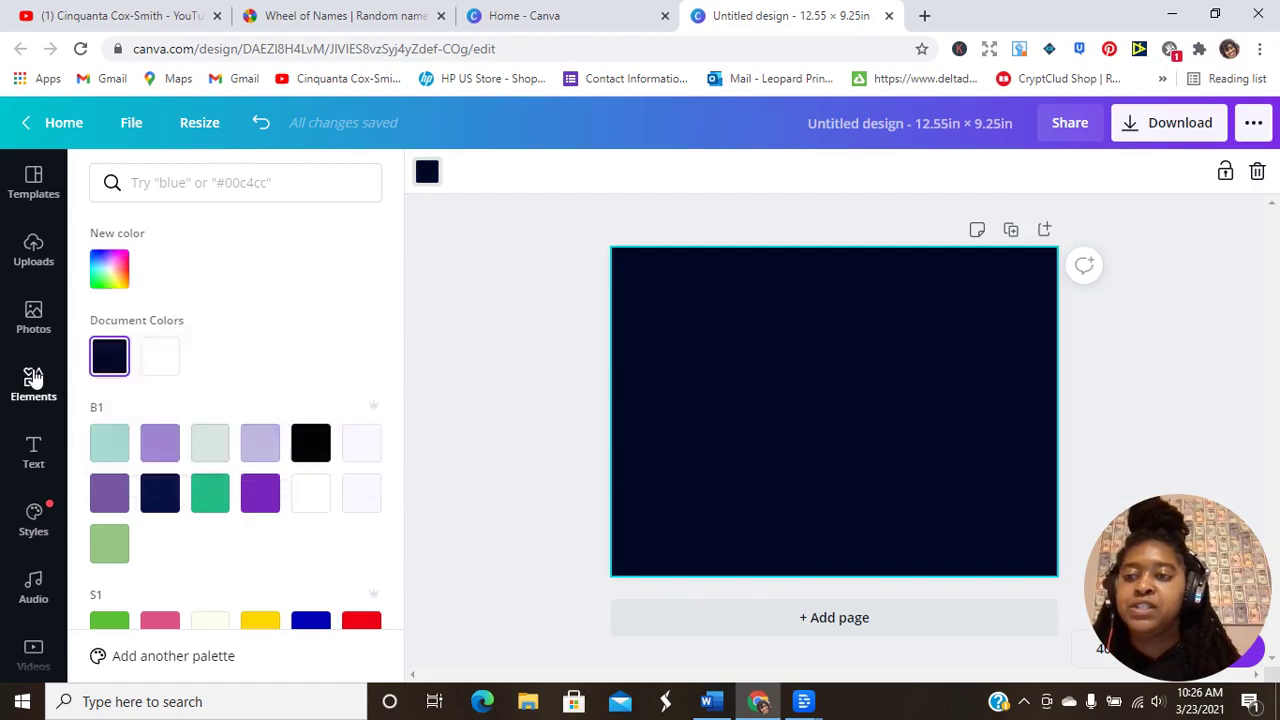
pyautogui.click(165, 183)
pyautogui.write('su')
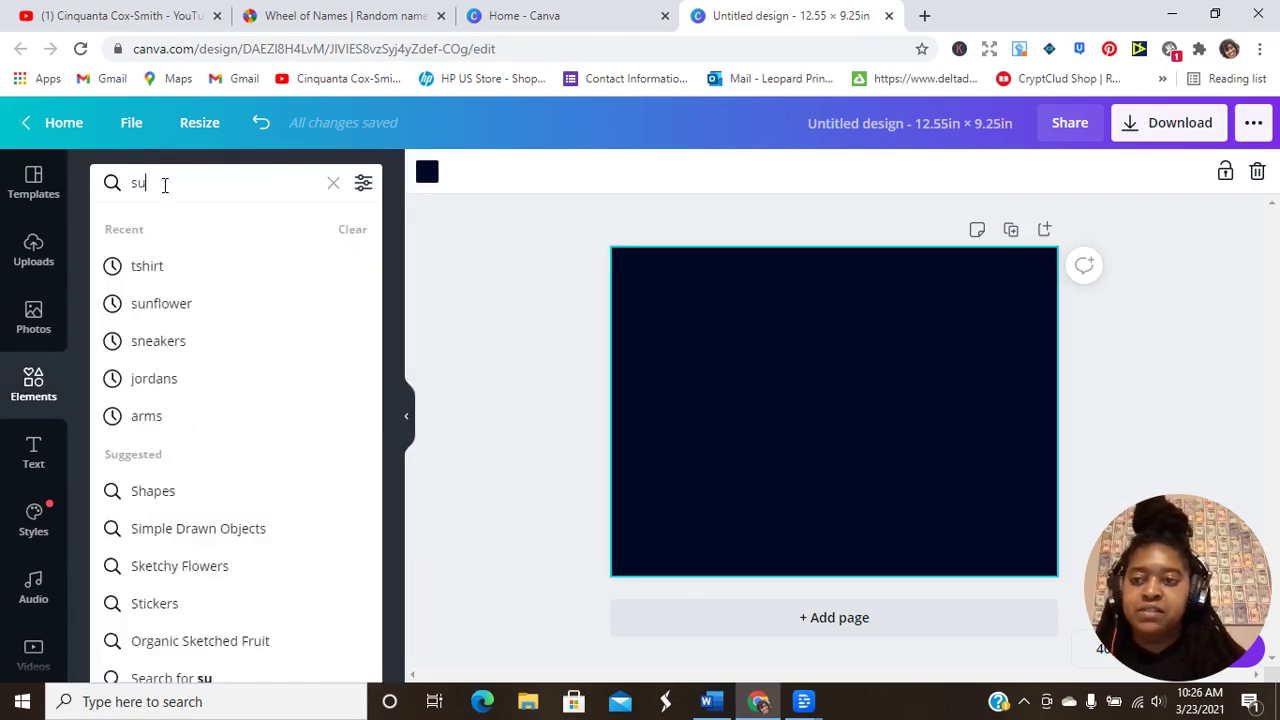
pyautogui.write('nflower')
pyautogui.press('Return')
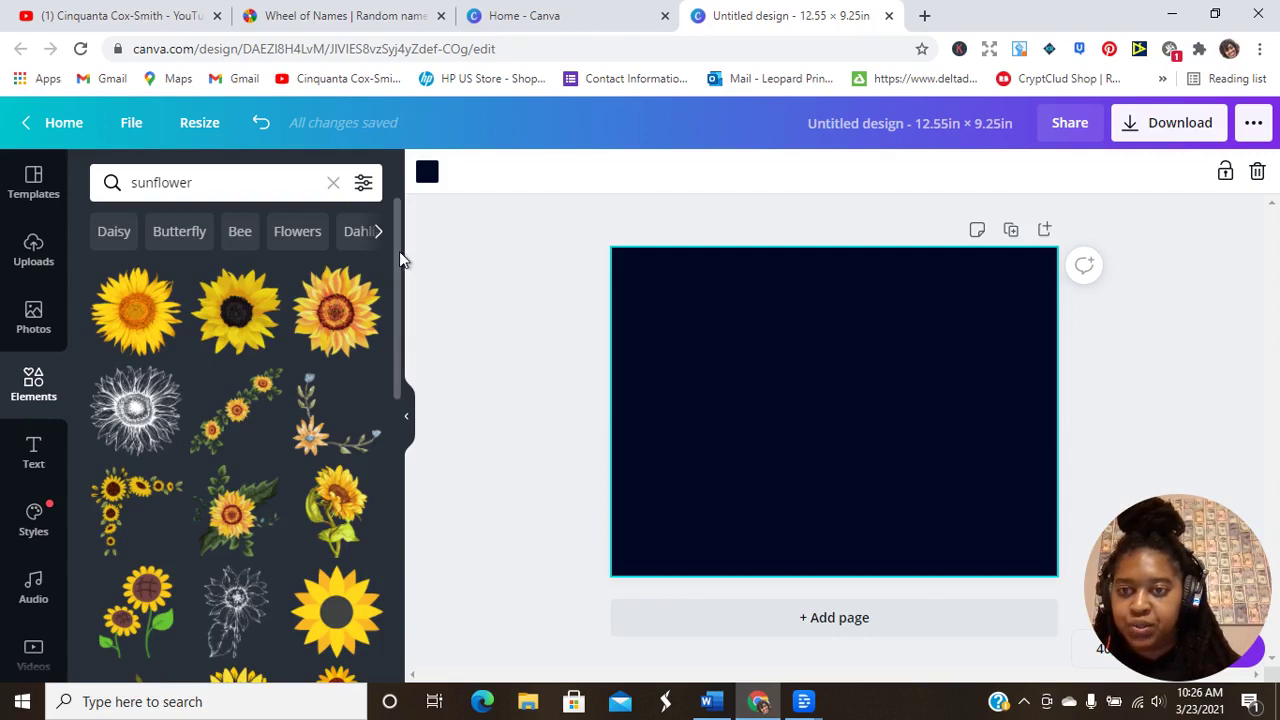
pyautogui.moveTo(399, 251); pyautogui.dragTo(393, 374)
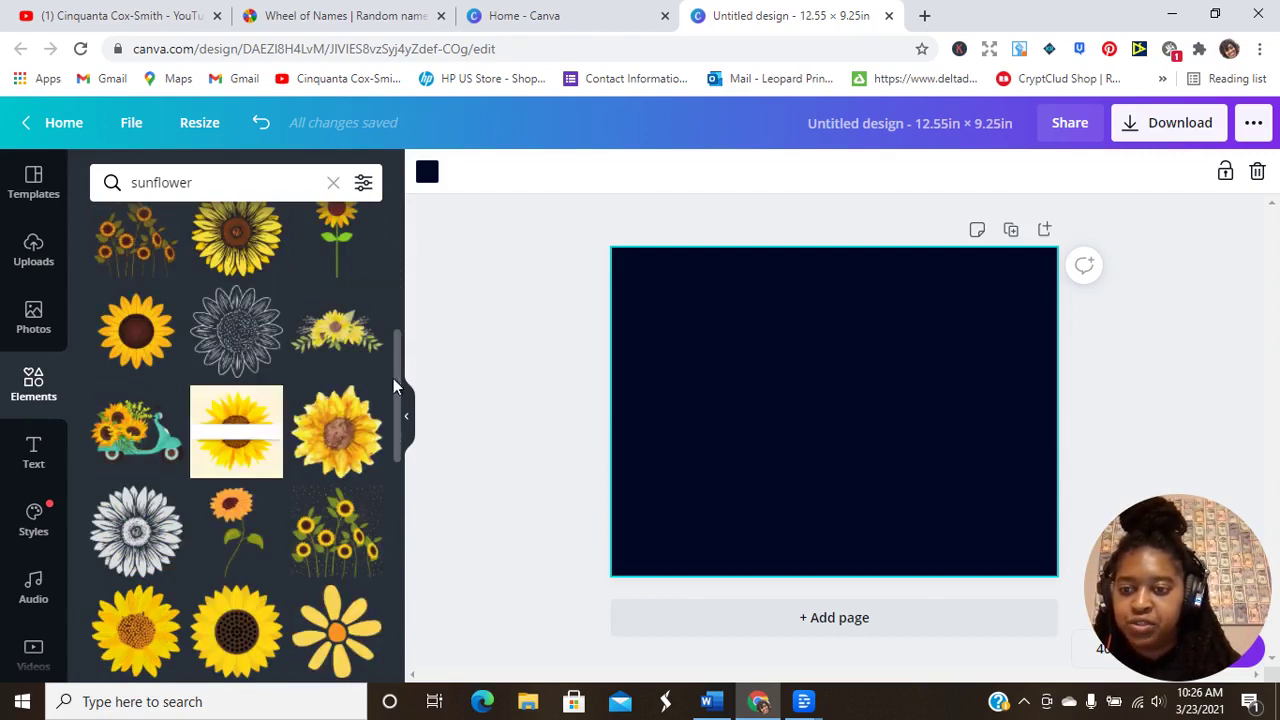
pyautogui.click(136, 625)
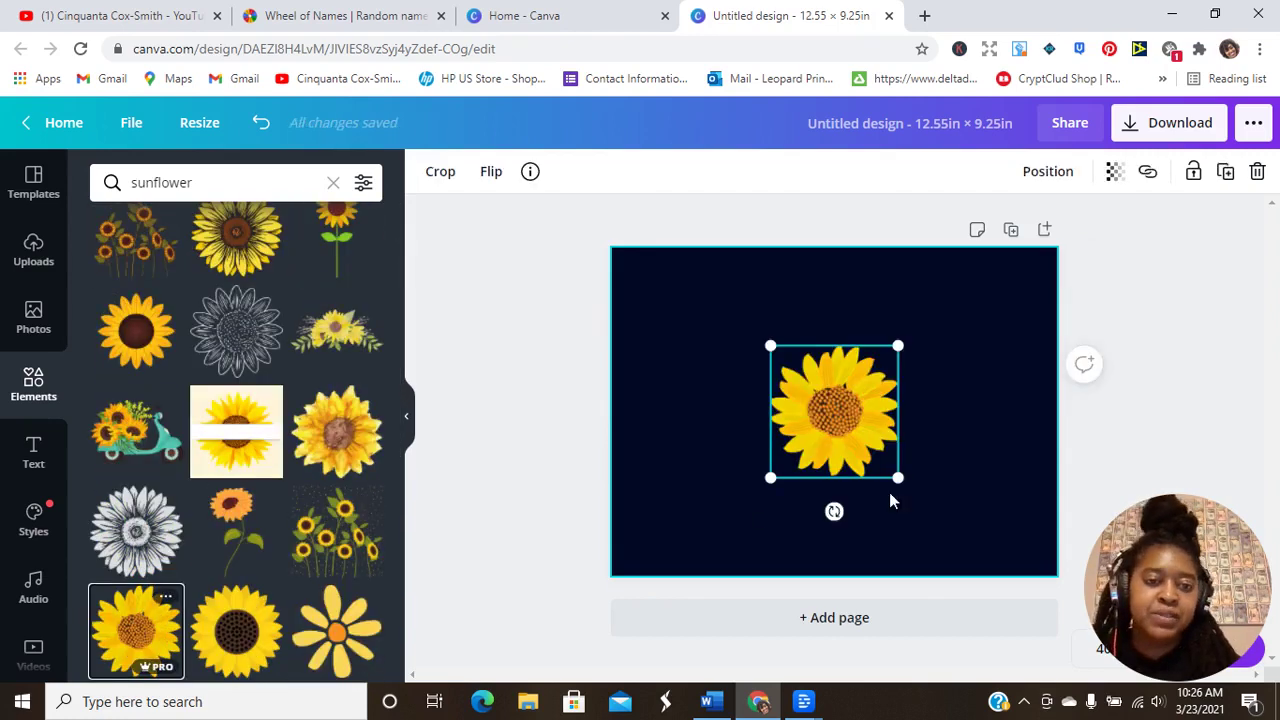
pyautogui.moveTo(897, 479); pyautogui.dragTo(836, 412)
pyautogui.moveTo(825, 386)
pyautogui.mouseDown()
pyautogui.moveTo(1028, 305)
pyautogui.moveTo(908, 400)
pyautogui.mouseUp()
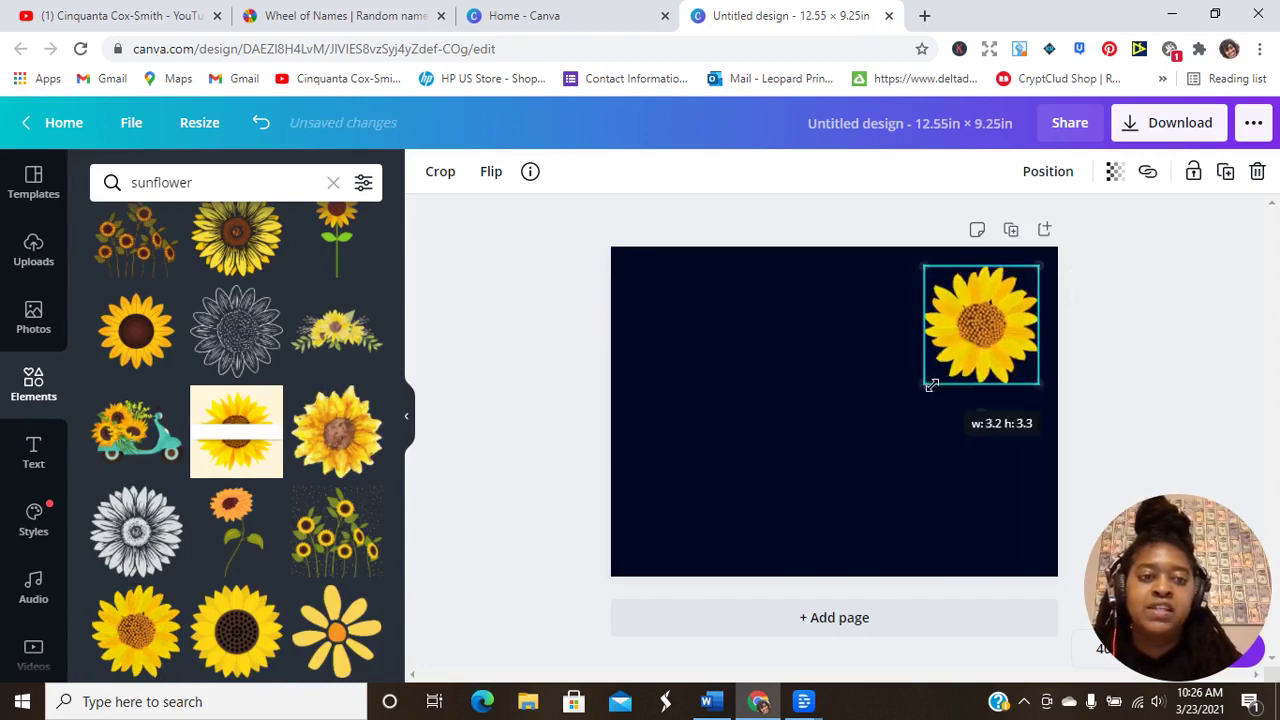
# Duplicate the sunflower repeatedly, spreading copies centre-left, lower-left and down the page
pyautogui.click(1228, 173)
pyautogui.moveTo(982, 366); pyautogui.dragTo(836, 437)
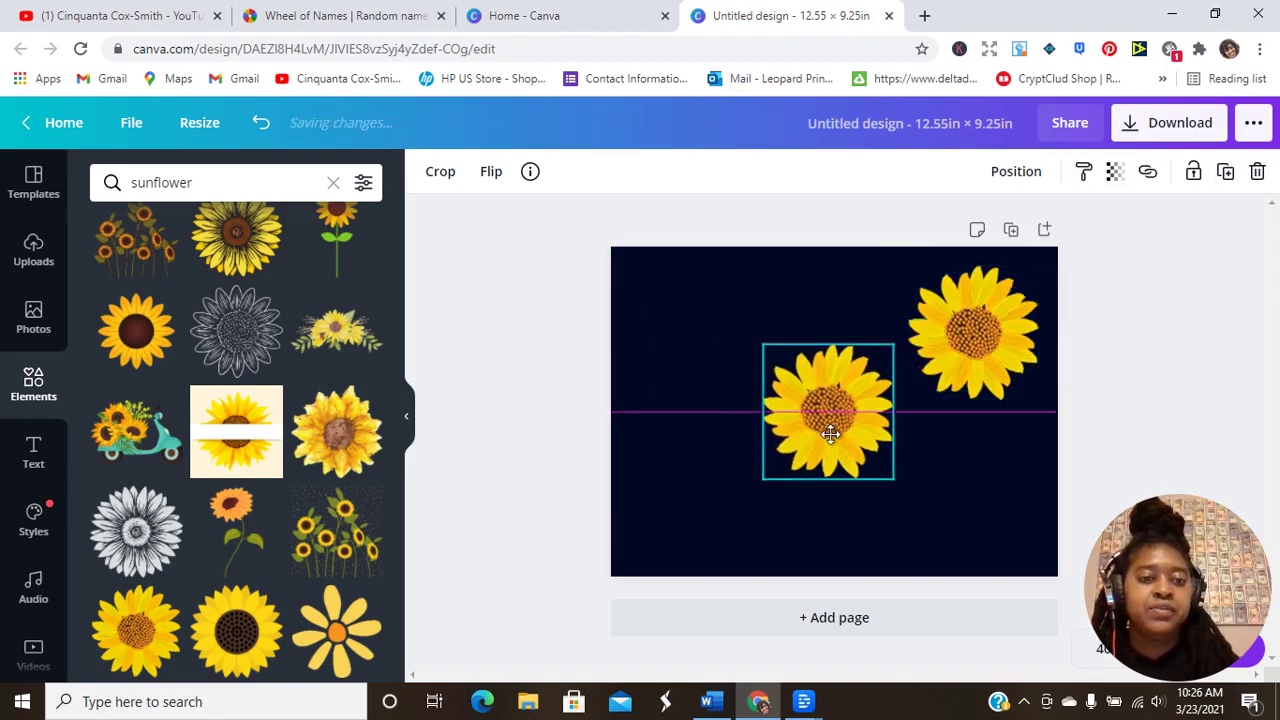
pyautogui.click(1225, 171)
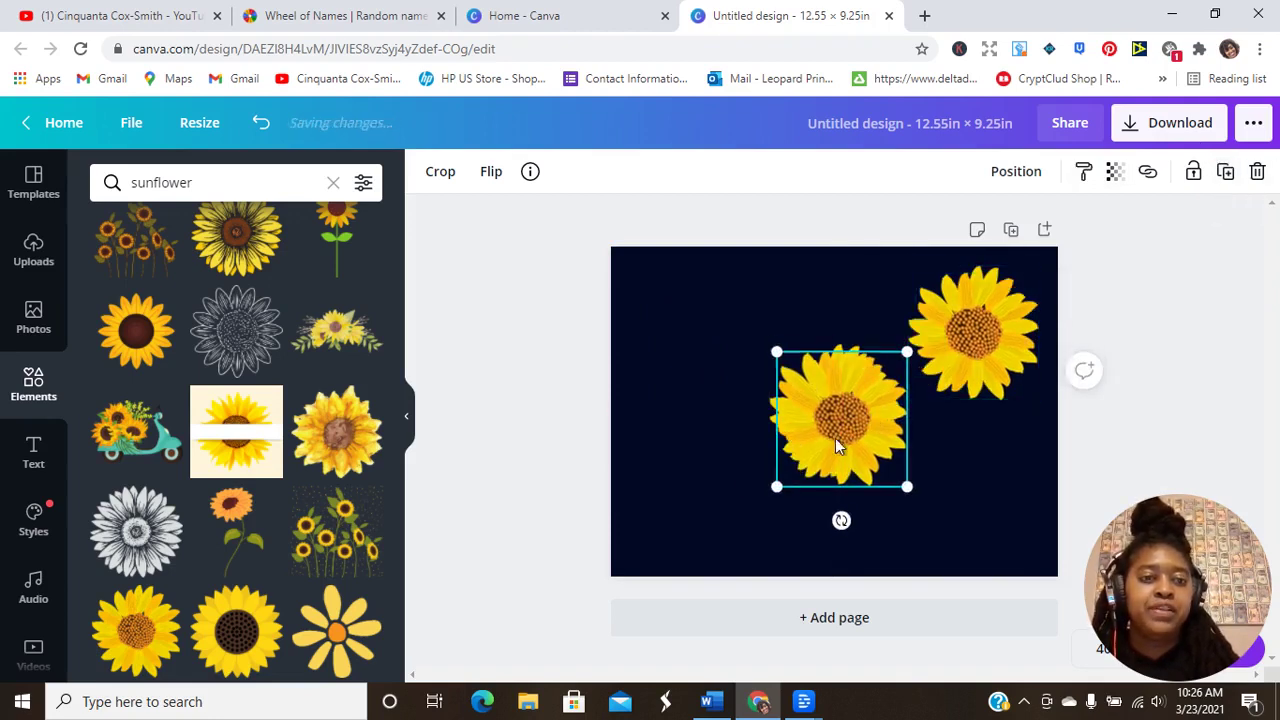
pyautogui.moveTo(822, 443); pyautogui.dragTo(695, 512)
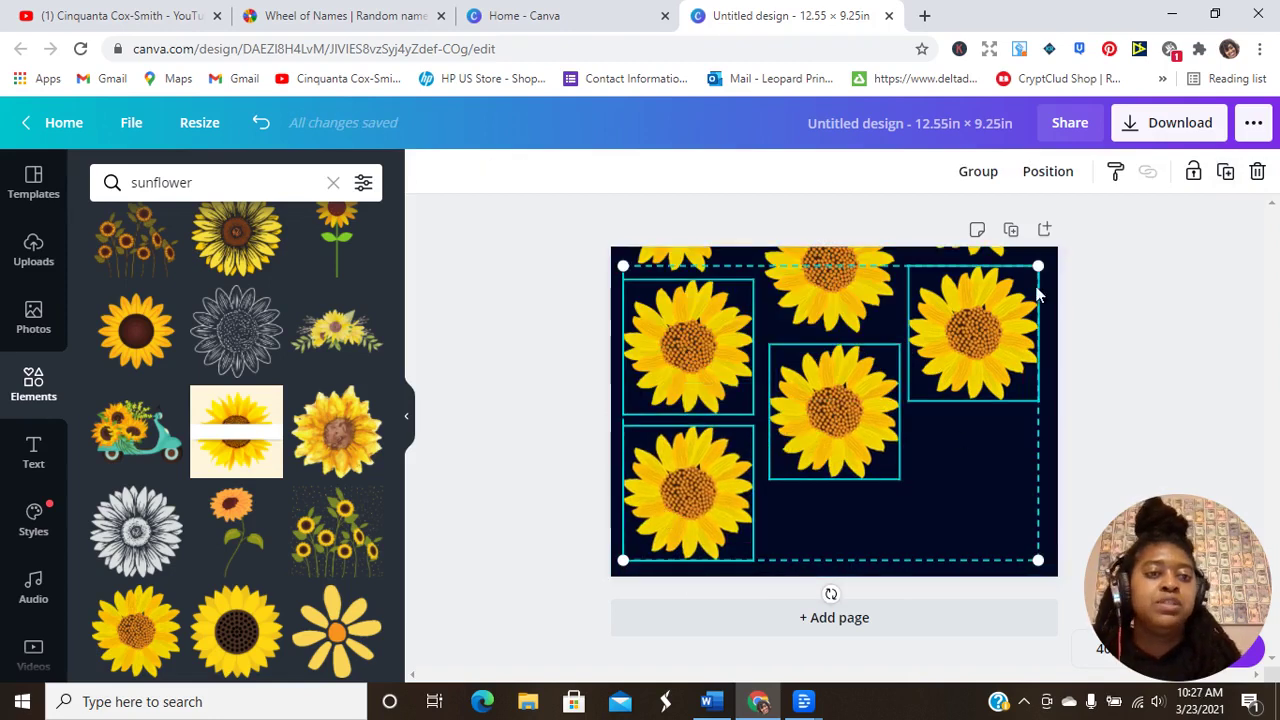
pyautogui.click(1225, 171)
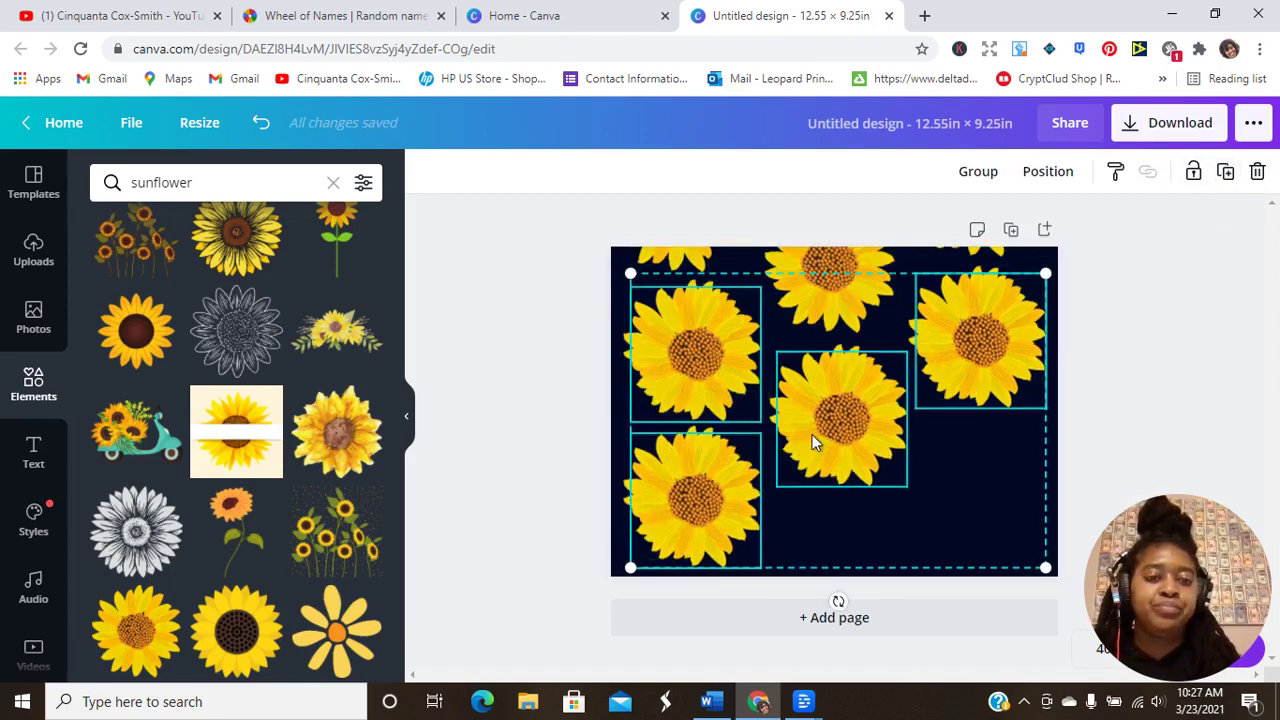
pyautogui.moveTo(812, 434)
pyautogui.mouseDown()
pyautogui.moveTo(893, 521)
pyautogui.moveTo(850, 571)
pyautogui.mouseUp()
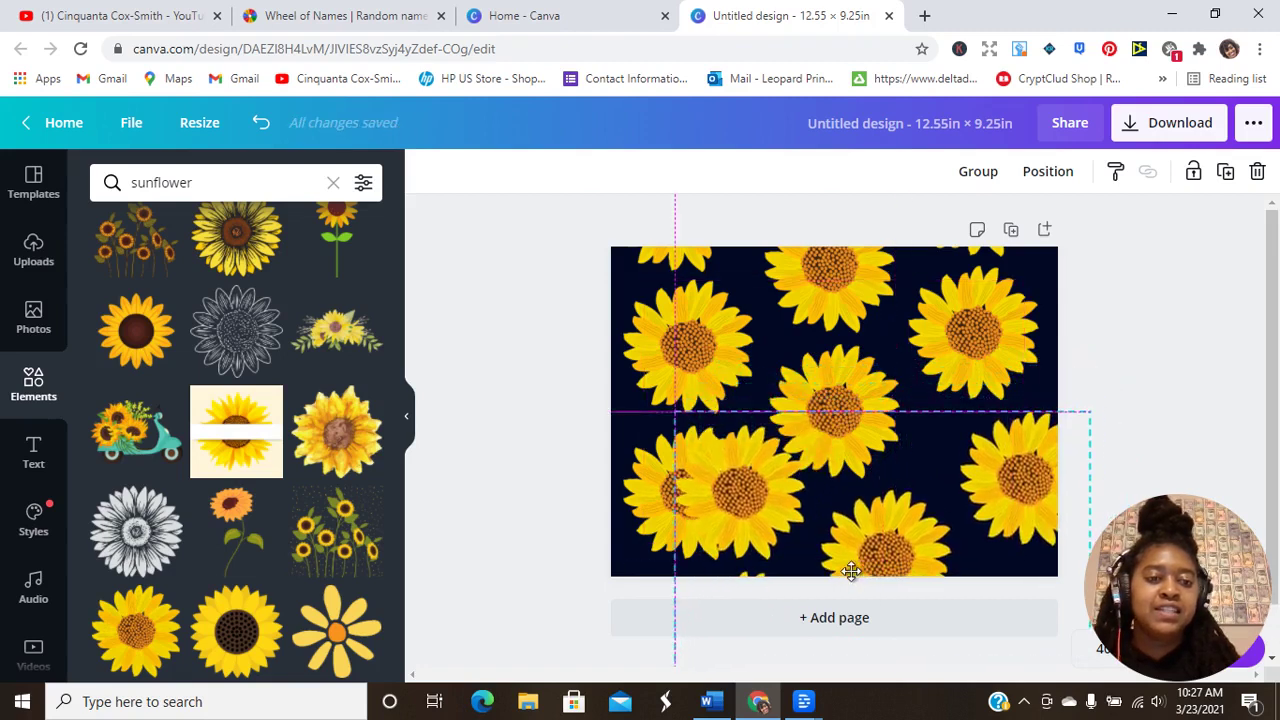
pyautogui.click(486, 471)
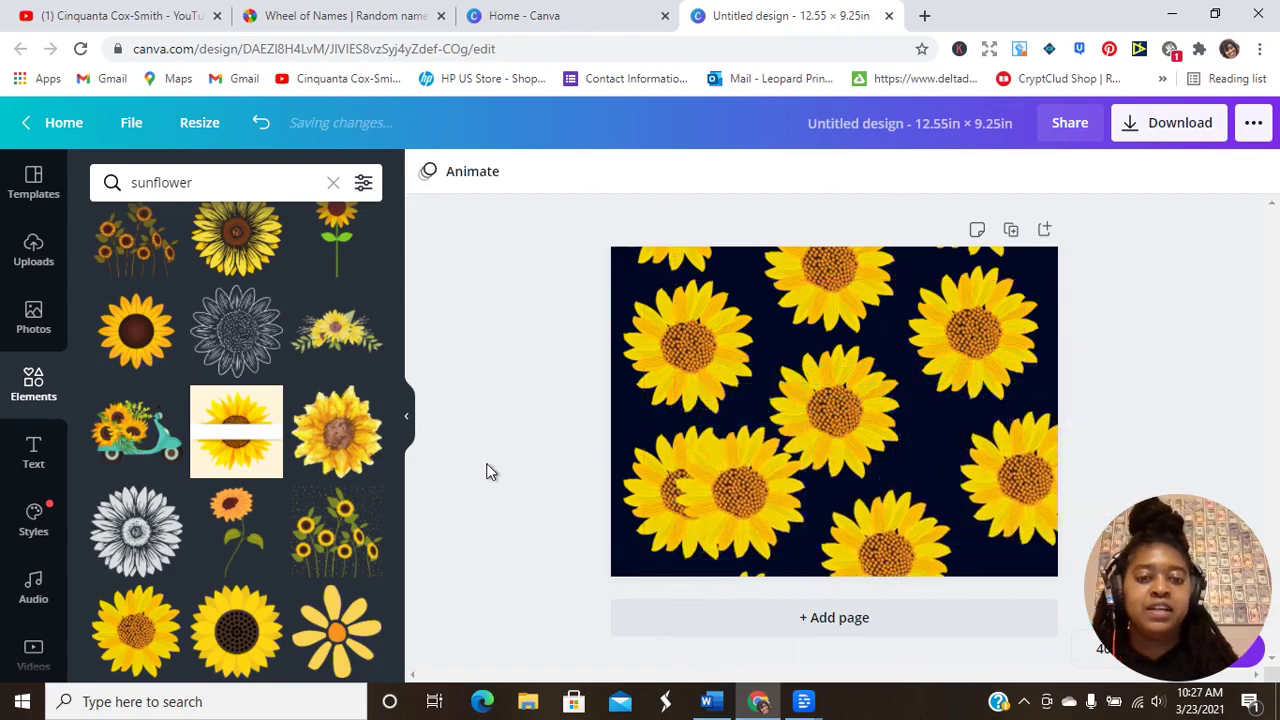
# Delete the overlapping lower-left sunflower and clear the sunflower search
pyautogui.click(741, 501)
pyautogui.click(1258, 171)
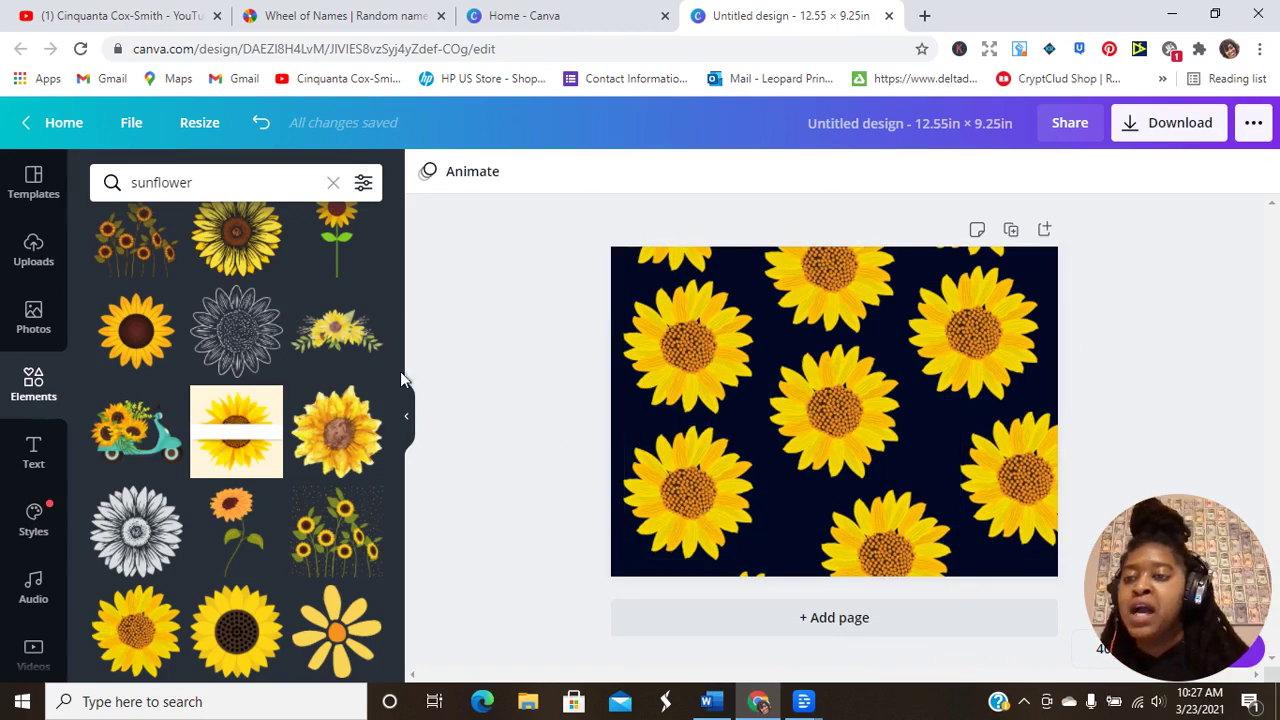
pyautogui.click(333, 184)
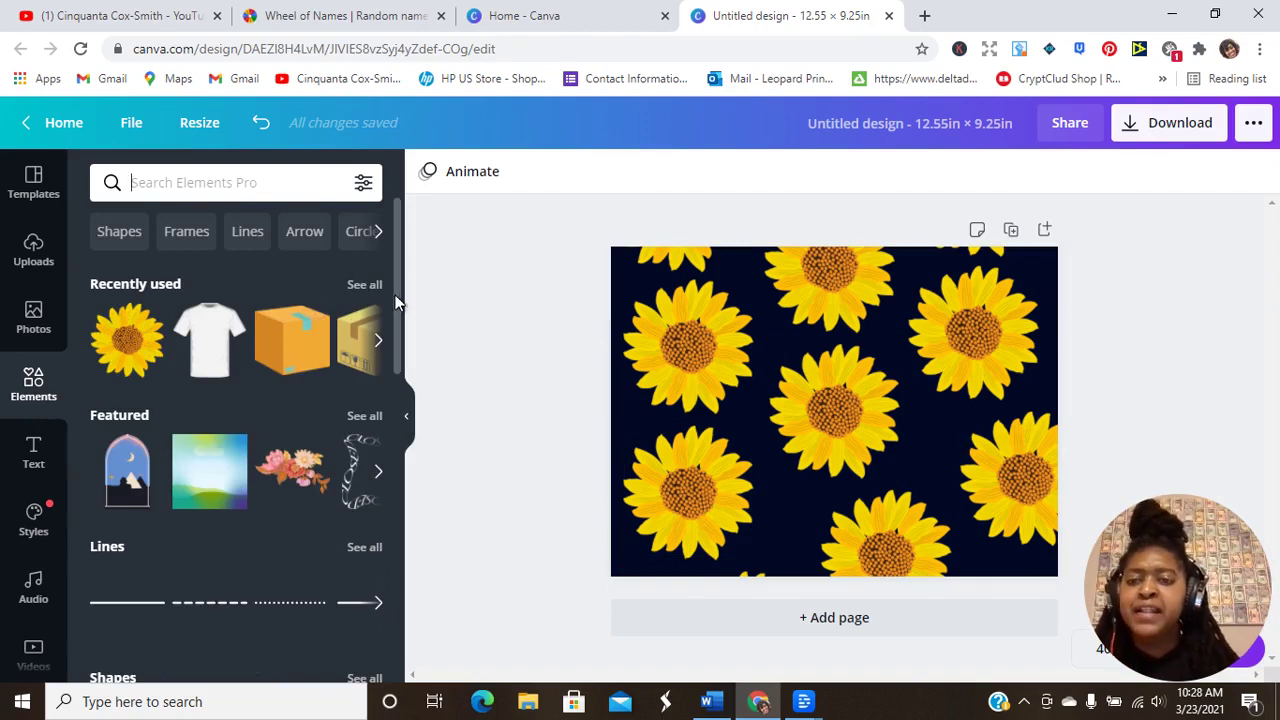
pyautogui.scroll(-4, 393, 320)
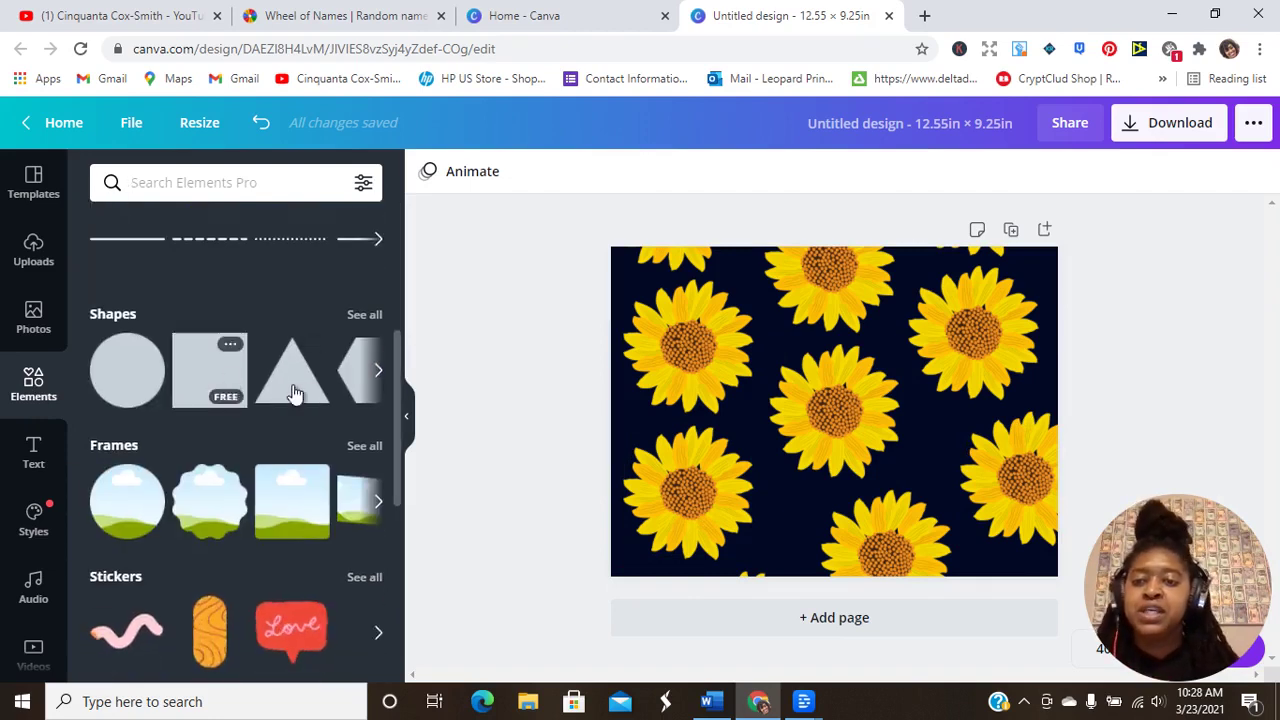
# Add a square shape, resize it into a small rectangle and move it toward the upper right
pyautogui.click(378, 372)
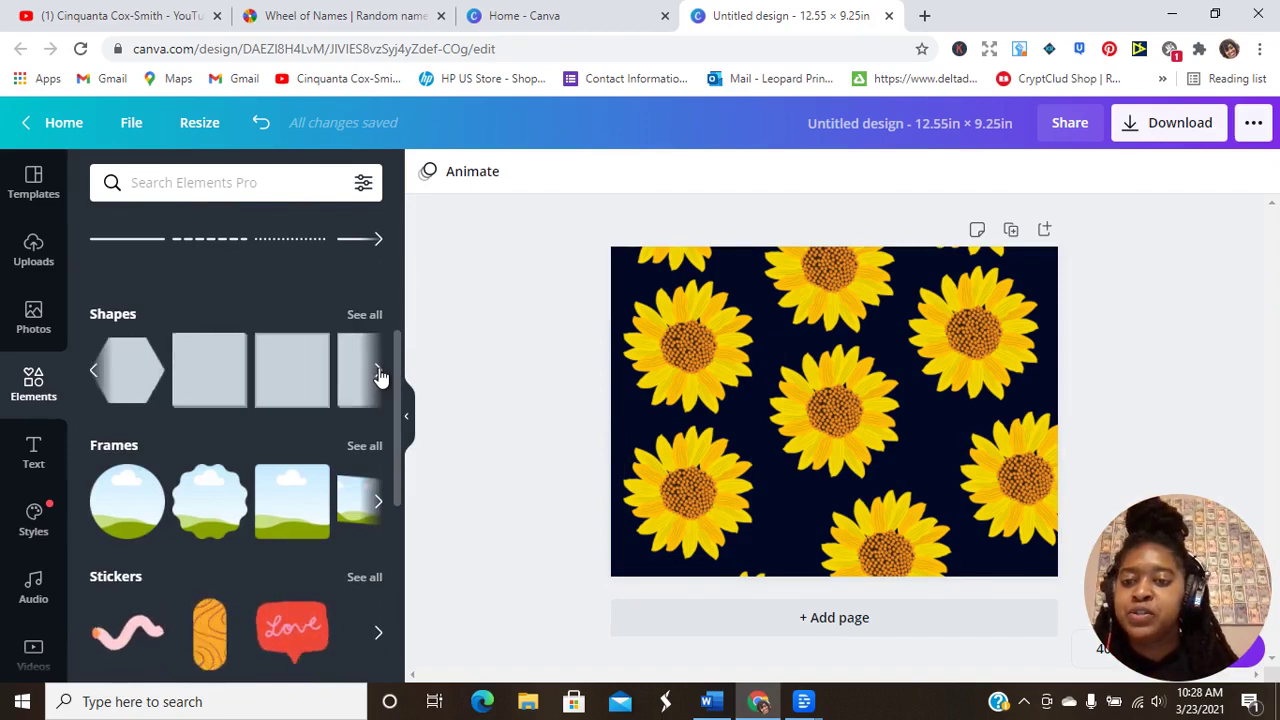
pyautogui.click(228, 375)
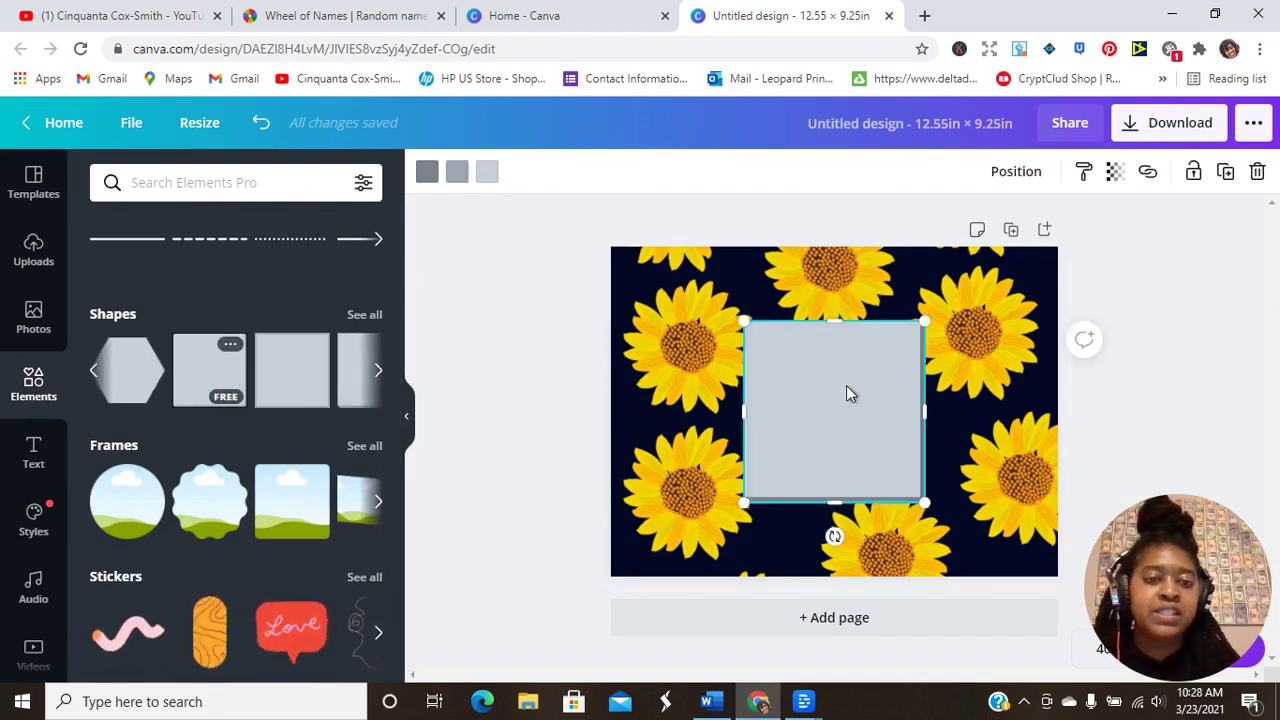
pyautogui.moveTo(834, 325); pyautogui.dragTo(834, 427)
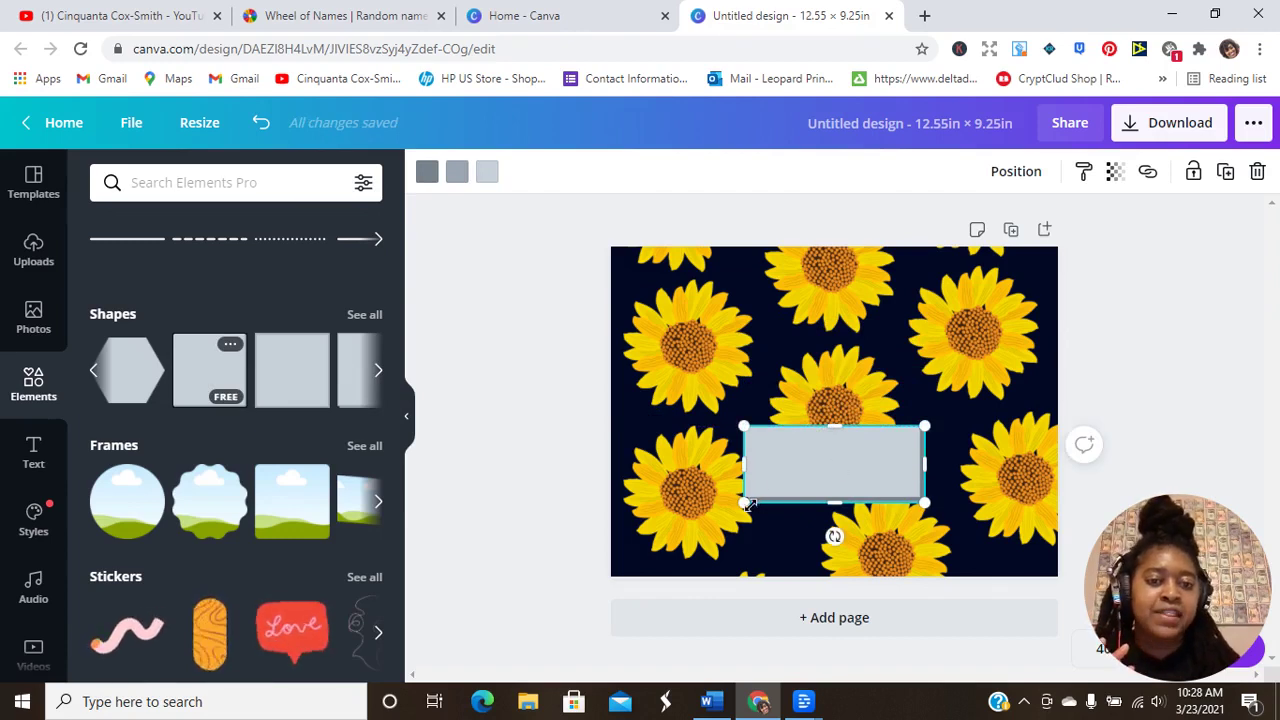
pyautogui.moveTo(748, 505); pyautogui.dragTo(805, 476)
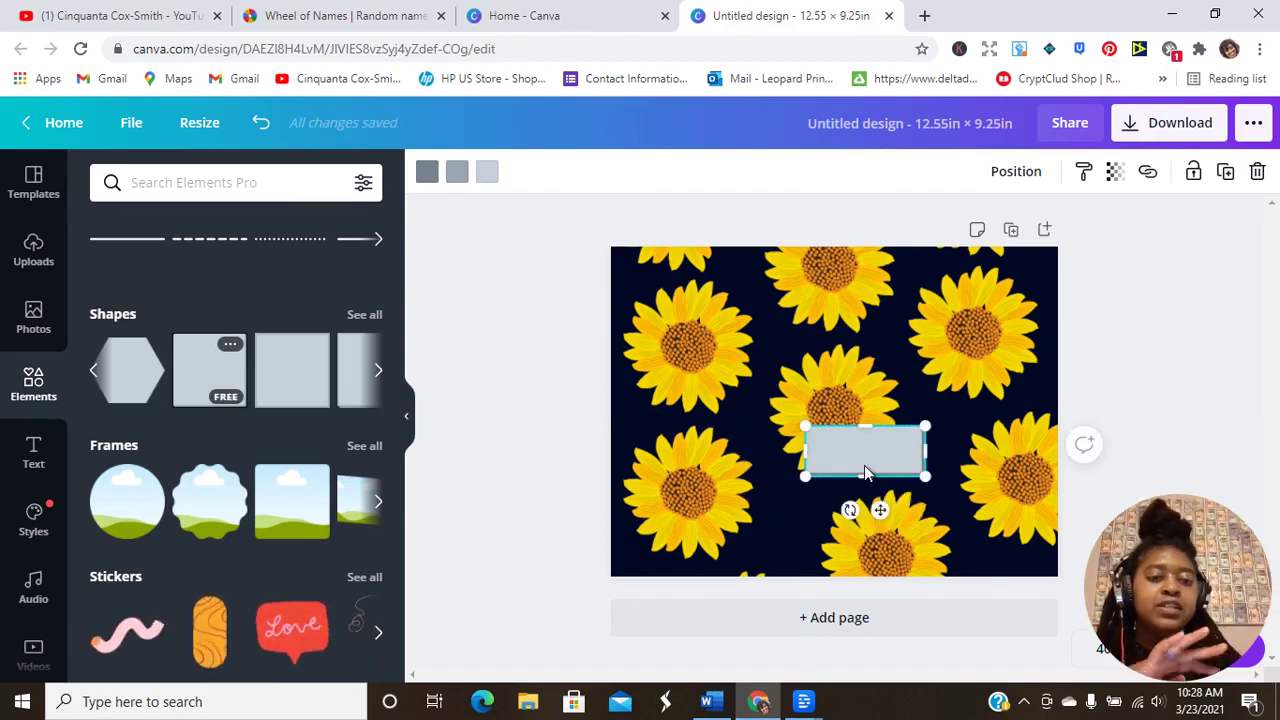
pyautogui.moveTo(876, 455); pyautogui.dragTo(966, 337)
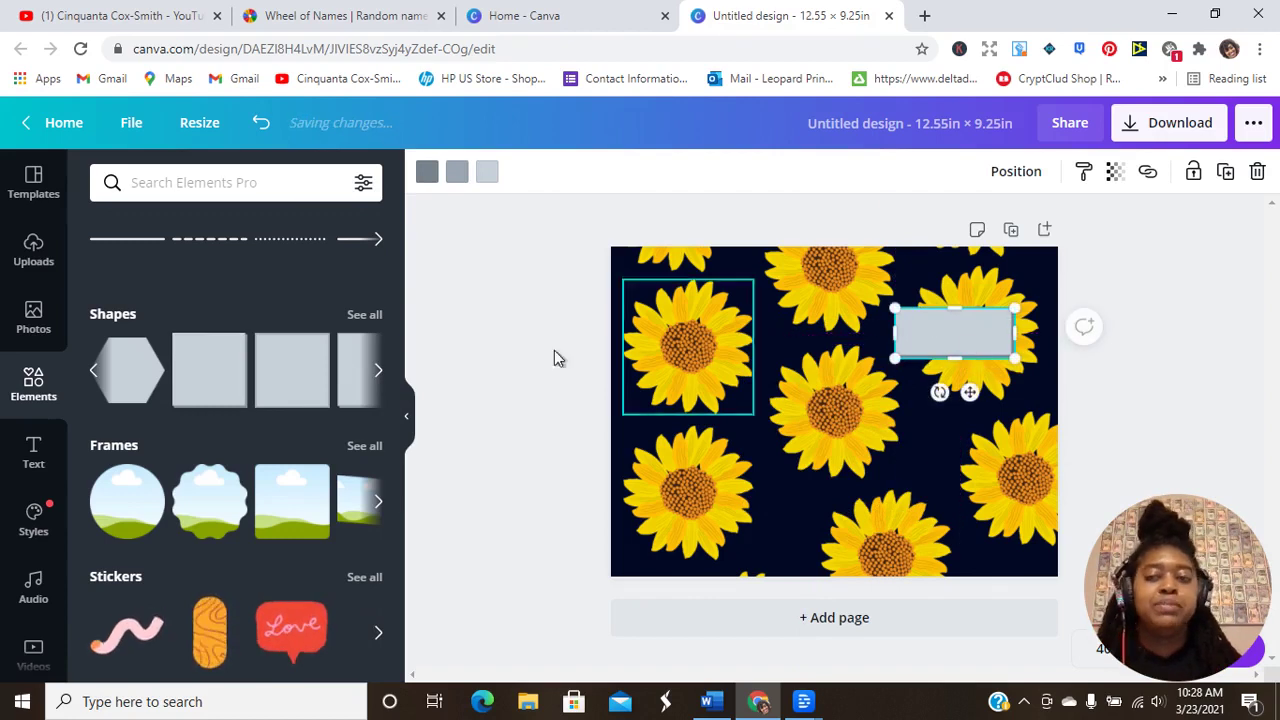
# Add a line, rotate it vertical, centre it on the page, and nudge the rectangle left
pyautogui.click(138, 243)
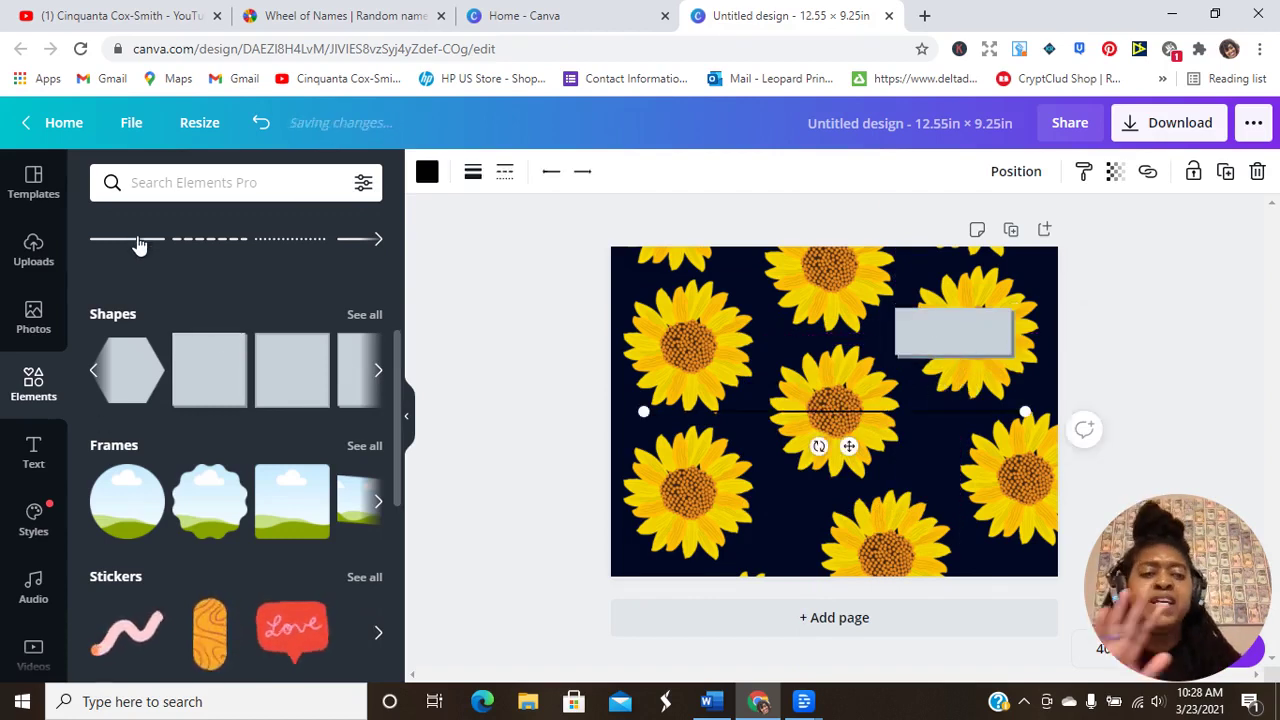
pyautogui.moveTo(818, 446); pyautogui.dragTo(759, 394)
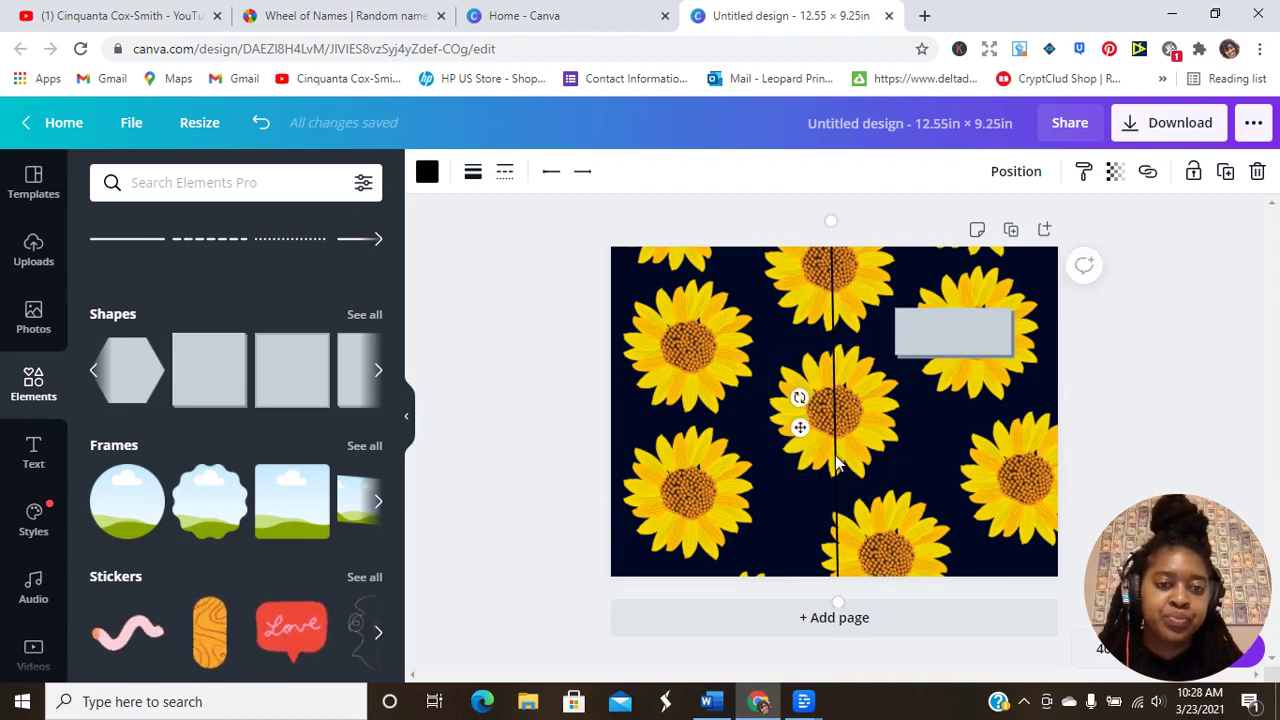
pyautogui.moveTo(838, 463); pyautogui.dragTo(833, 455)
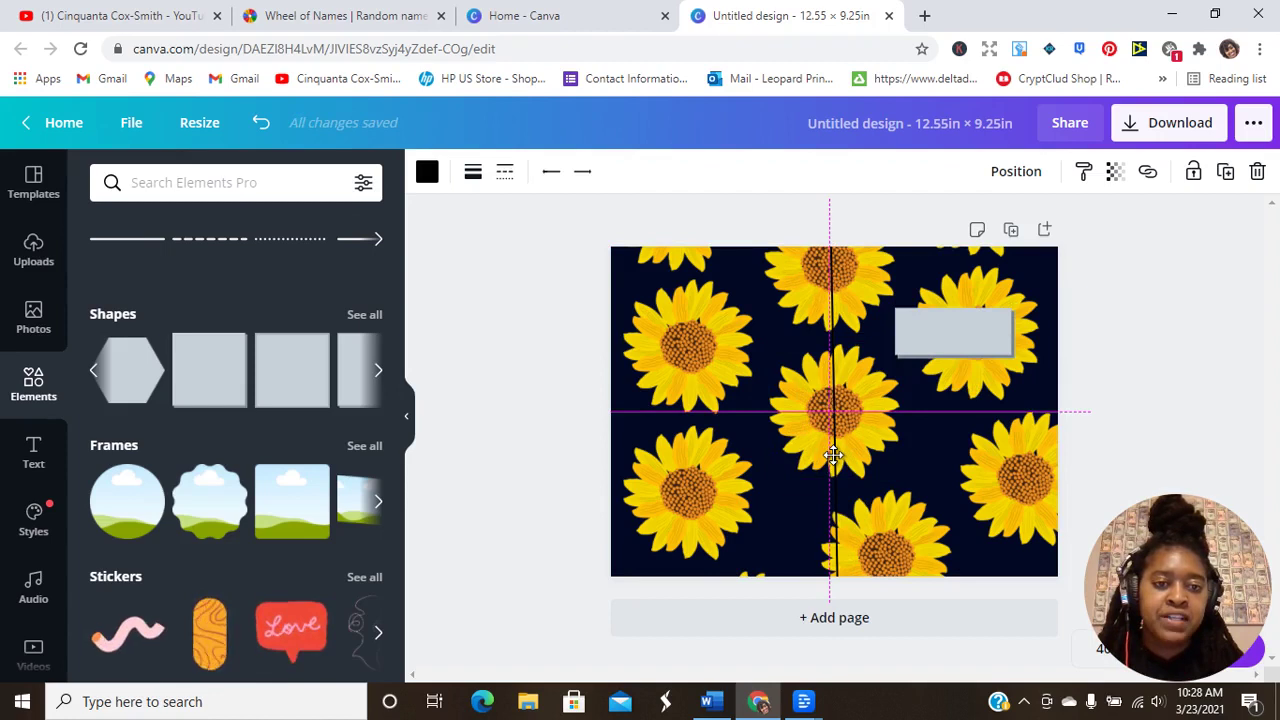
pyautogui.moveTo(976, 335); pyautogui.dragTo(971, 334)
# Recolour the rectangle's swatches with cream, yellow and navy, giving it a bright yellow fill
pyautogui.click(427, 173)
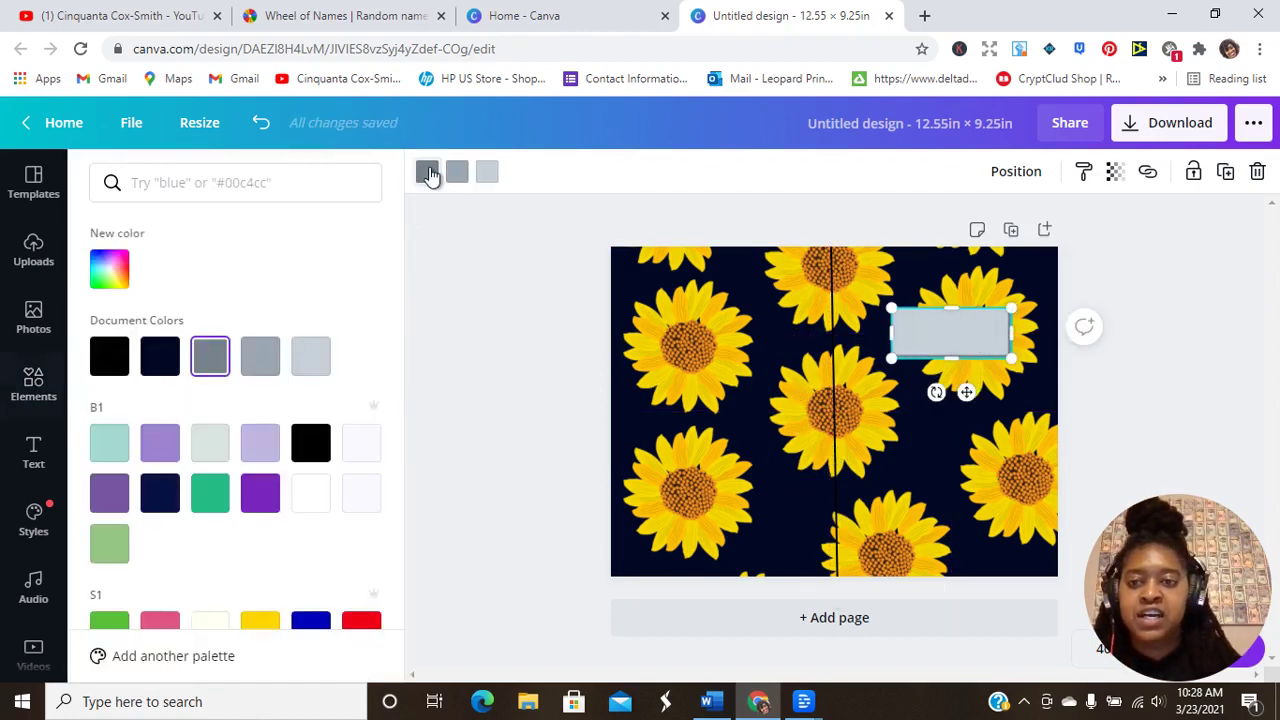
pyautogui.click(220, 627)
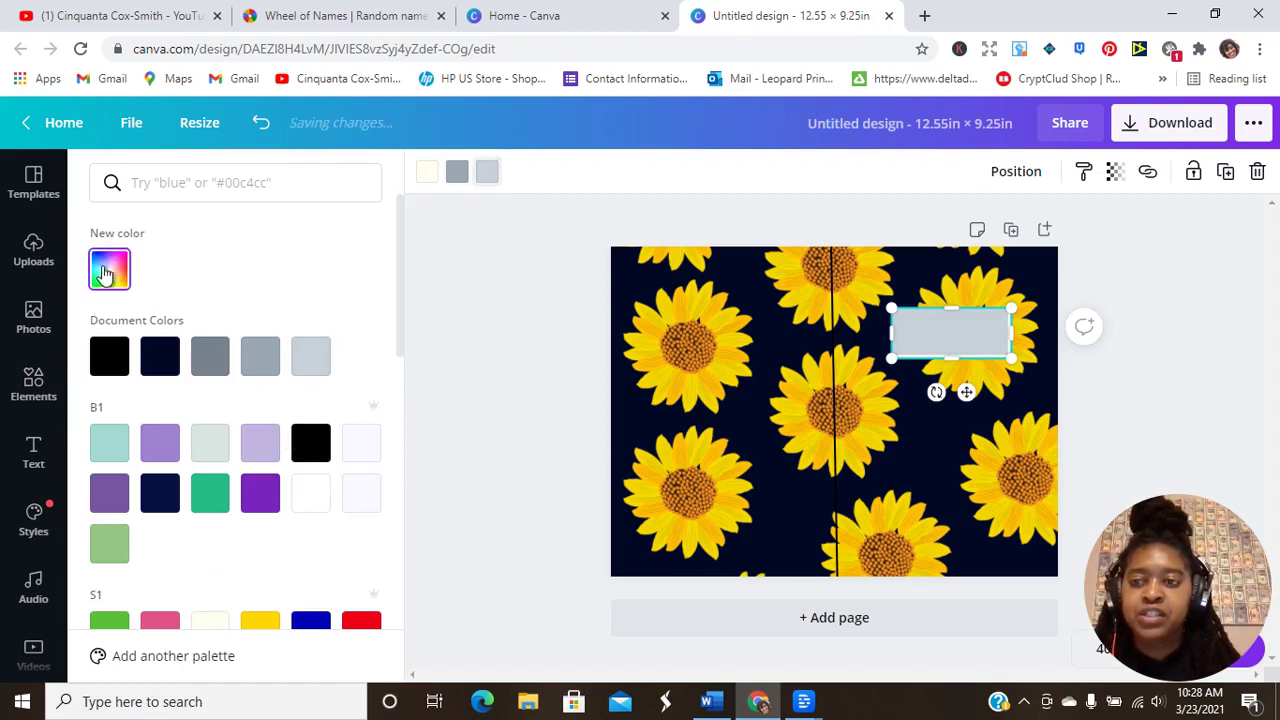
pyautogui.click(262, 628)
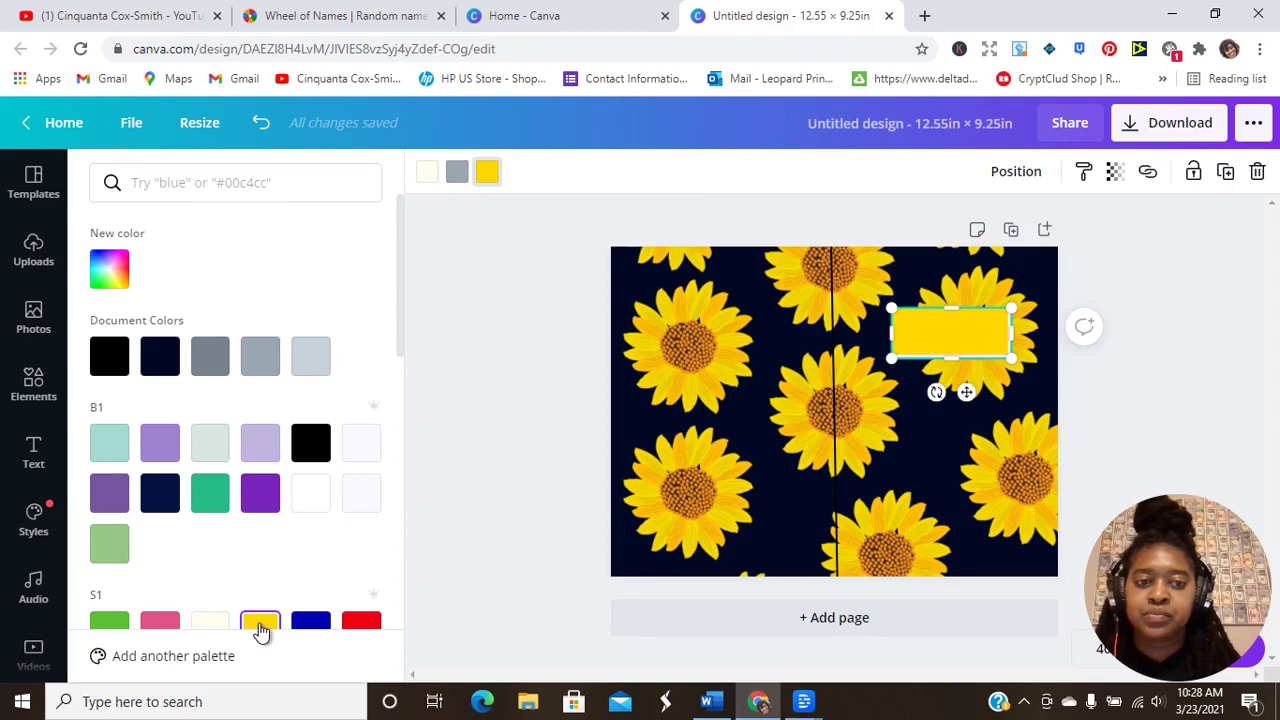
pyautogui.click(457, 171)
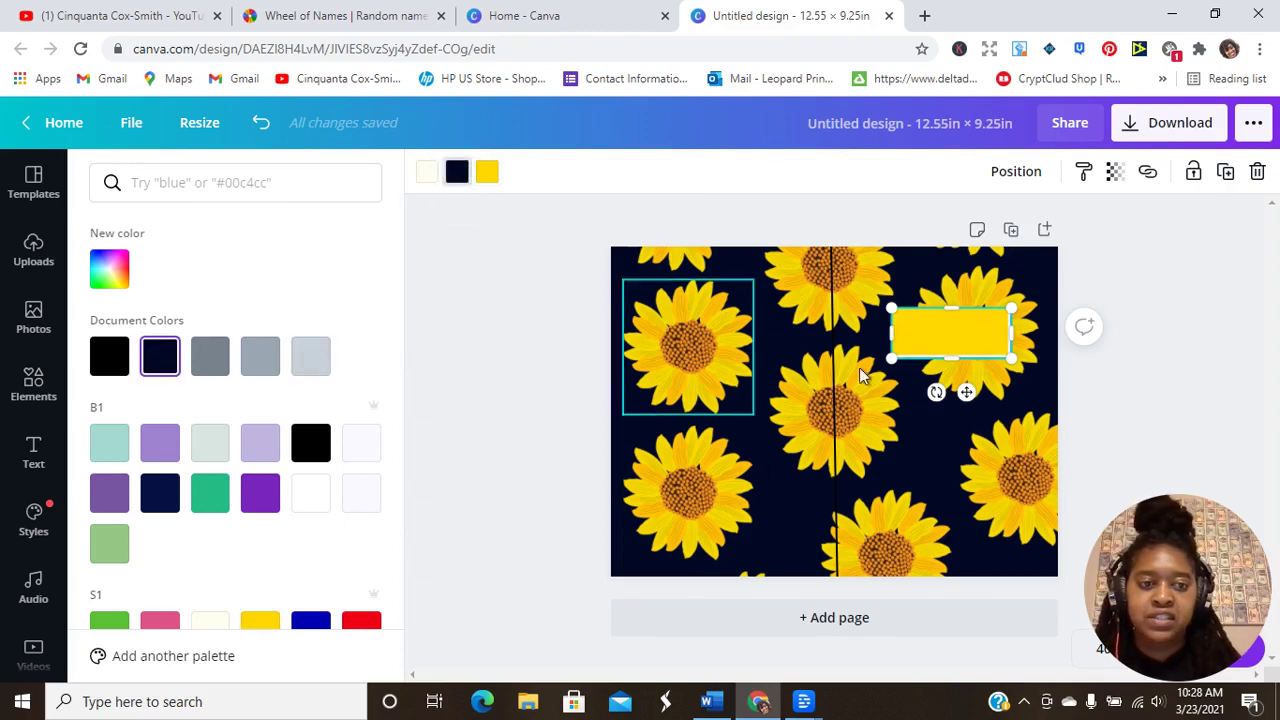
pyautogui.click(1165, 332)
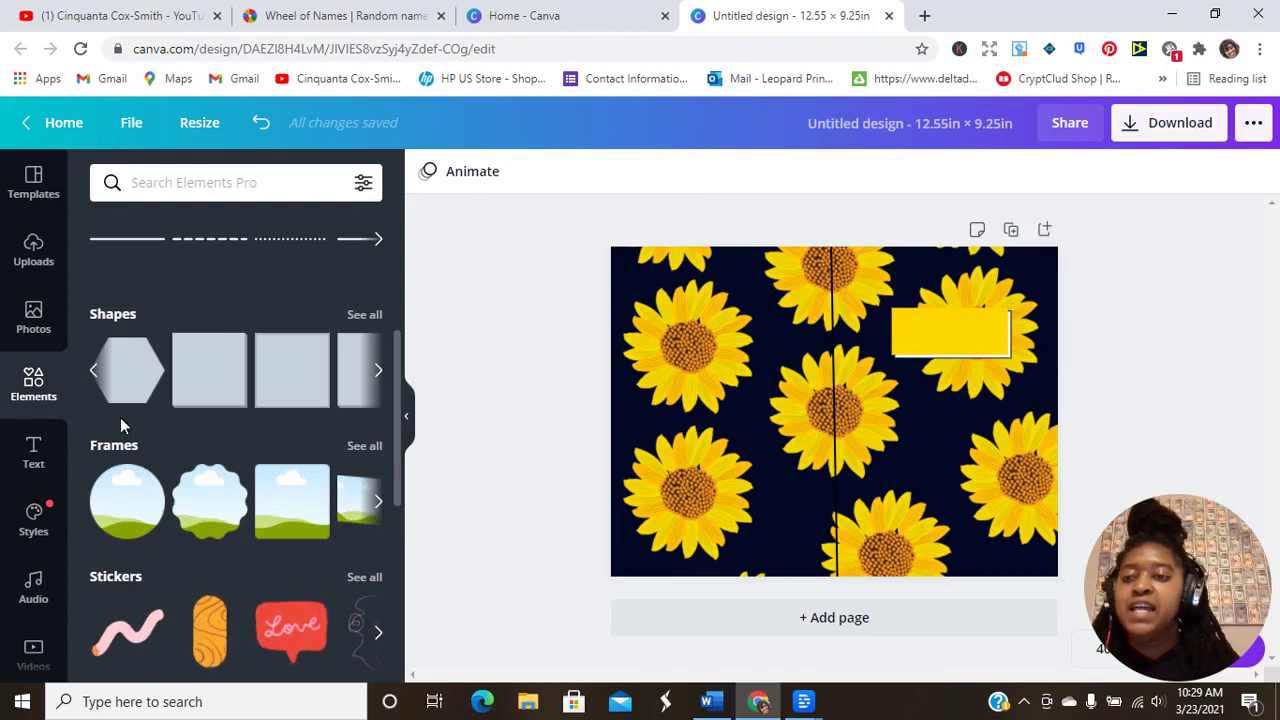
# Add the Feelin' Cute text design and replace FEELIN' with SUNFLOWER
pyautogui.click(32, 445)
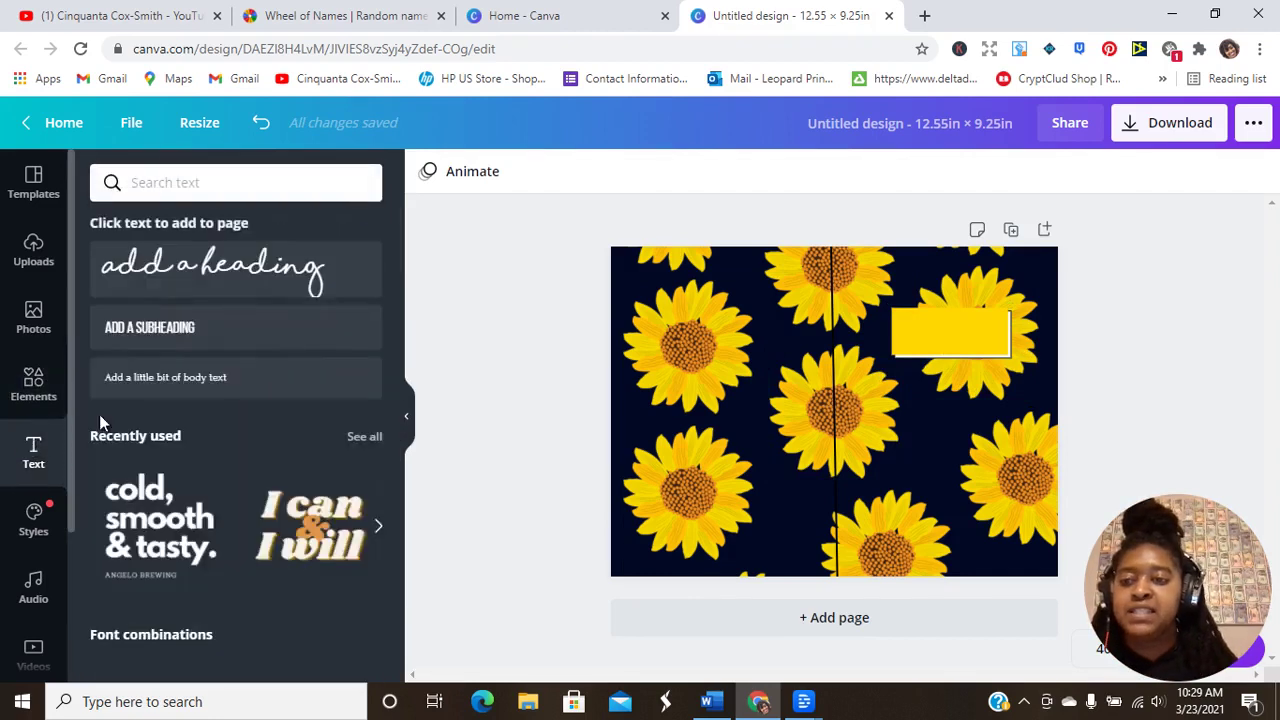
pyautogui.moveTo(397, 320); pyautogui.dragTo(403, 423)
pyautogui.scroll(-3, 387, 500)
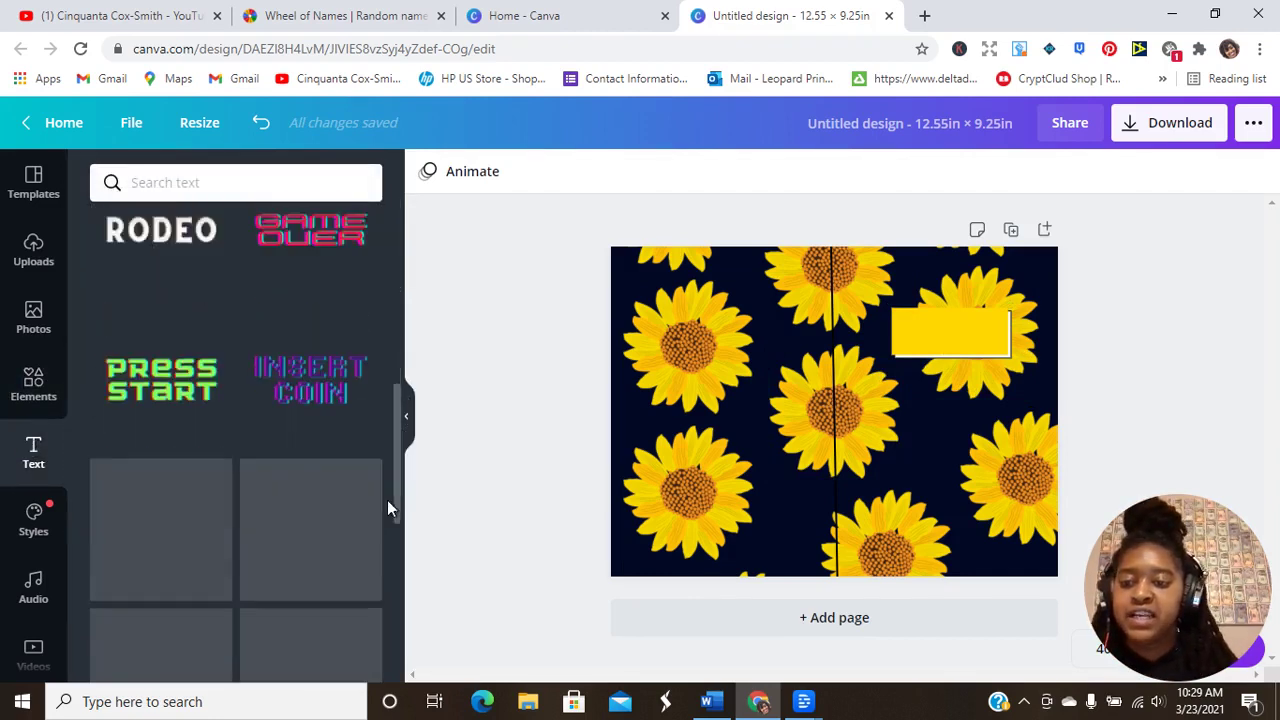
pyautogui.scroll(-3, 385, 513)
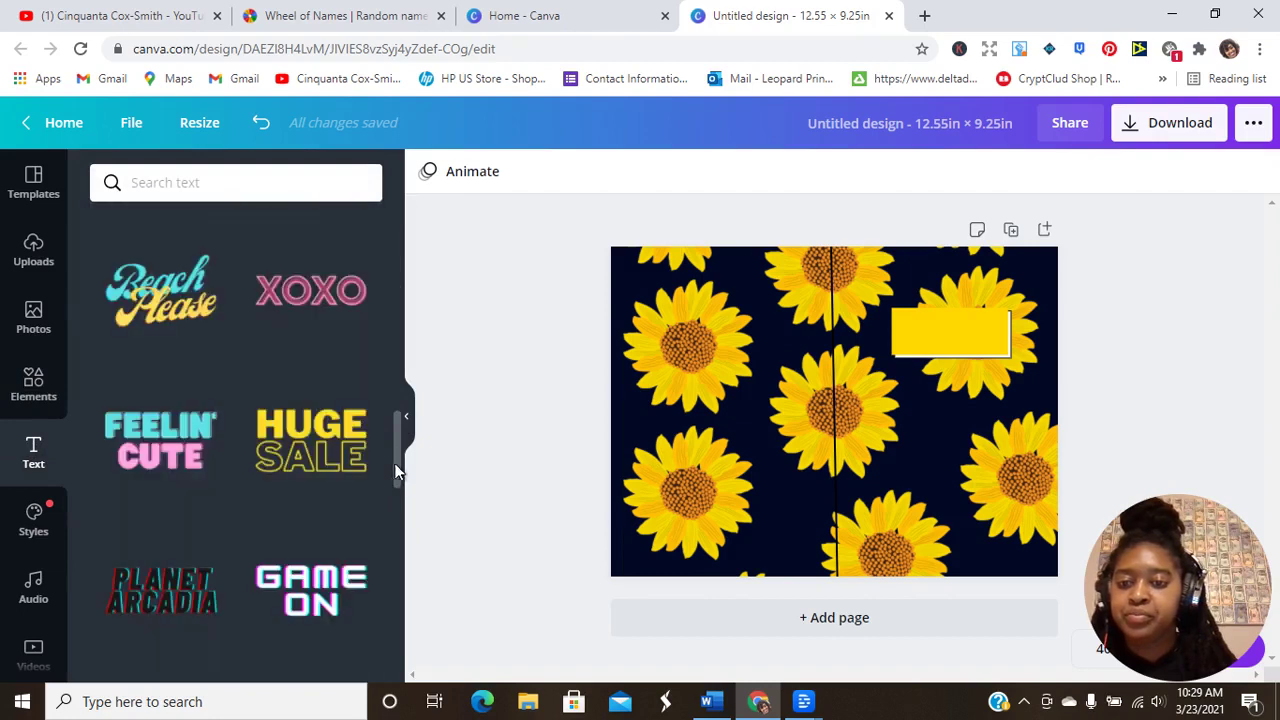
pyautogui.moveTo(161, 440)
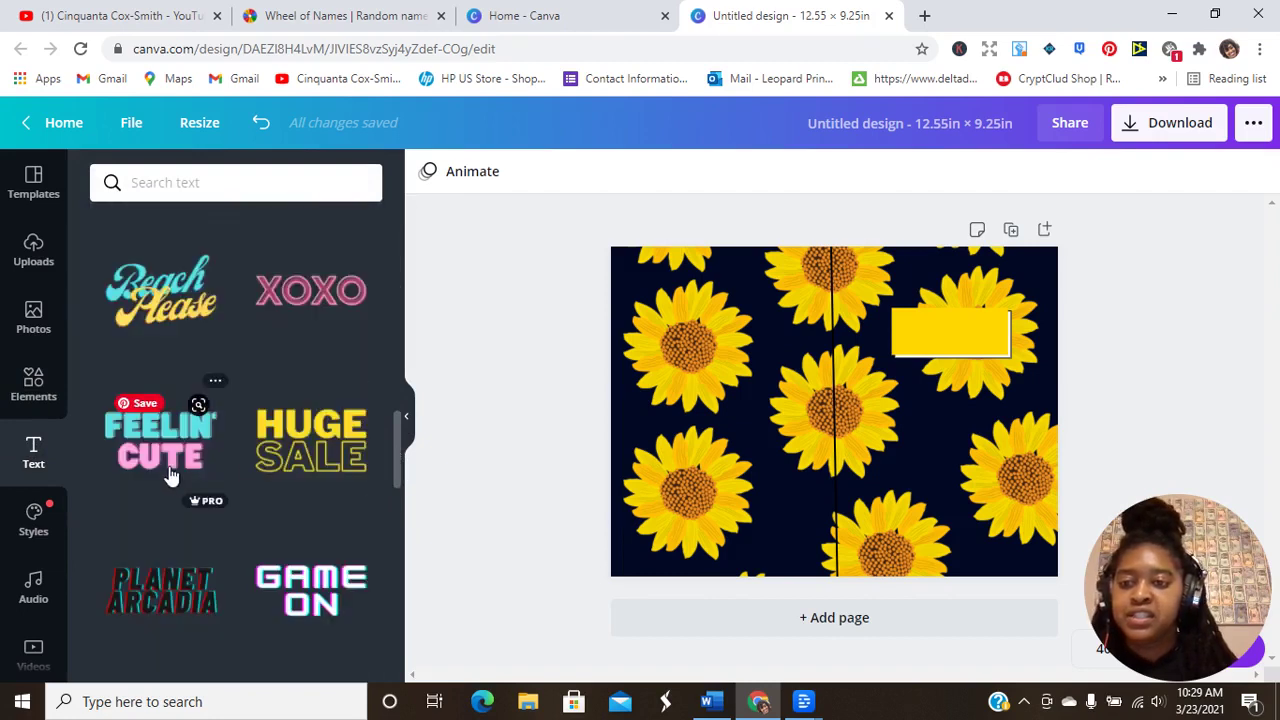
pyautogui.click(170, 475)
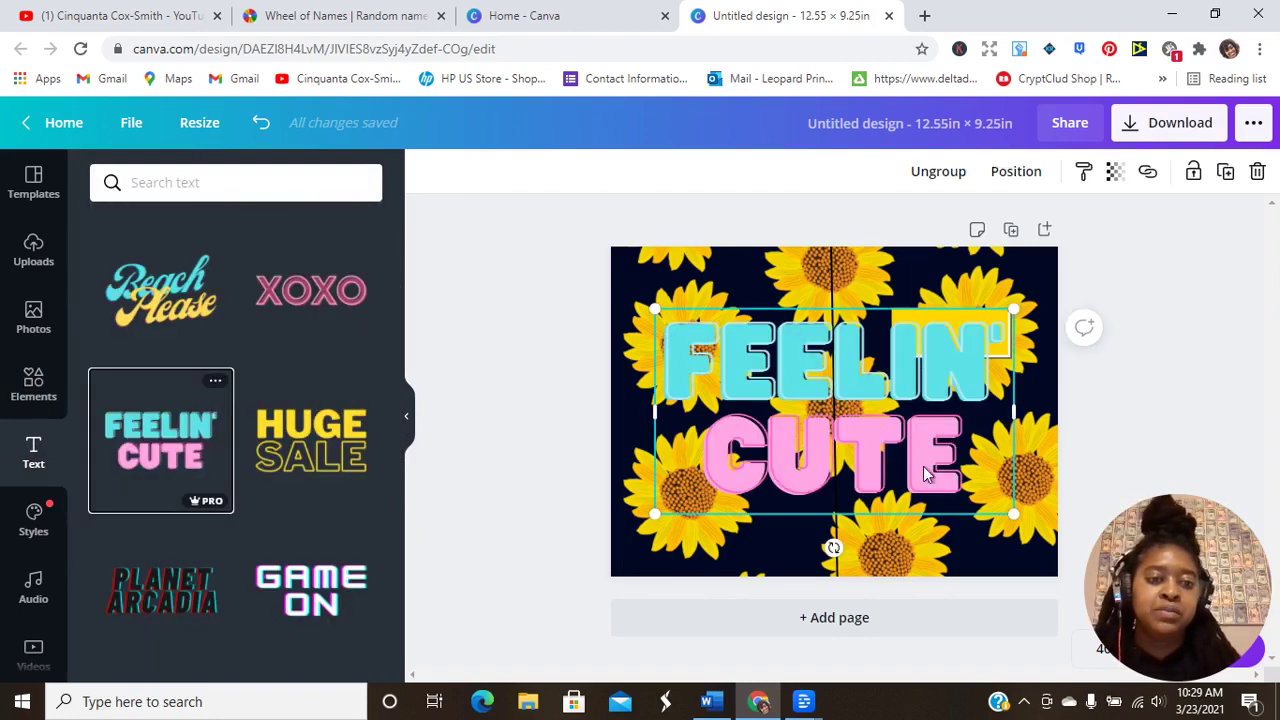
pyautogui.click(965, 478)
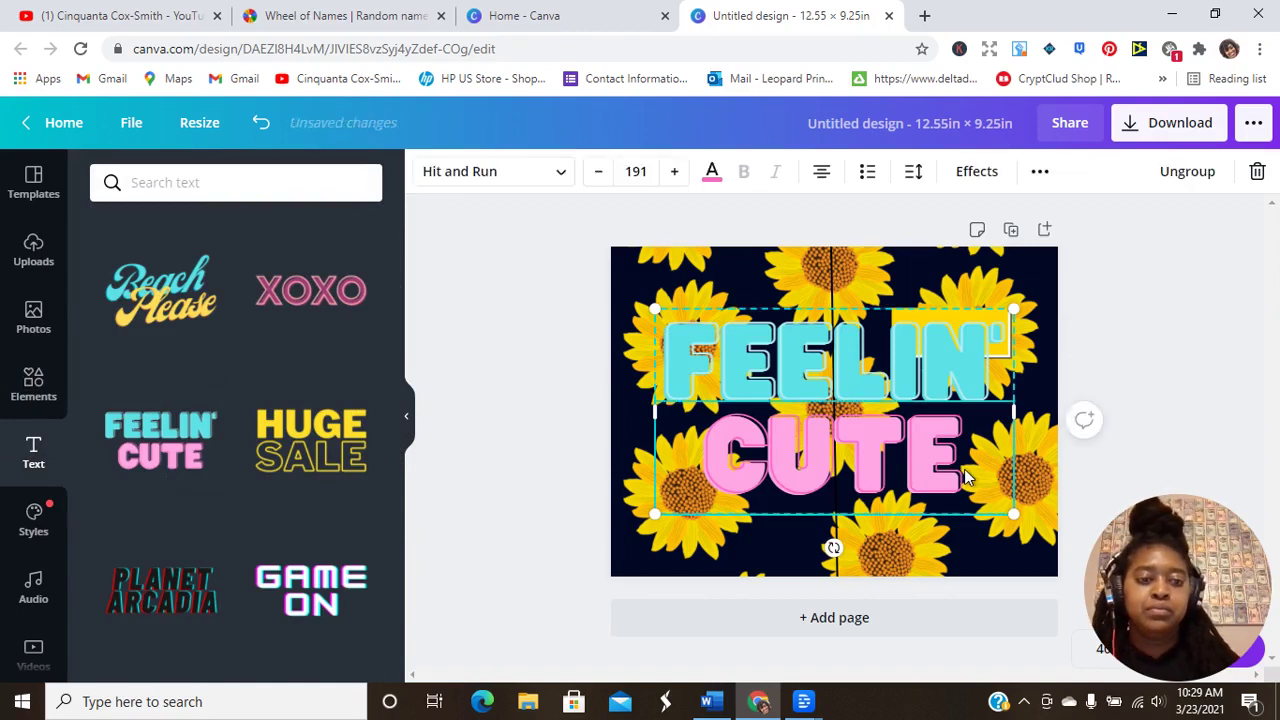
pyautogui.doubleClick(671, 344)
pyautogui.write('SUNFLOWER')
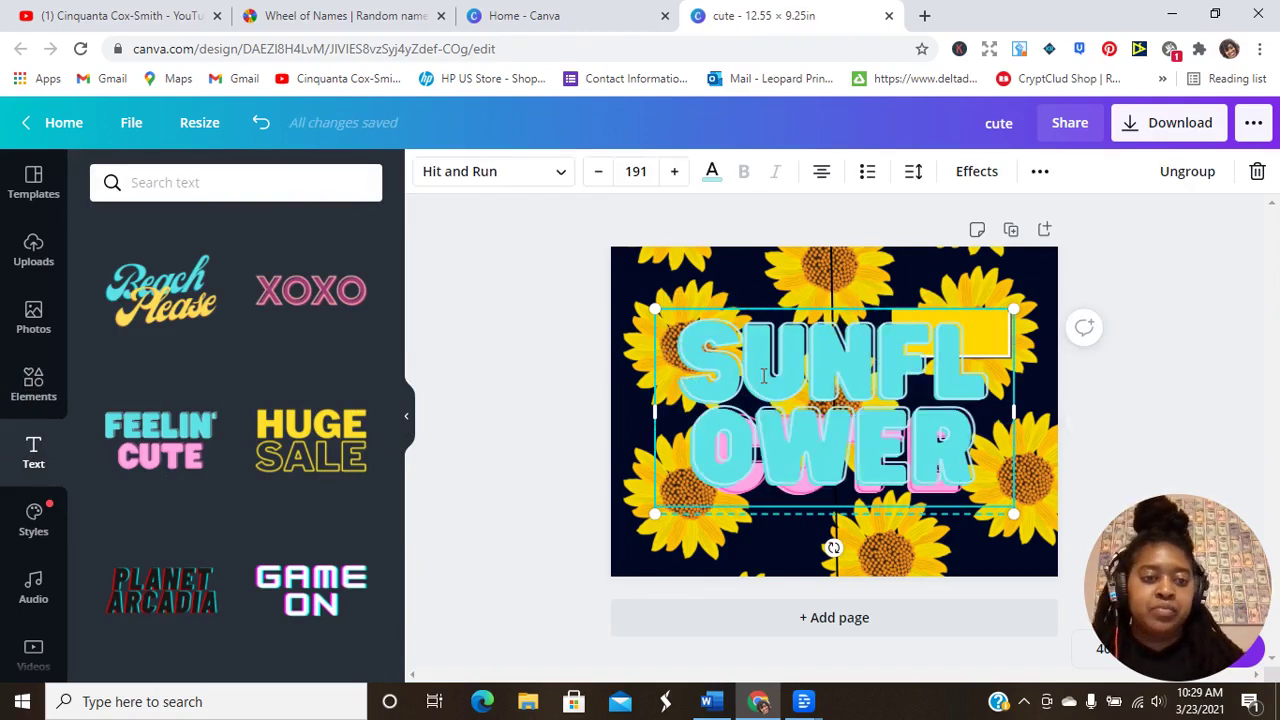
pyautogui.click(638, 172)
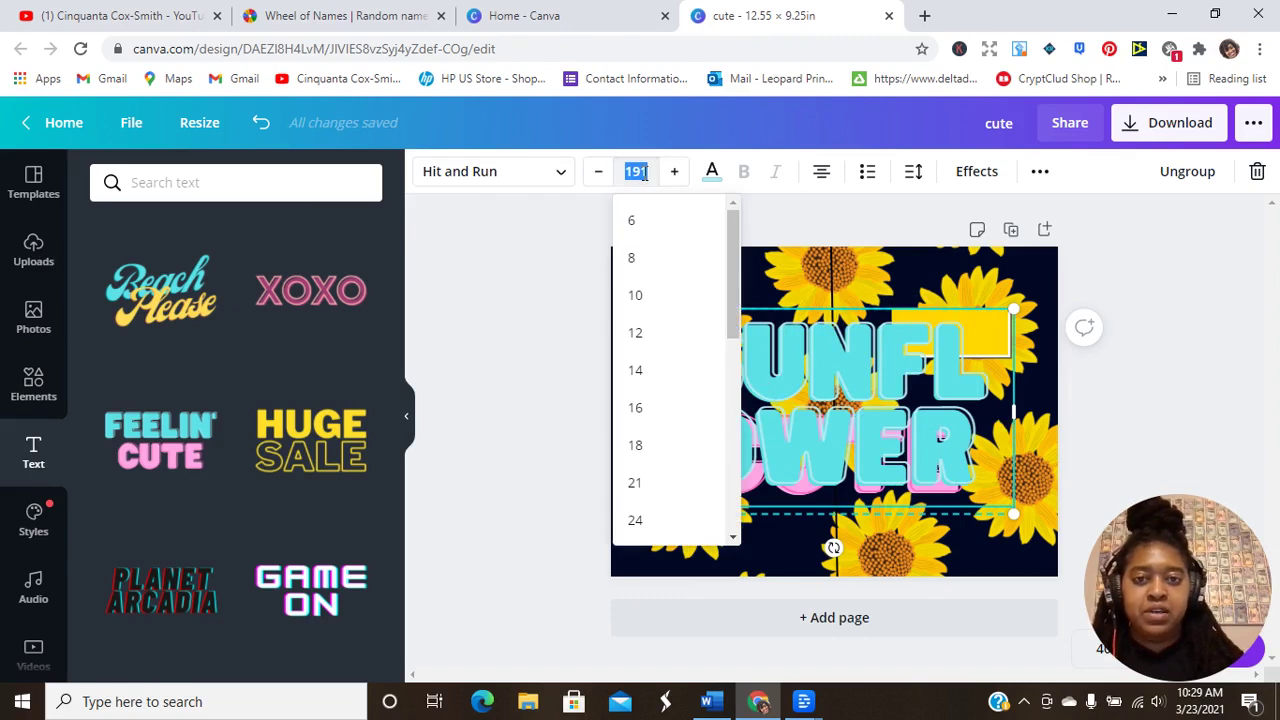
# Replace CUTE with SUMMER and set its font size to 90
pyautogui.click(935, 460)
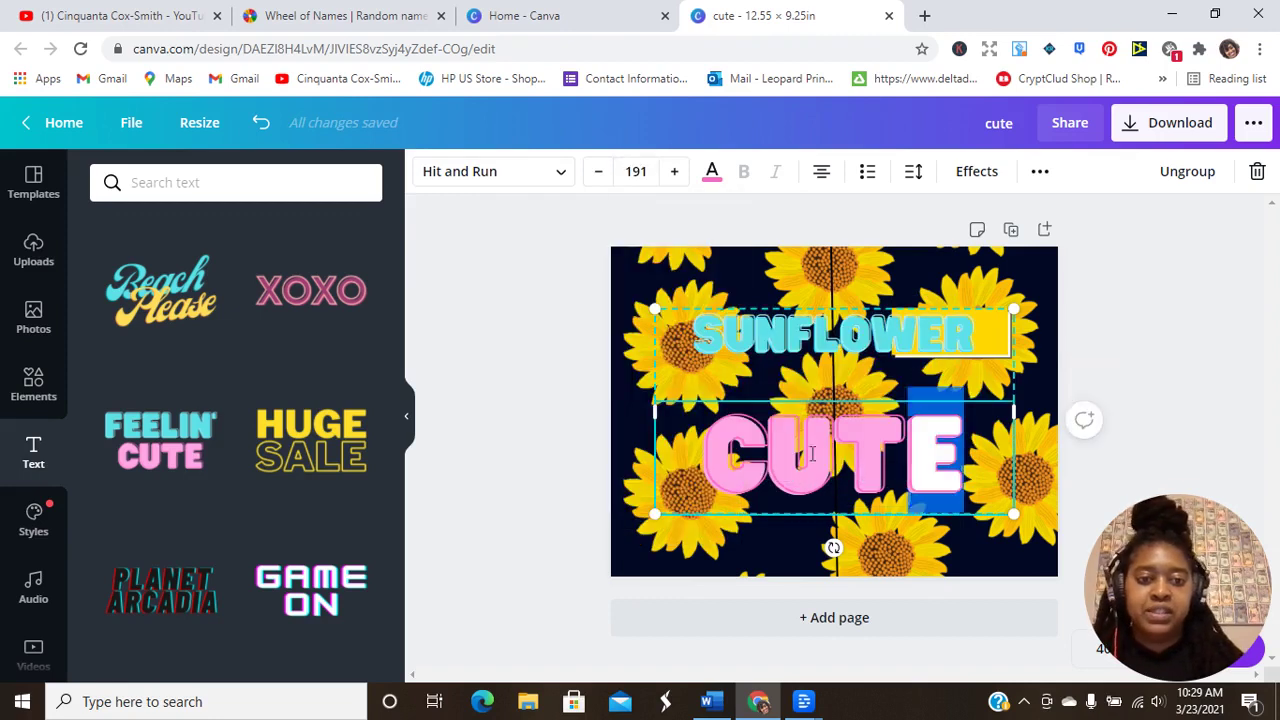
pyautogui.moveTo(955, 457); pyautogui.dragTo(680, 458)
pyautogui.write('SUMMER')
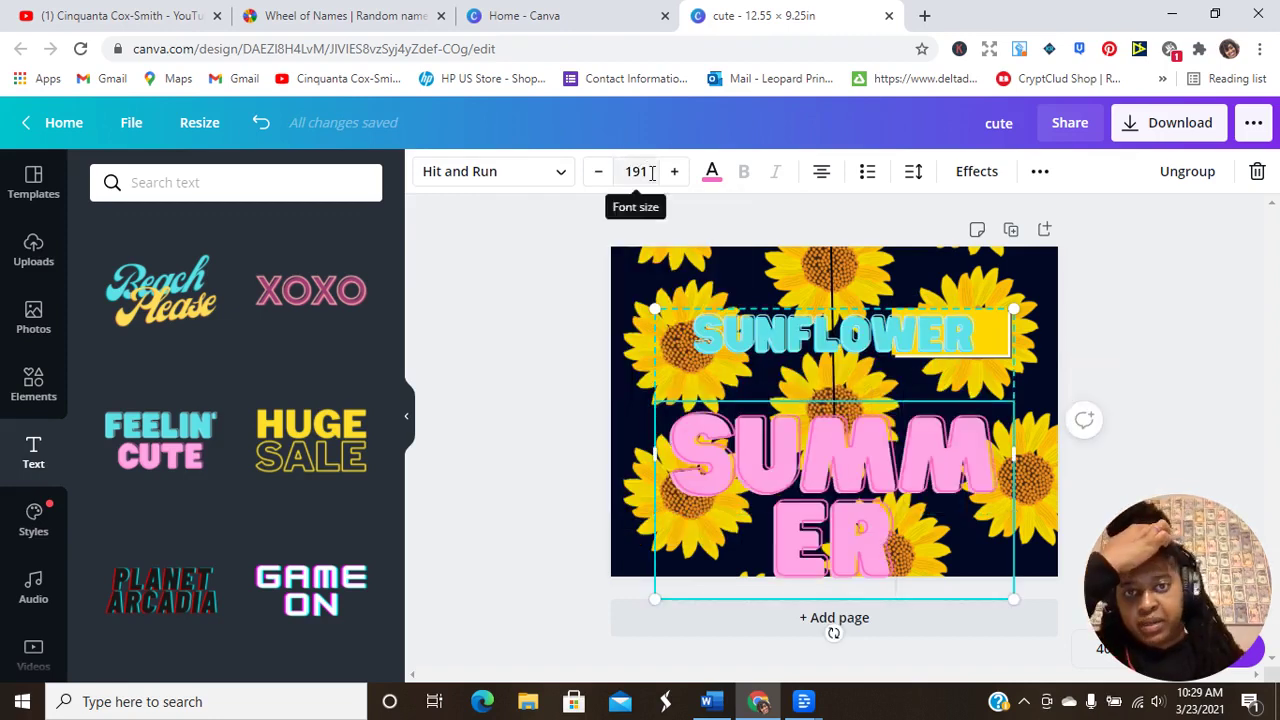
pyautogui.click(600, 174)
pyautogui.write('90')
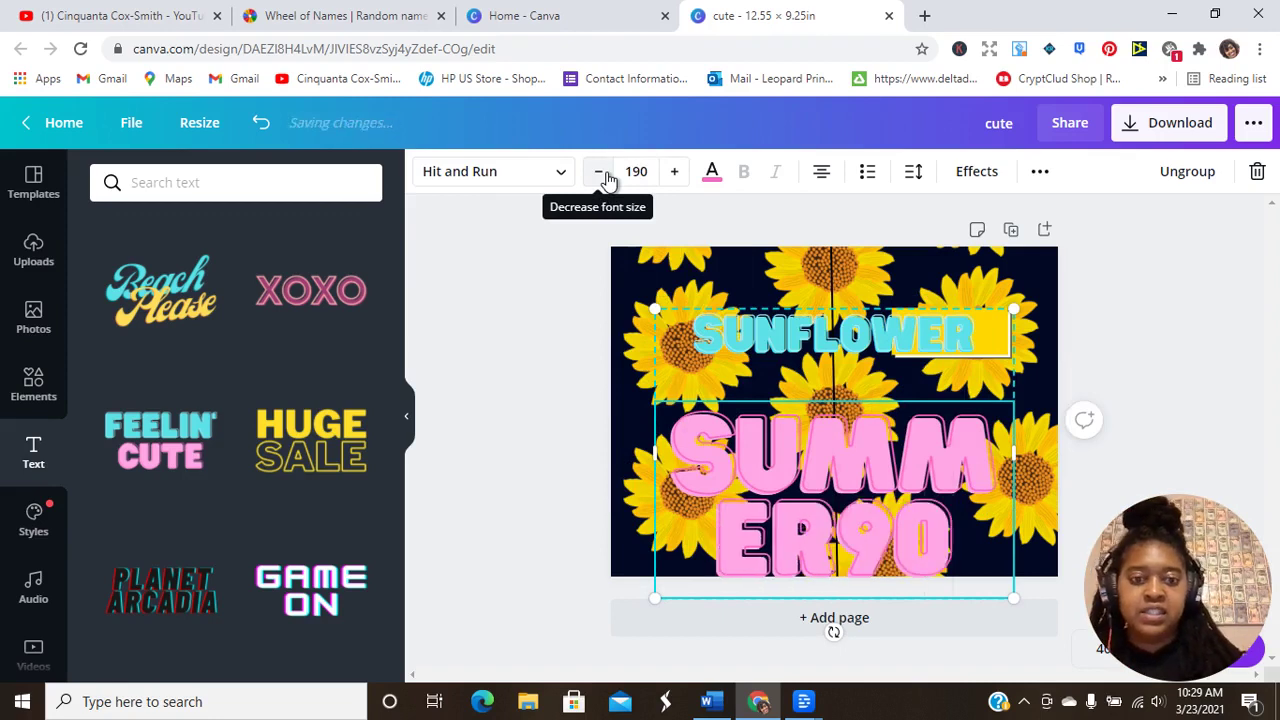
pyautogui.press('BackSpace')
pyautogui.press('BackSpace')
pyautogui.click(556, 262)
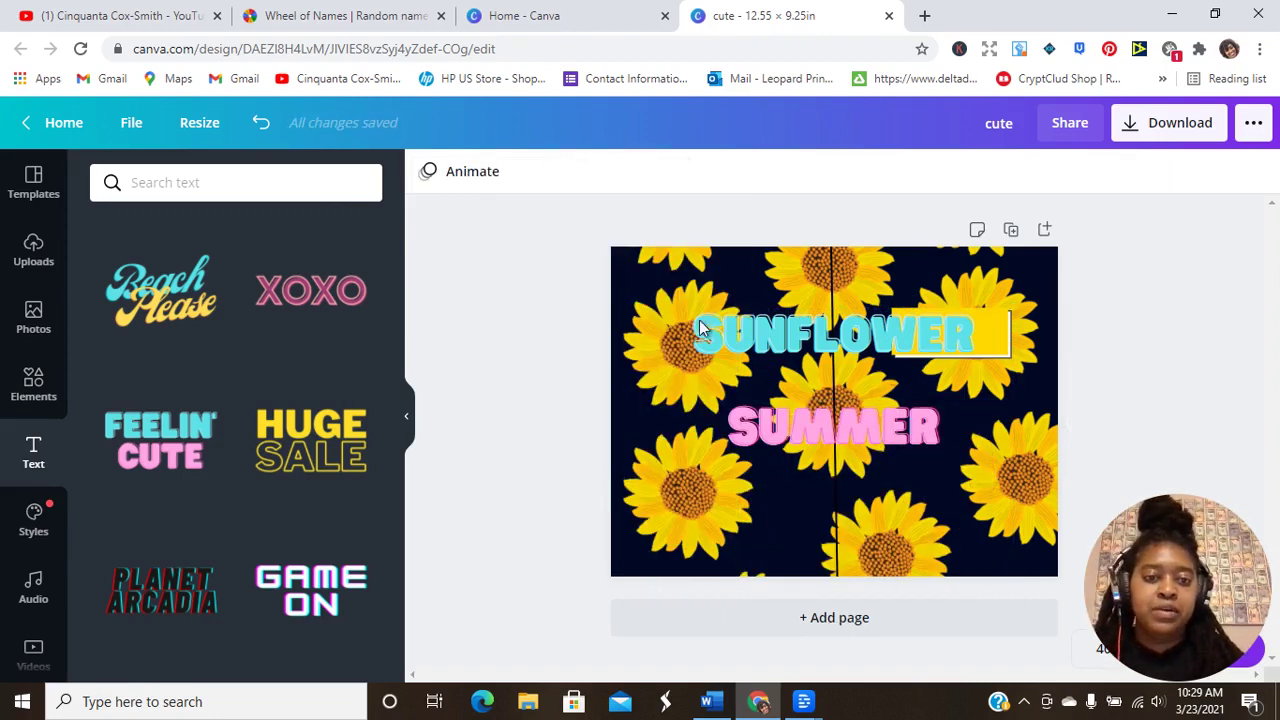
# Increase the heading's line height, ungroup it and move SUMMER up under SUNFLOWER
pyautogui.click(890, 345)
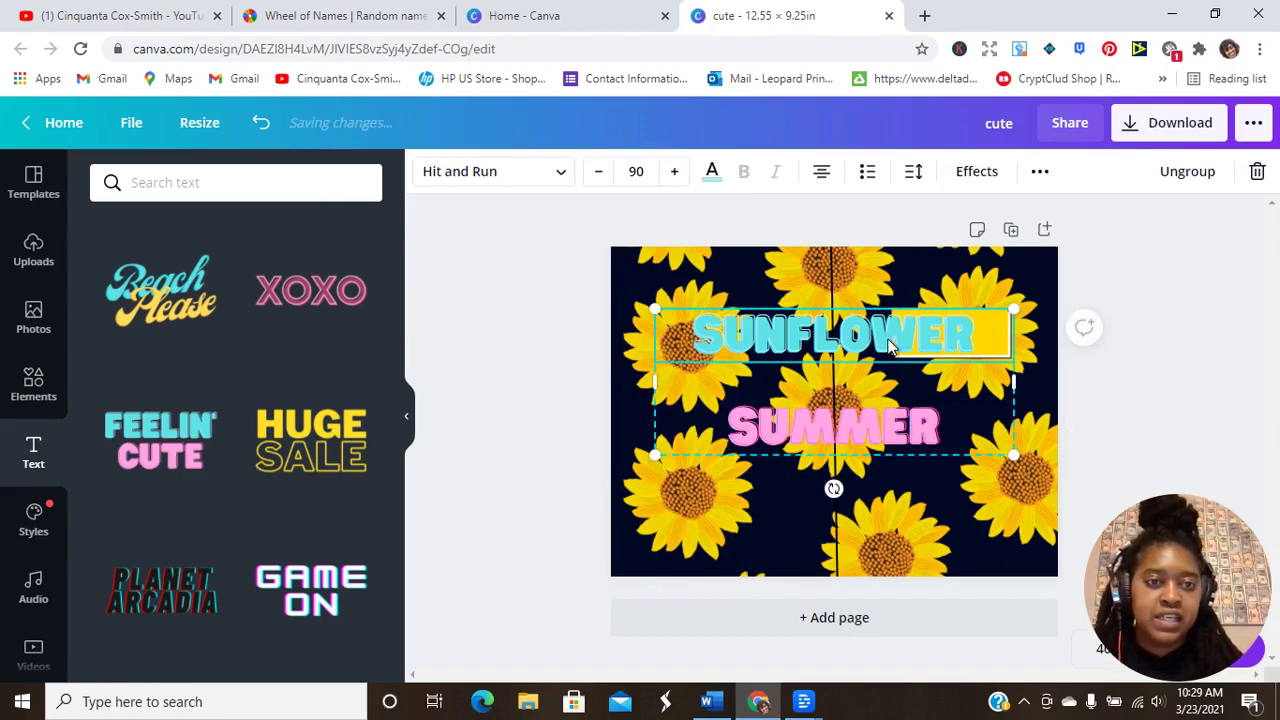
pyautogui.click(913, 171)
pyautogui.moveTo(1045, 277); pyautogui.dragTo(1077, 280)
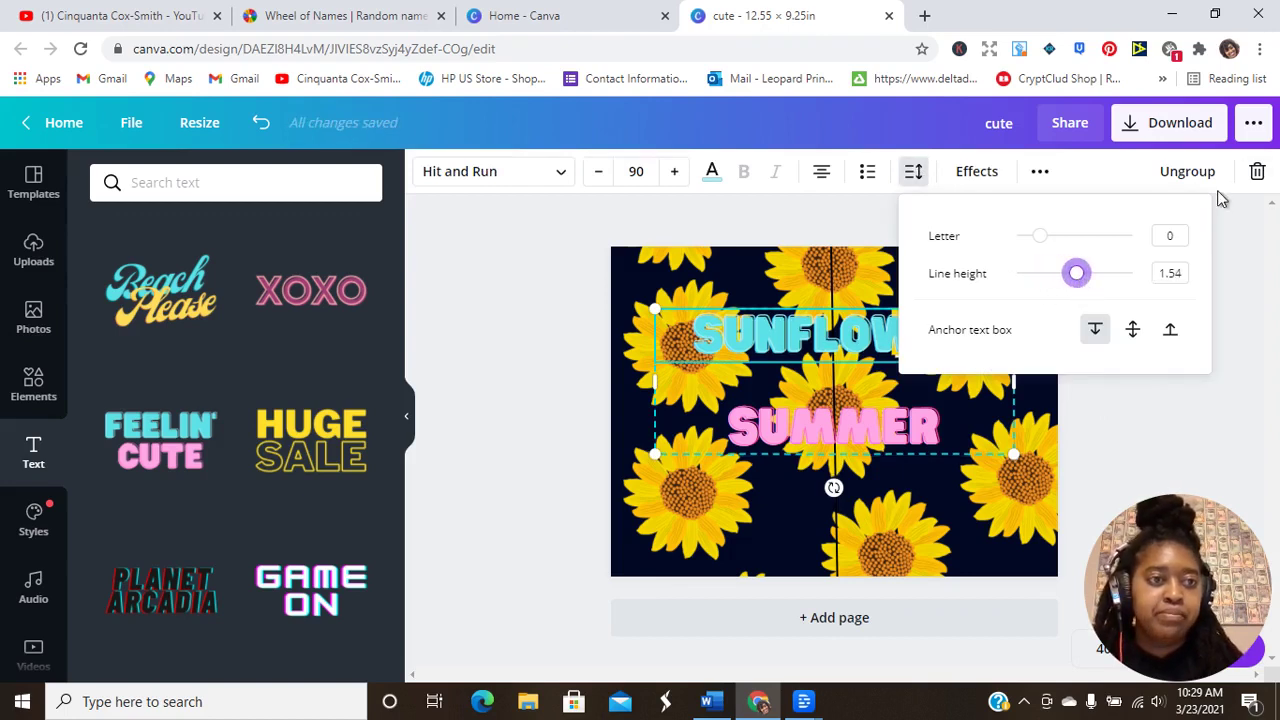
pyautogui.click(1190, 172)
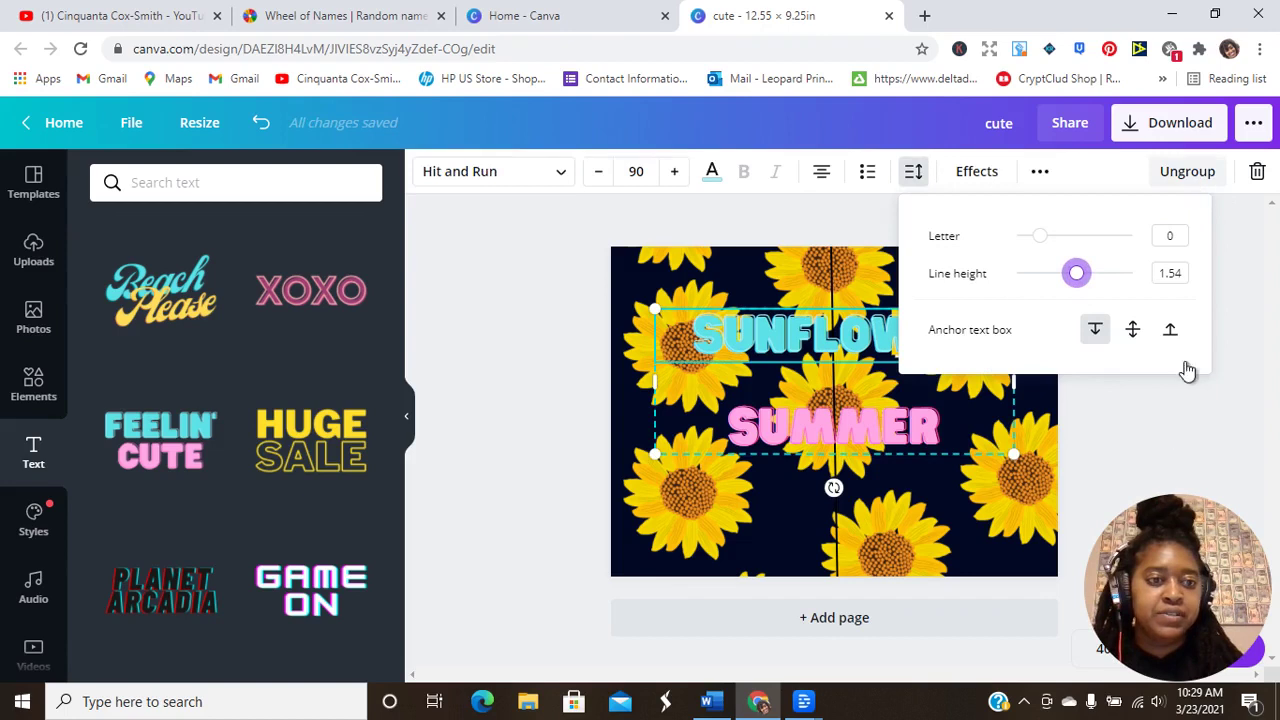
pyautogui.click(1160, 445)
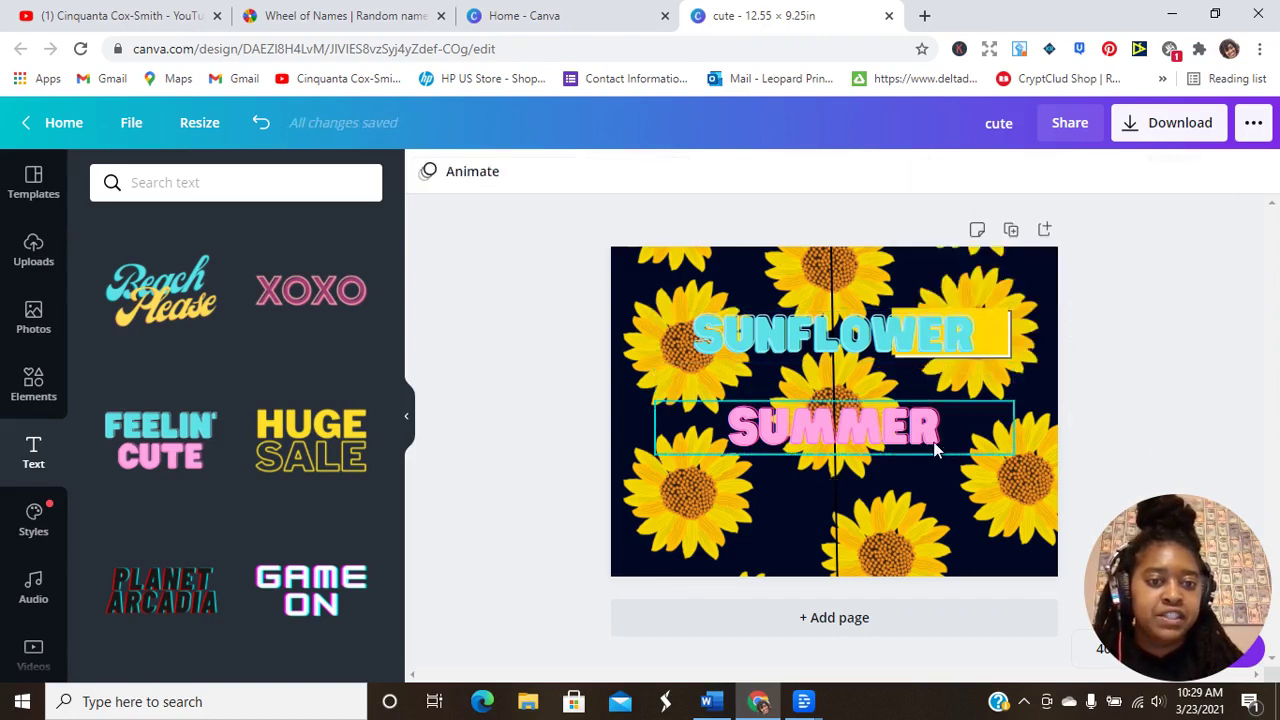
pyautogui.moveTo(935, 446)
pyautogui.mouseDown()
pyautogui.moveTo(933, 392)
pyautogui.moveTo(933, 409)
pyautogui.mouseUp()
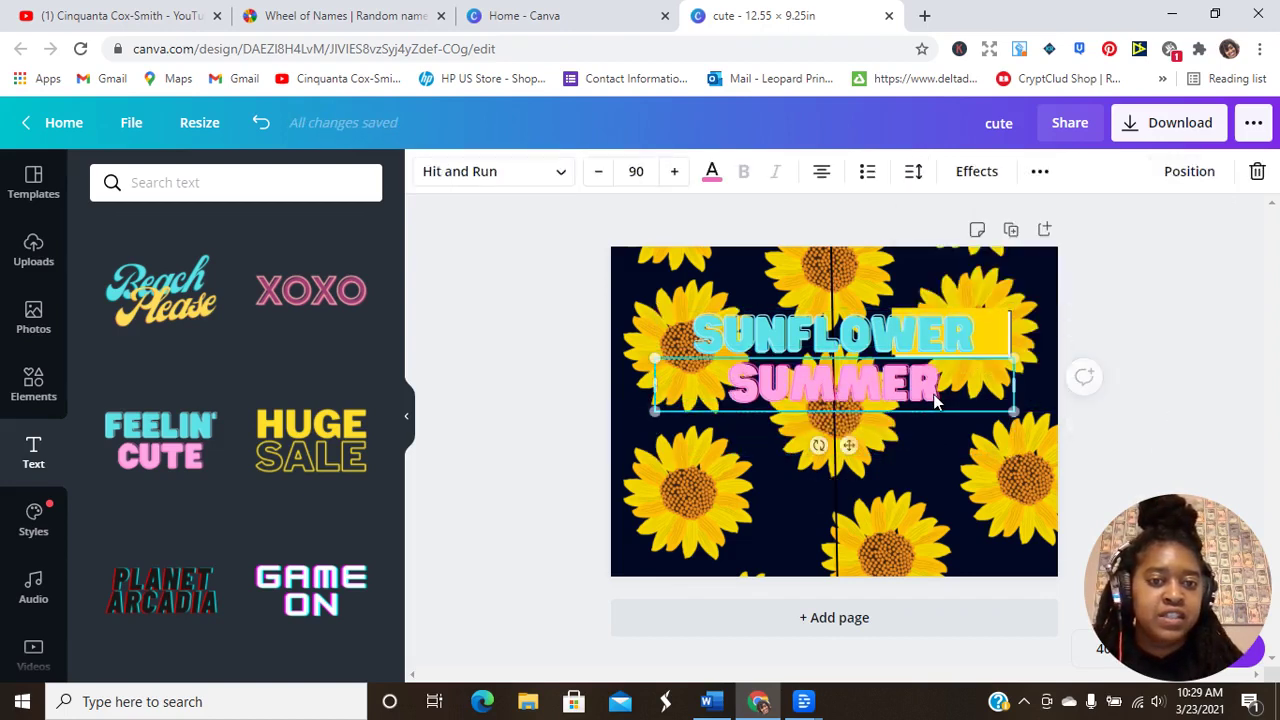
# Undo the SUMMER move, redo one change, then drag the whole text group right
pyautogui.click(706, 332)
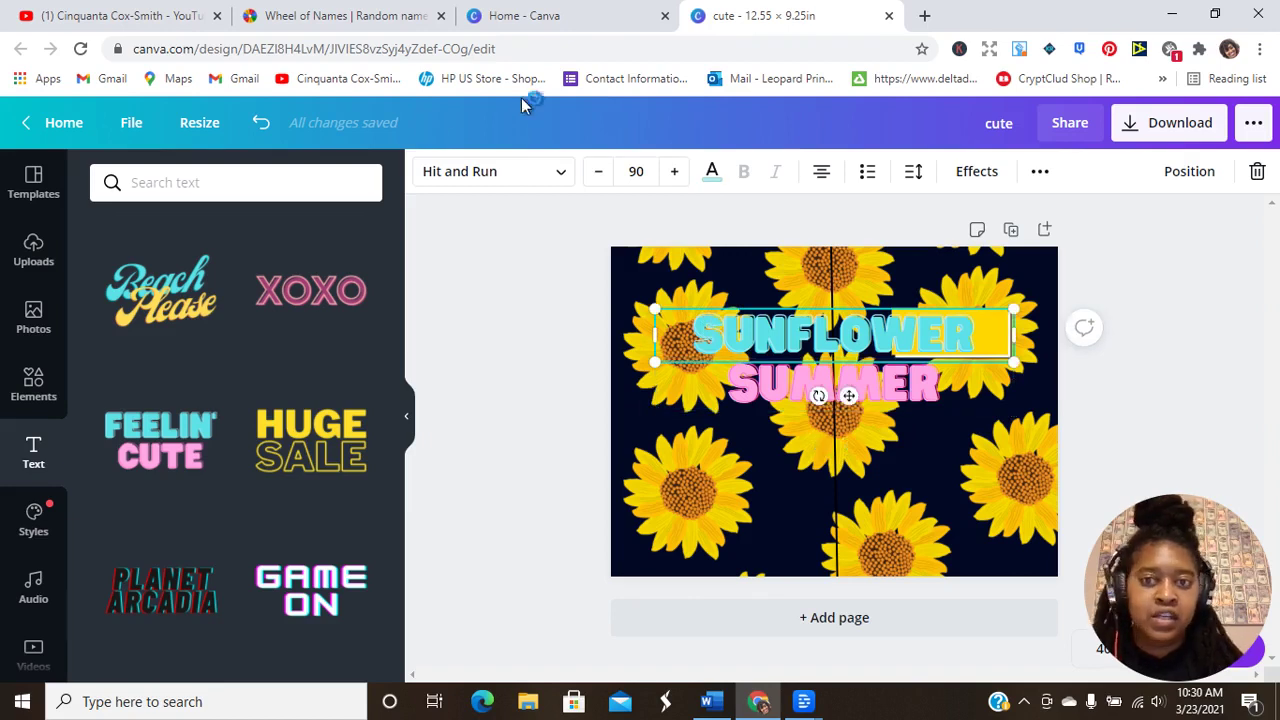
pyautogui.click(258, 124)
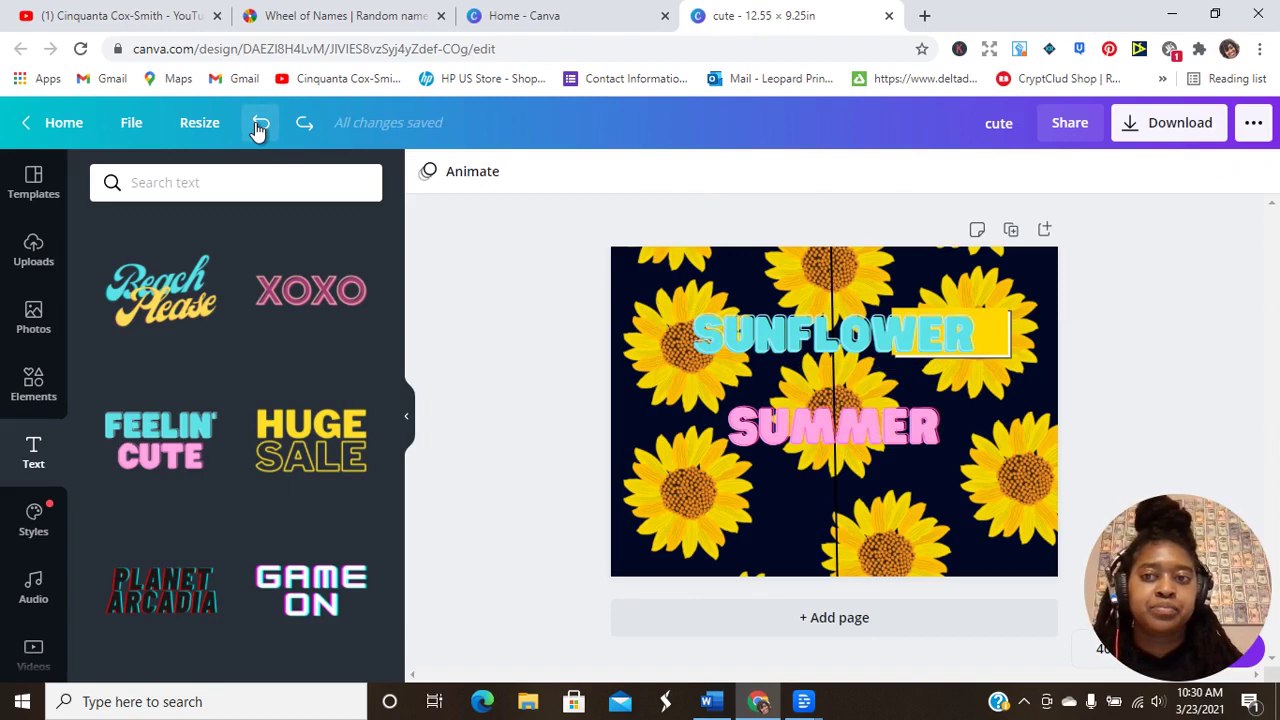
pyautogui.click(263, 128)
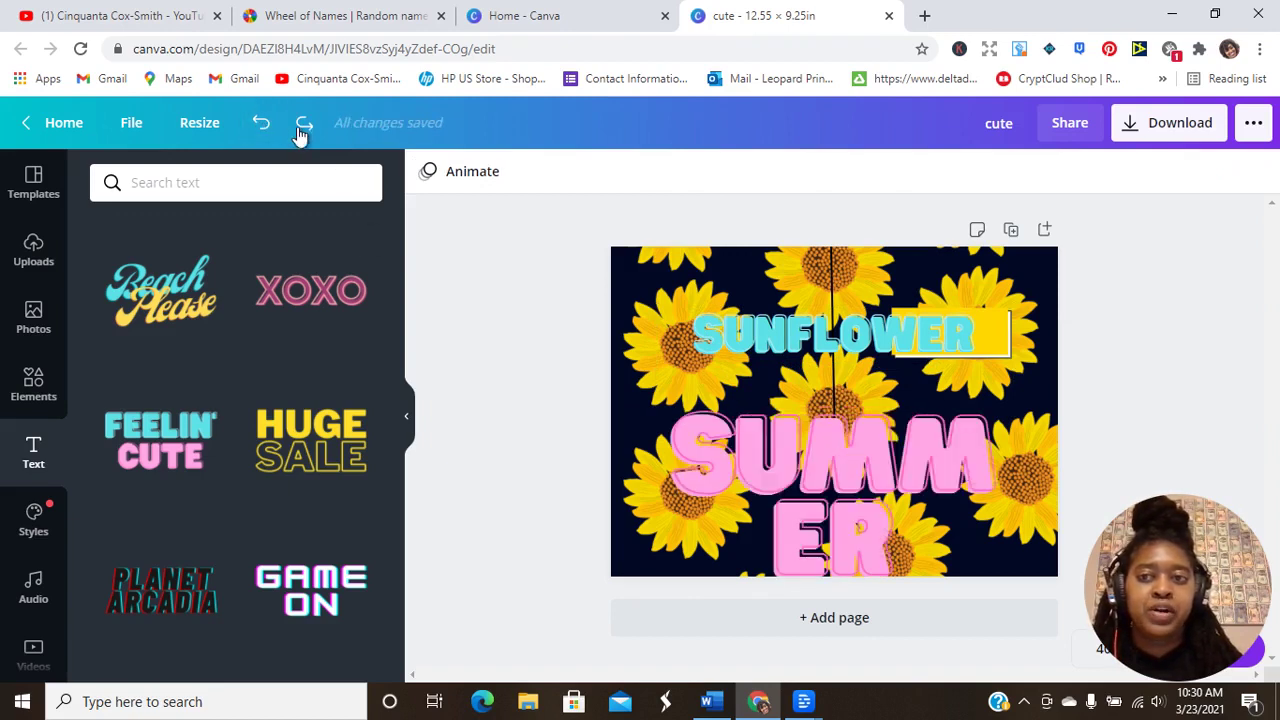
pyautogui.click(306, 128)
pyautogui.click(846, 380)
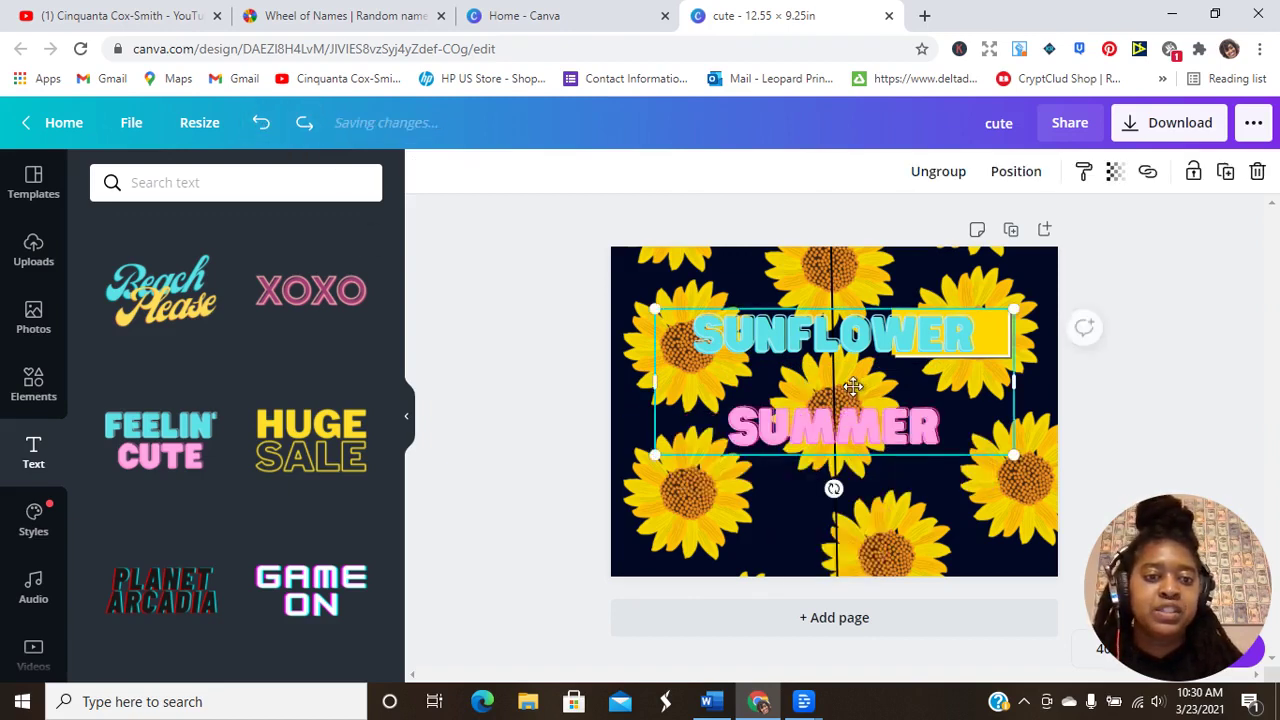
pyautogui.moveTo(846, 380); pyautogui.dragTo(917, 388)
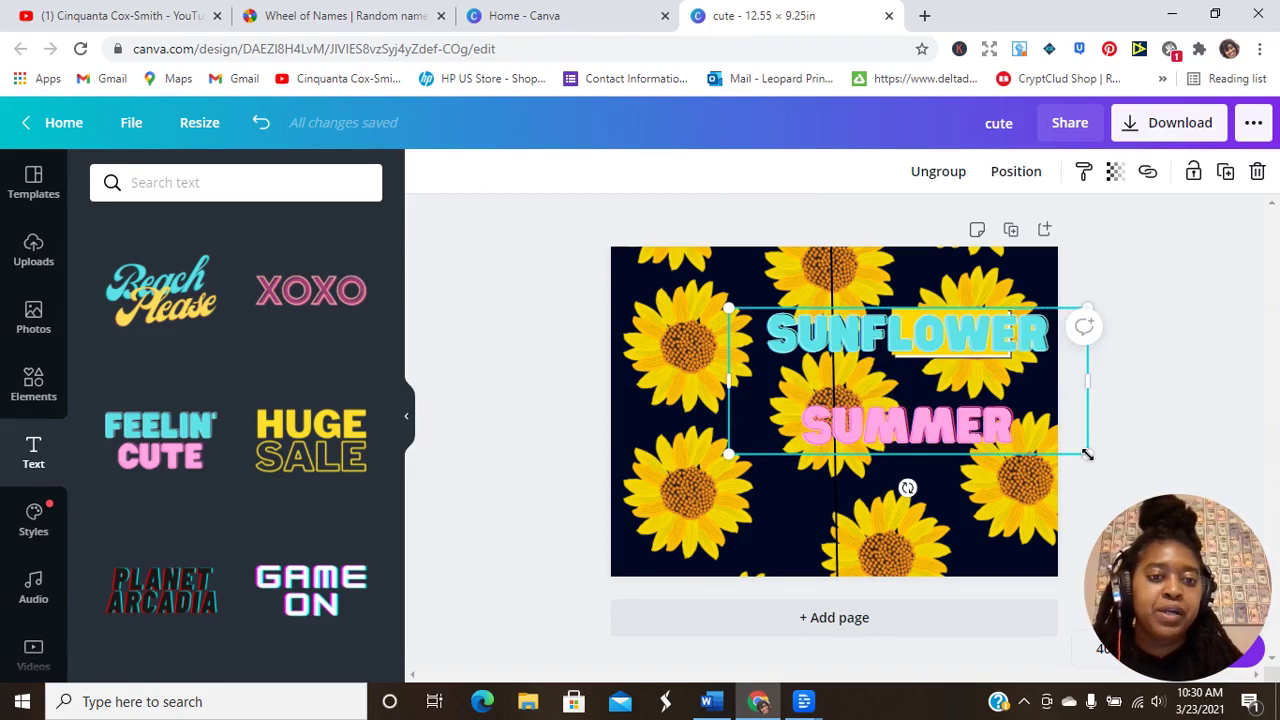
# Shrink the SUNFLOWER SUMMER group to about 21.3 so it sits on the yellow label
pyautogui.moveTo(1088, 456)
pyautogui.mouseDown()
pyautogui.moveTo(886, 372)
pyautogui.moveTo(970, 366)
pyautogui.mouseUp()
pyautogui.click(913, 171)
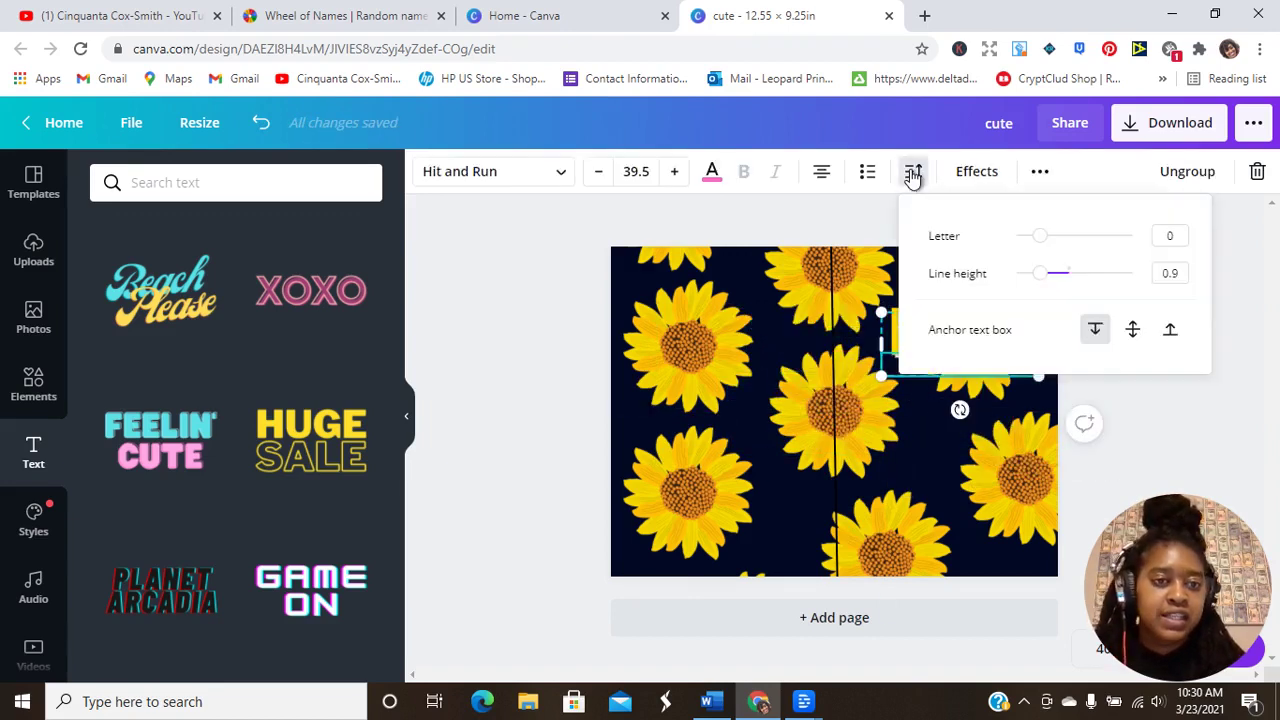
pyautogui.press('Escape')
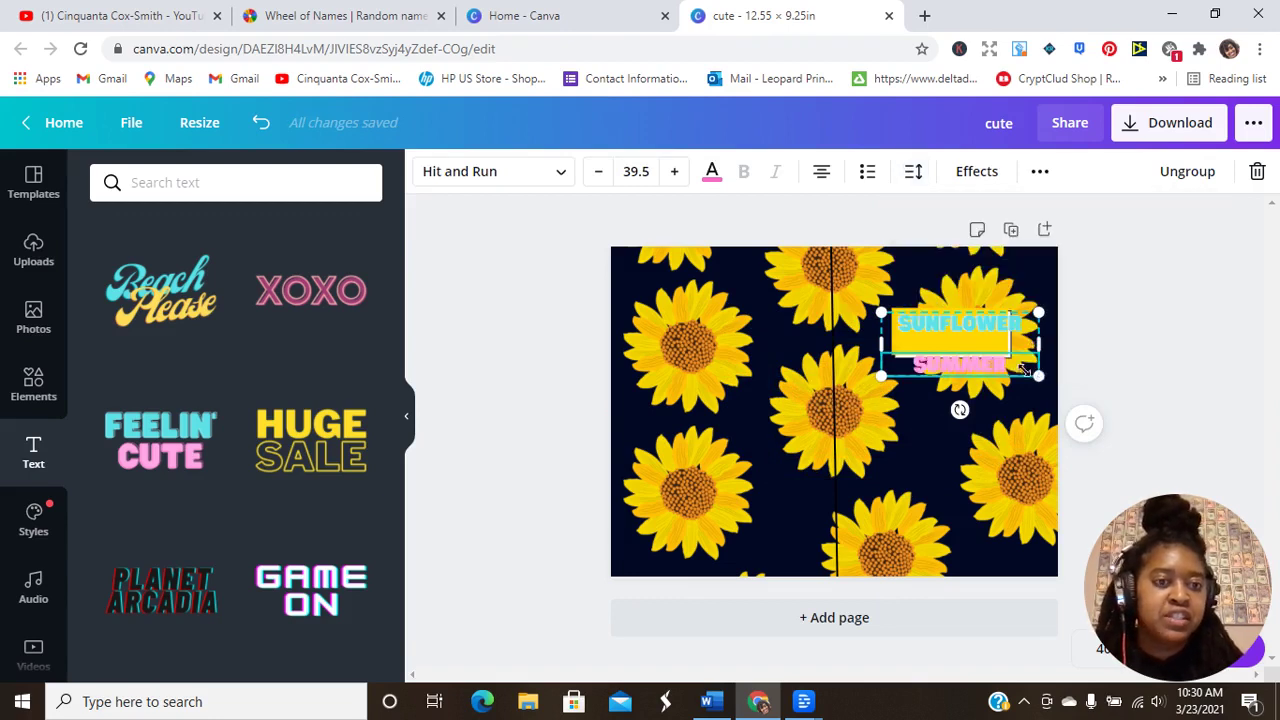
pyautogui.moveTo(1022, 368)
pyautogui.mouseDown()
pyautogui.moveTo(942, 342)
pyautogui.moveTo(968, 342)
pyautogui.mouseUp()
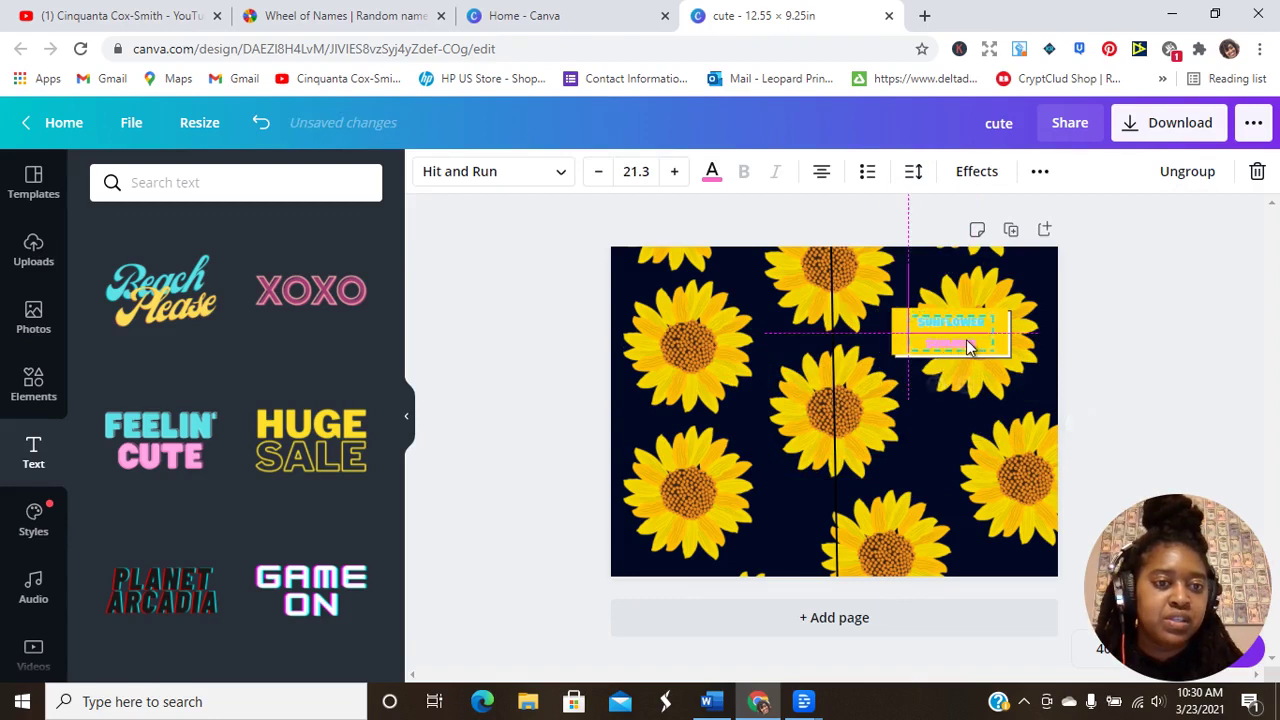
# Select the SUNFLOWER word and change its text colour to navy
pyautogui.click(1187, 171)
pyautogui.click(1078, 362)
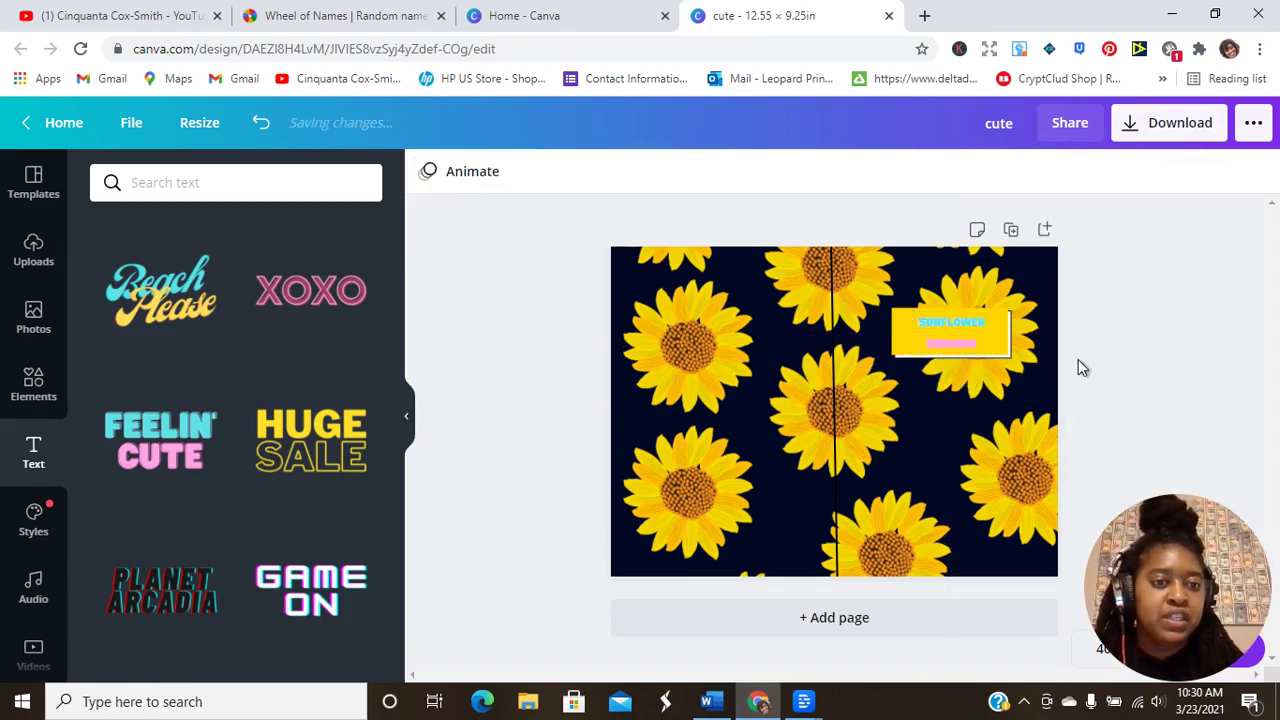
pyautogui.click(965, 330)
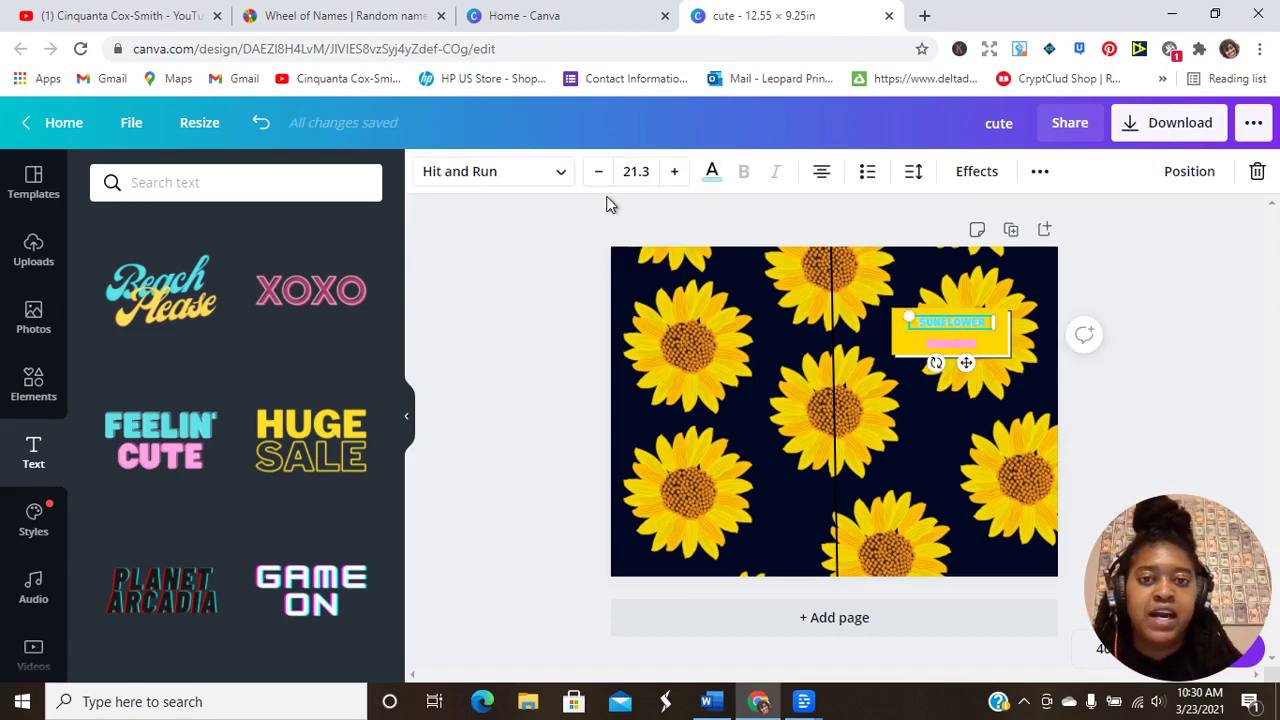
pyautogui.click(713, 177)
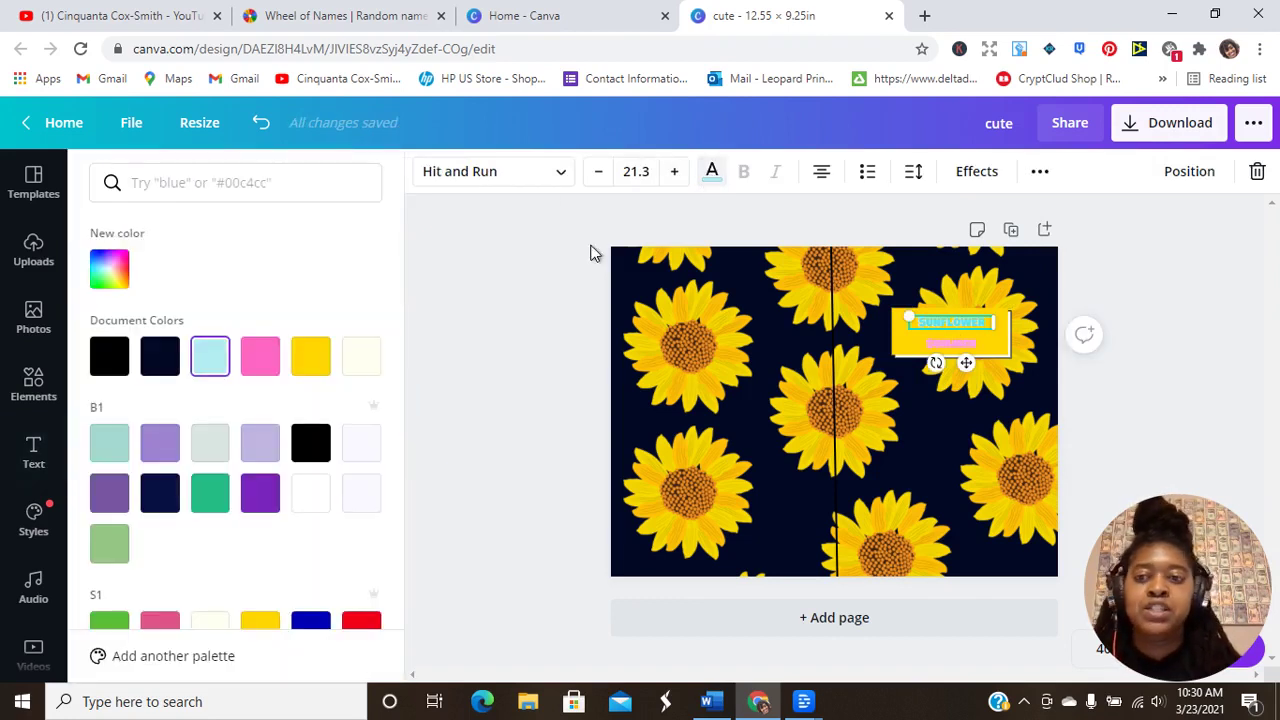
pyautogui.click(168, 355)
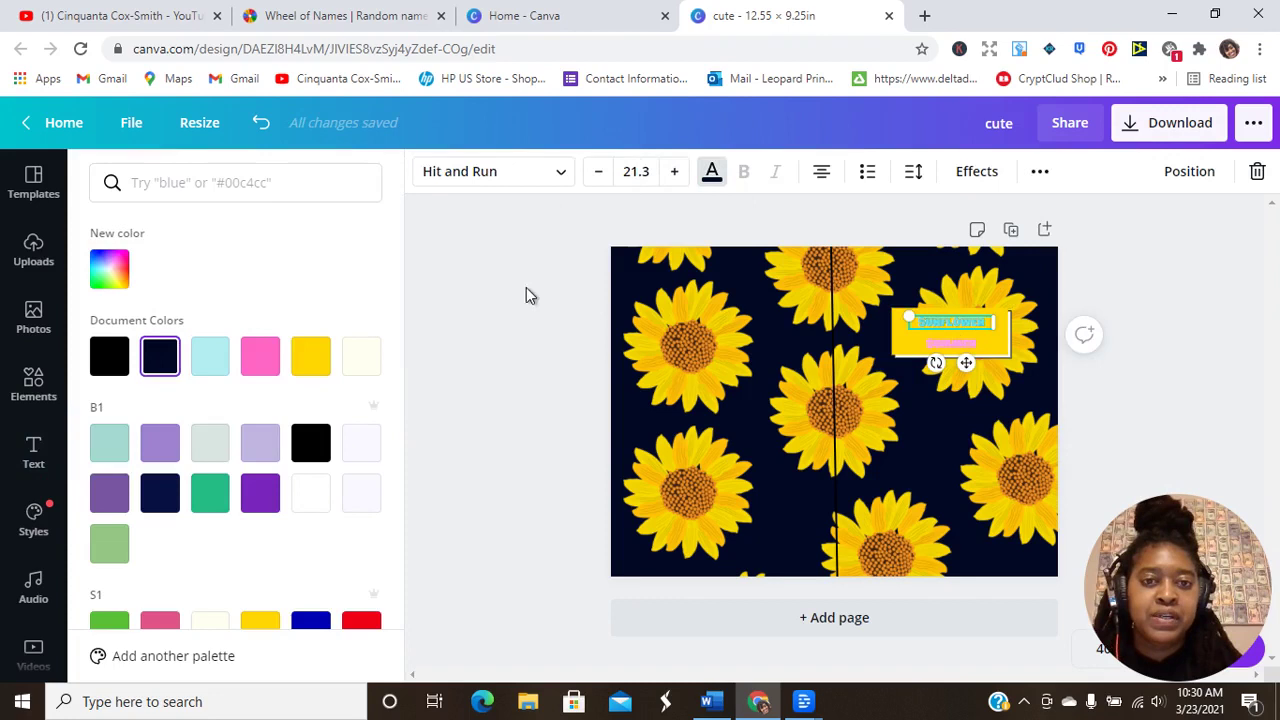
# Set the Splice effect colour to black, then try yellow text and undo it
pyautogui.click(985, 176)
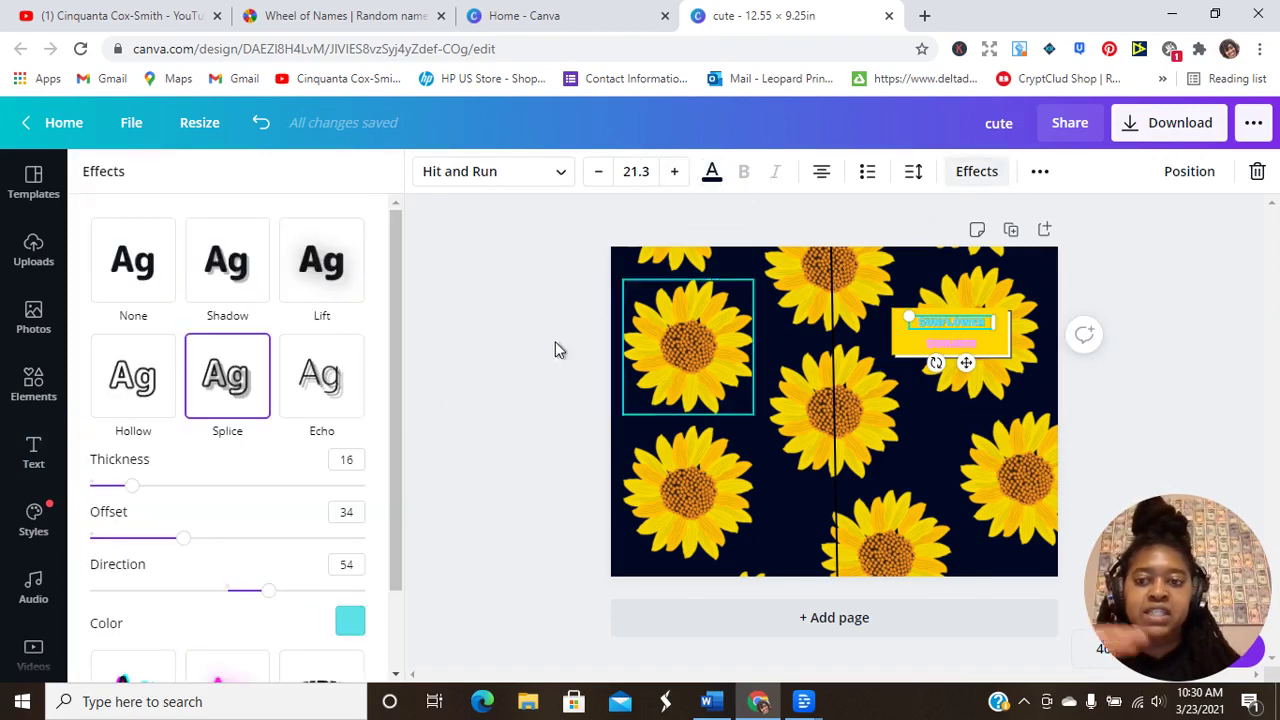
pyautogui.click(350, 621)
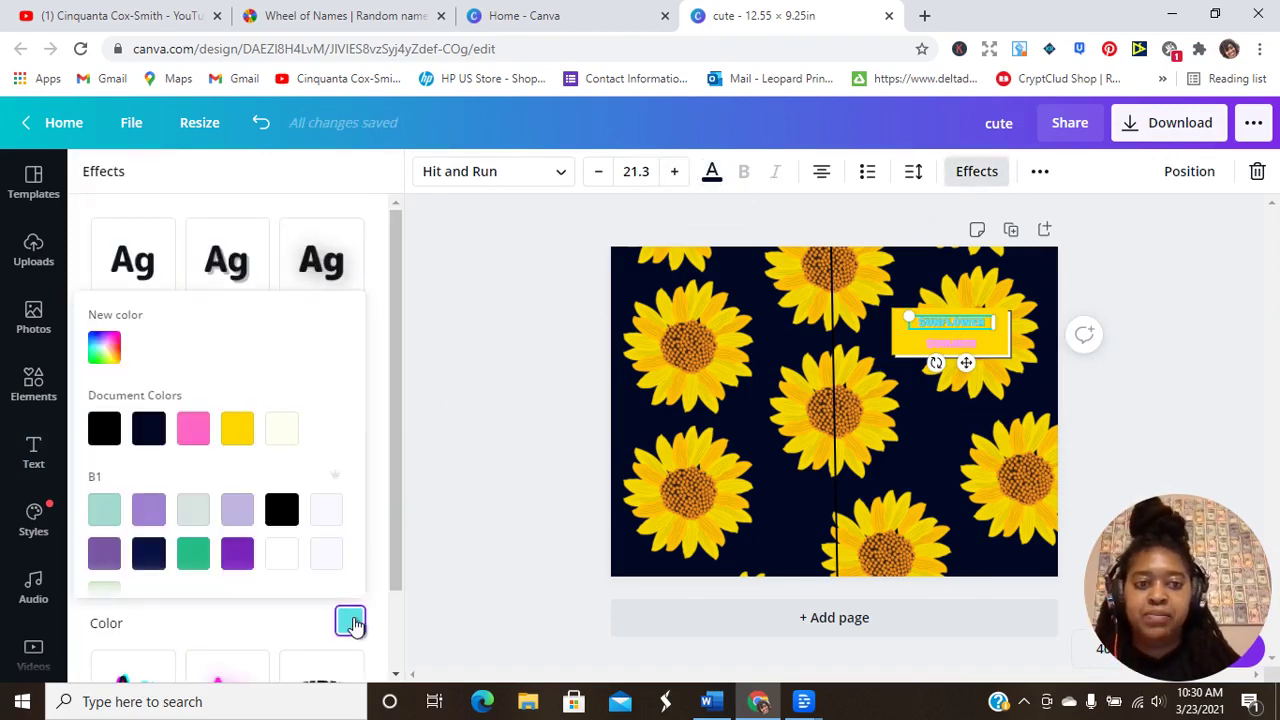
pyautogui.click(100, 438)
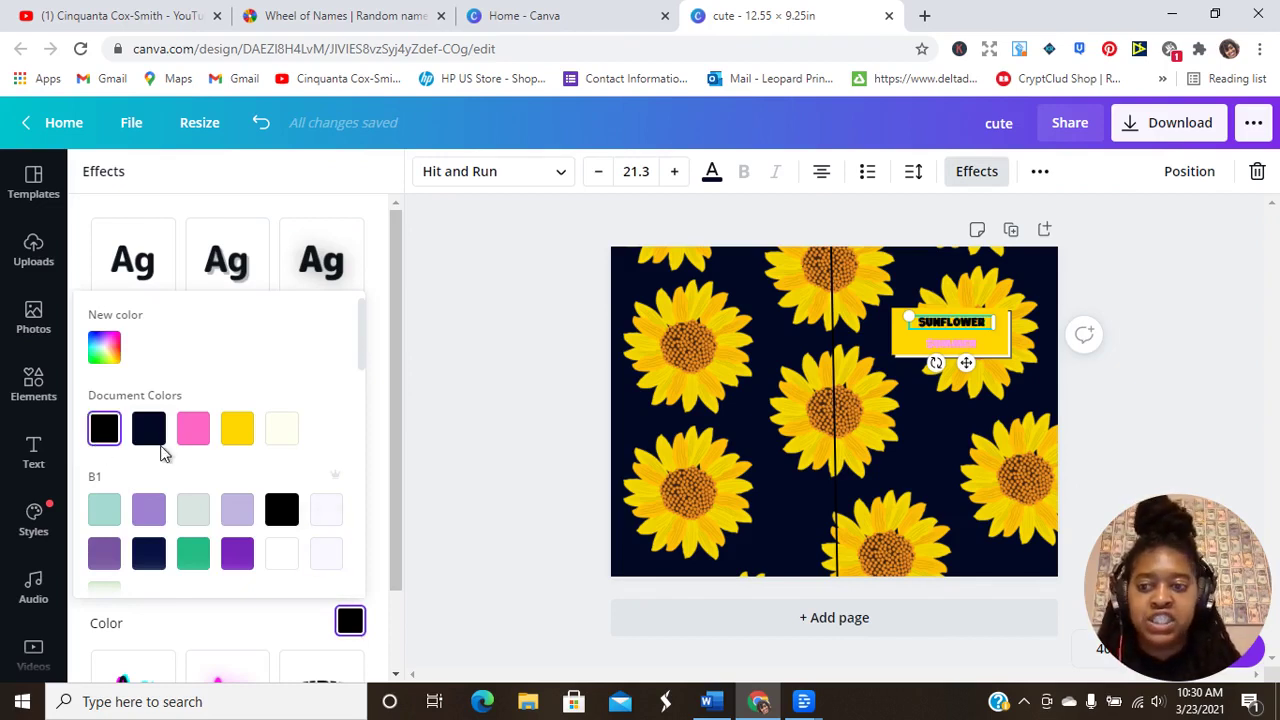
pyautogui.click(160, 548)
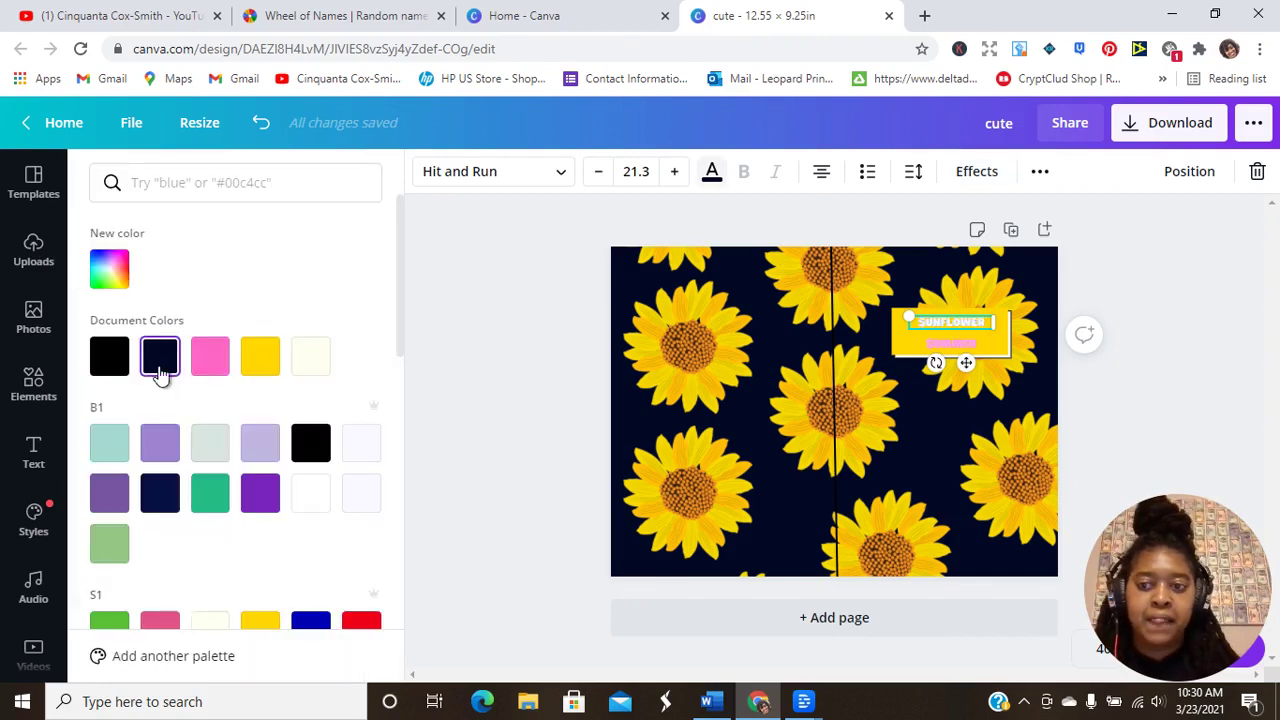
pyautogui.click(258, 363)
pyautogui.hotkey('ctrl', 'z')
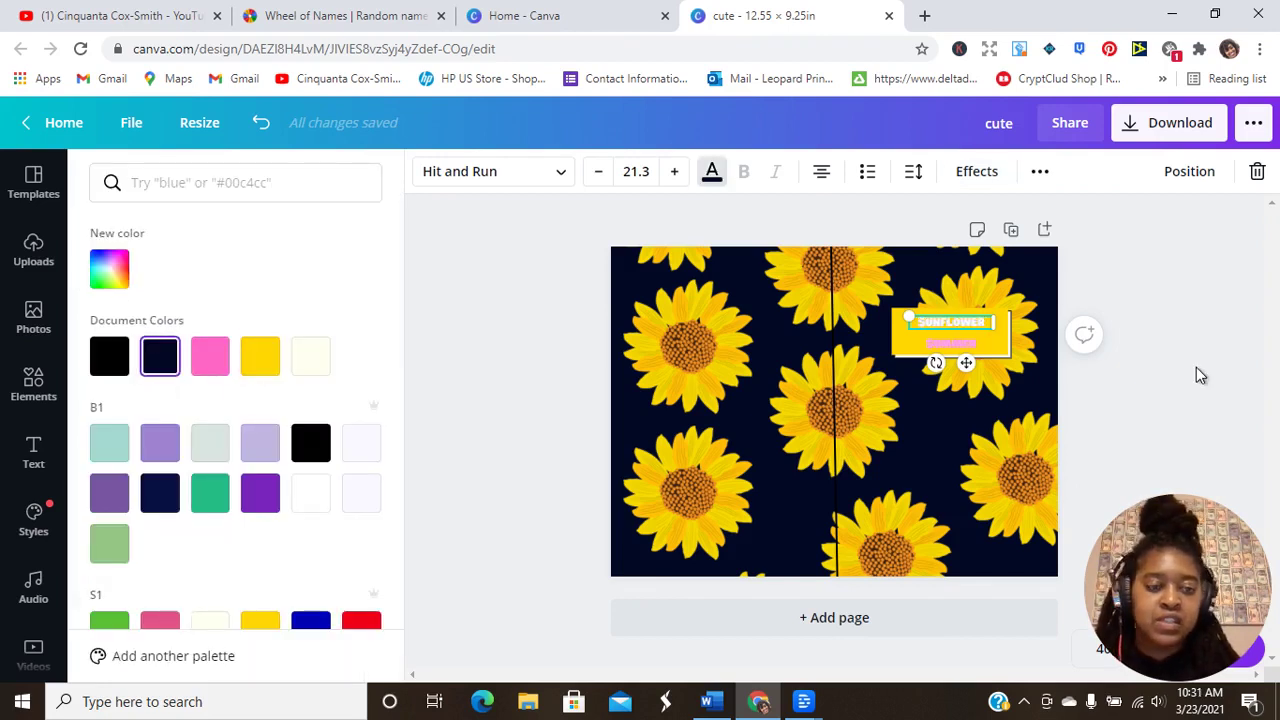
pyautogui.click(990, 350)
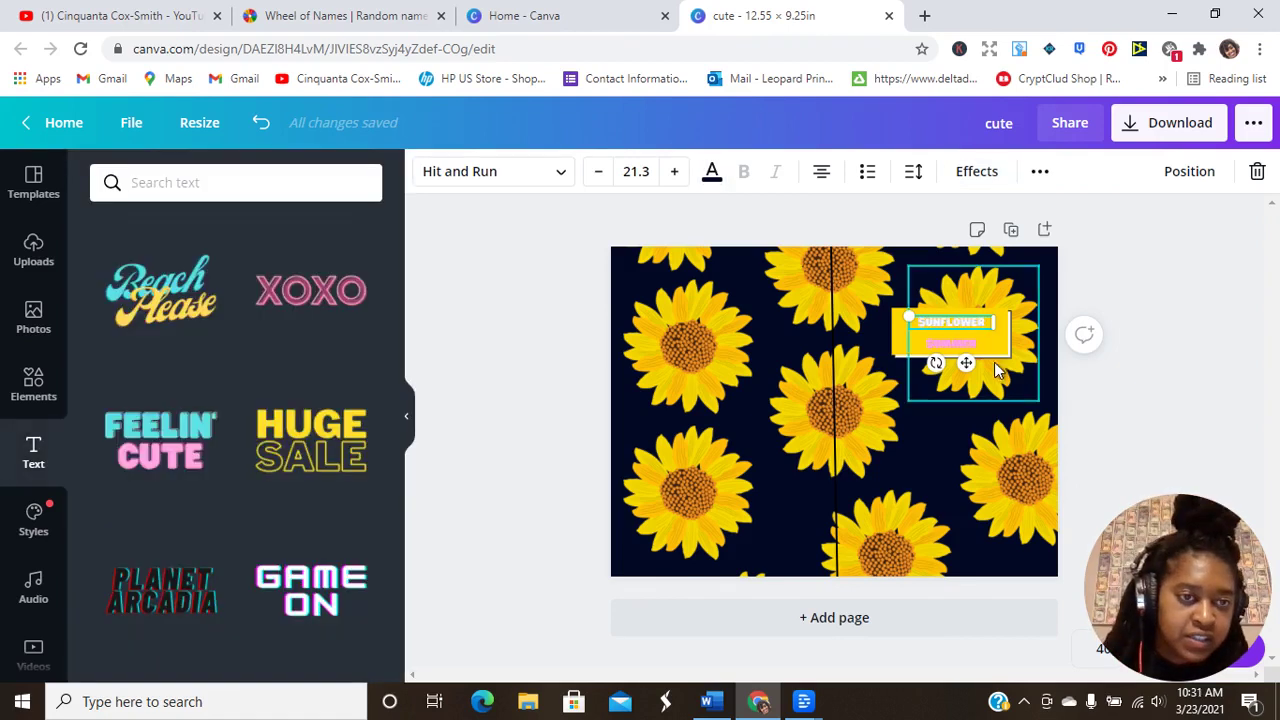
# Change the SUMMER text colour to navy
pyautogui.click(939, 348)
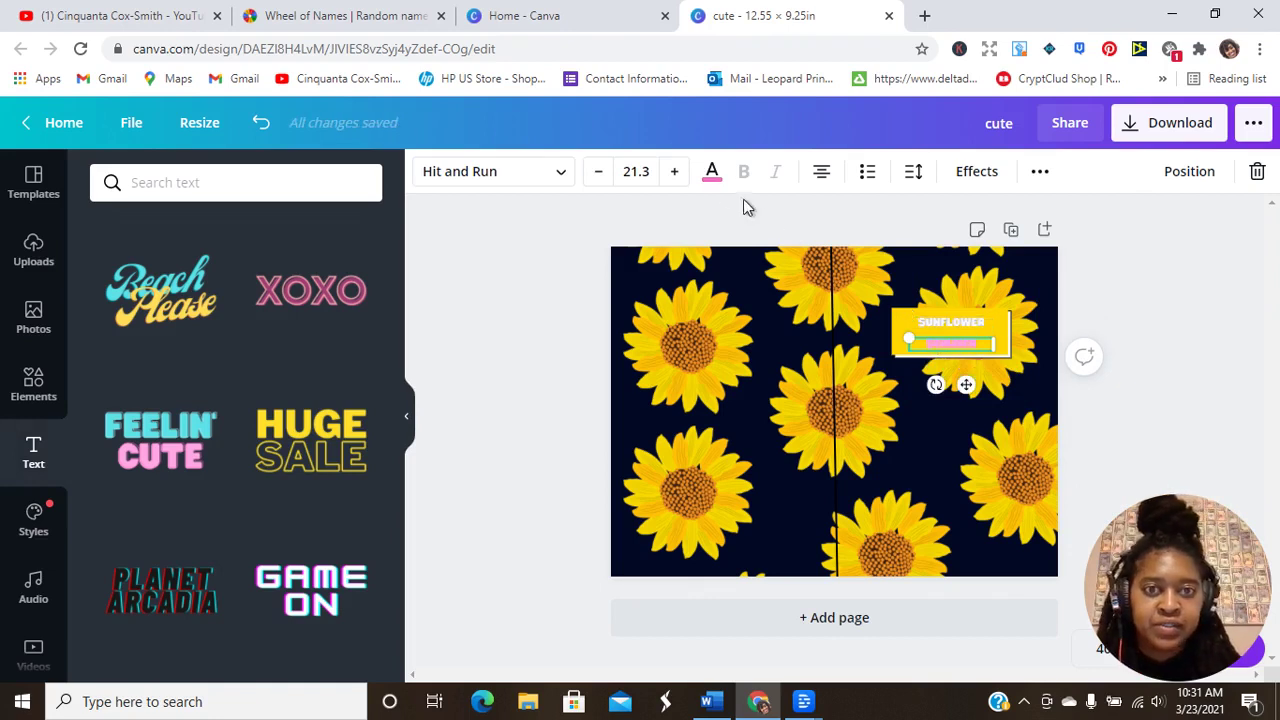
pyautogui.click(714, 178)
pyautogui.click(168, 372)
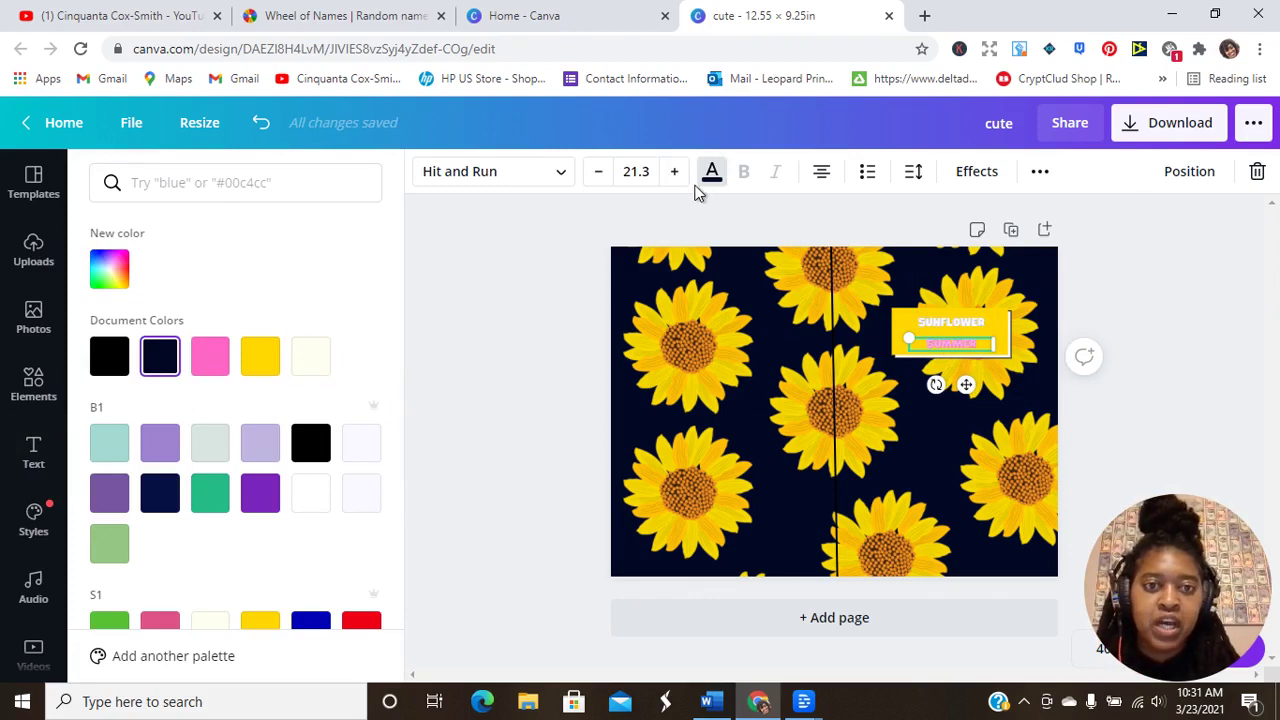
# Give SUNFLOWER a navy Splice effect and cream text colour
pyautogui.click(940, 323)
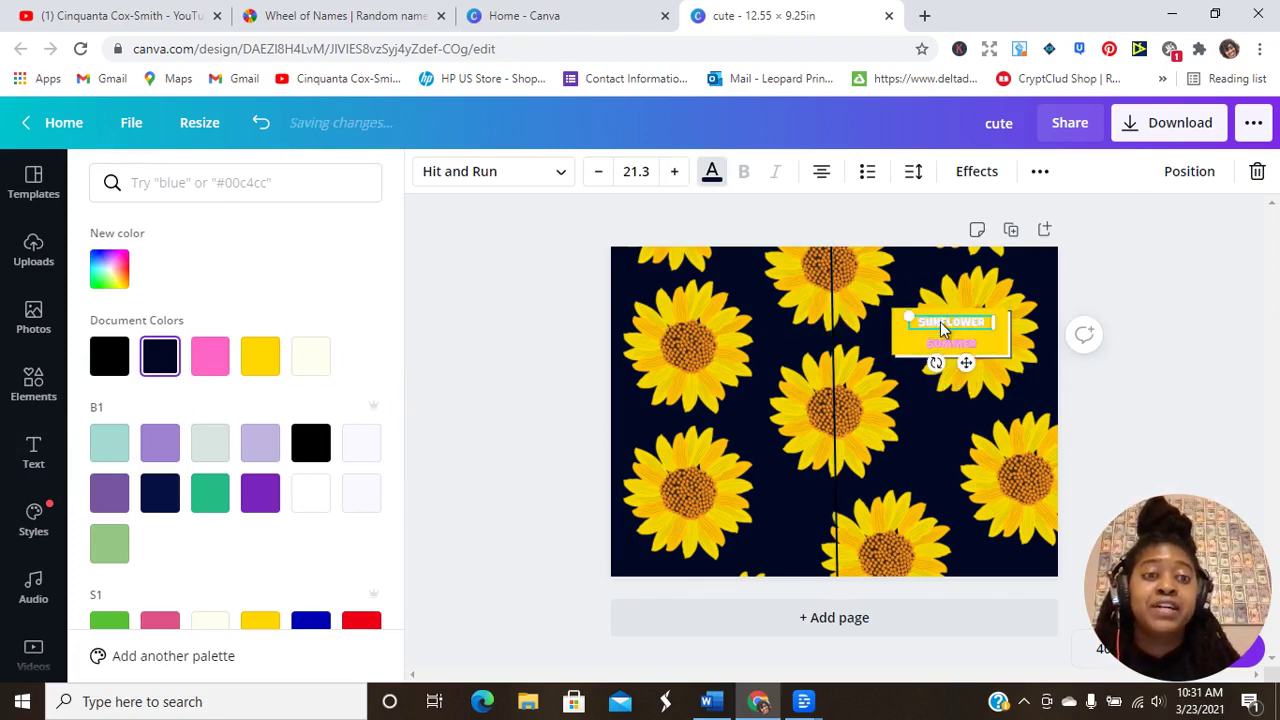
pyautogui.click(978, 172)
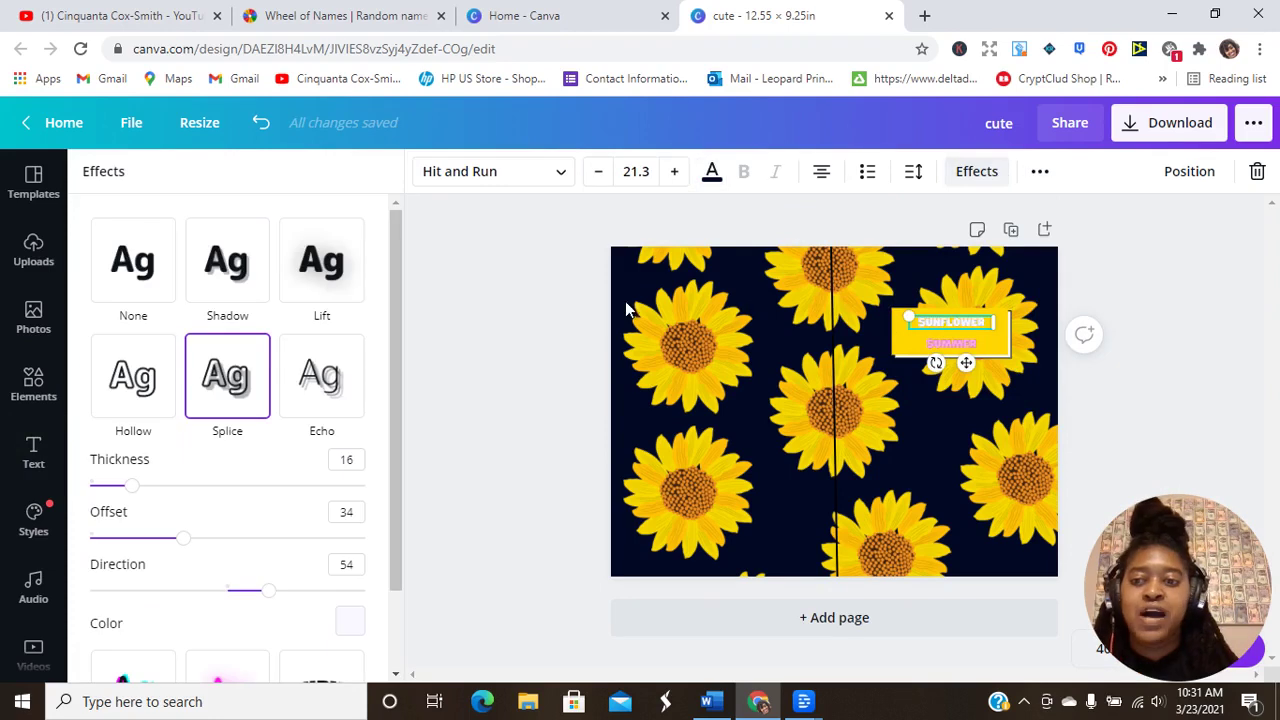
pyautogui.click(350, 621)
pyautogui.click(148, 428)
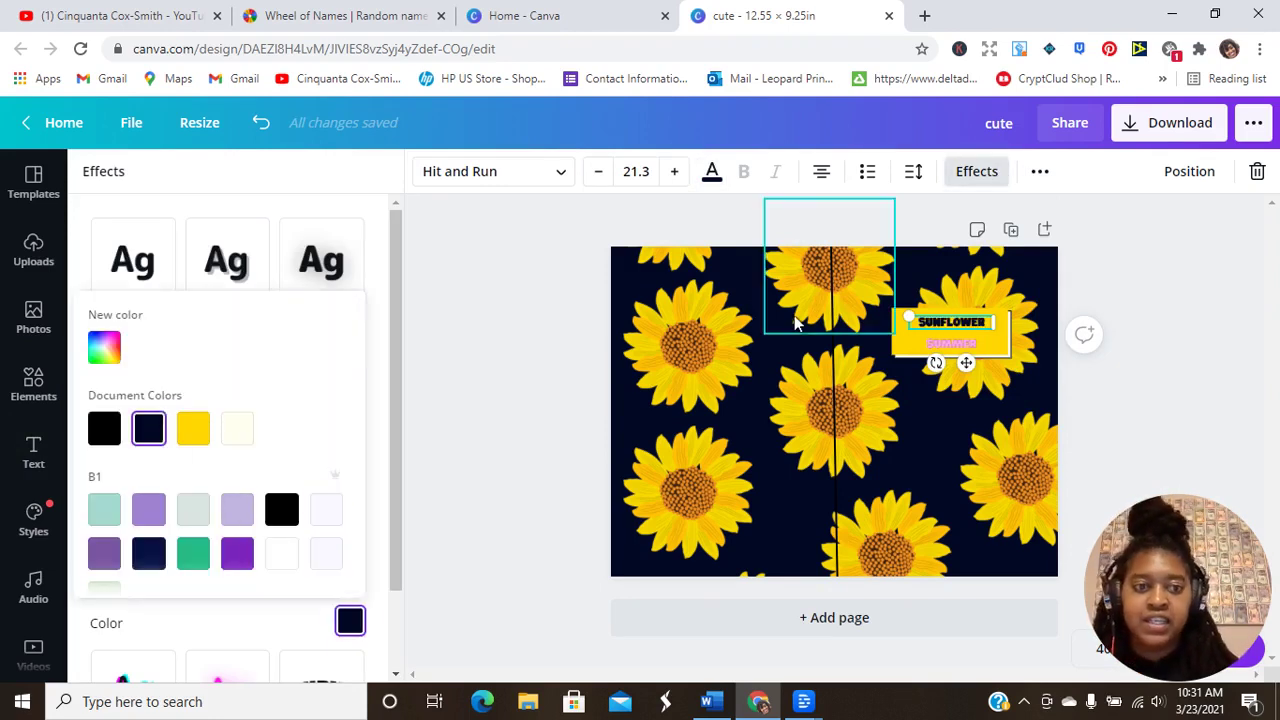
pyautogui.click(714, 178)
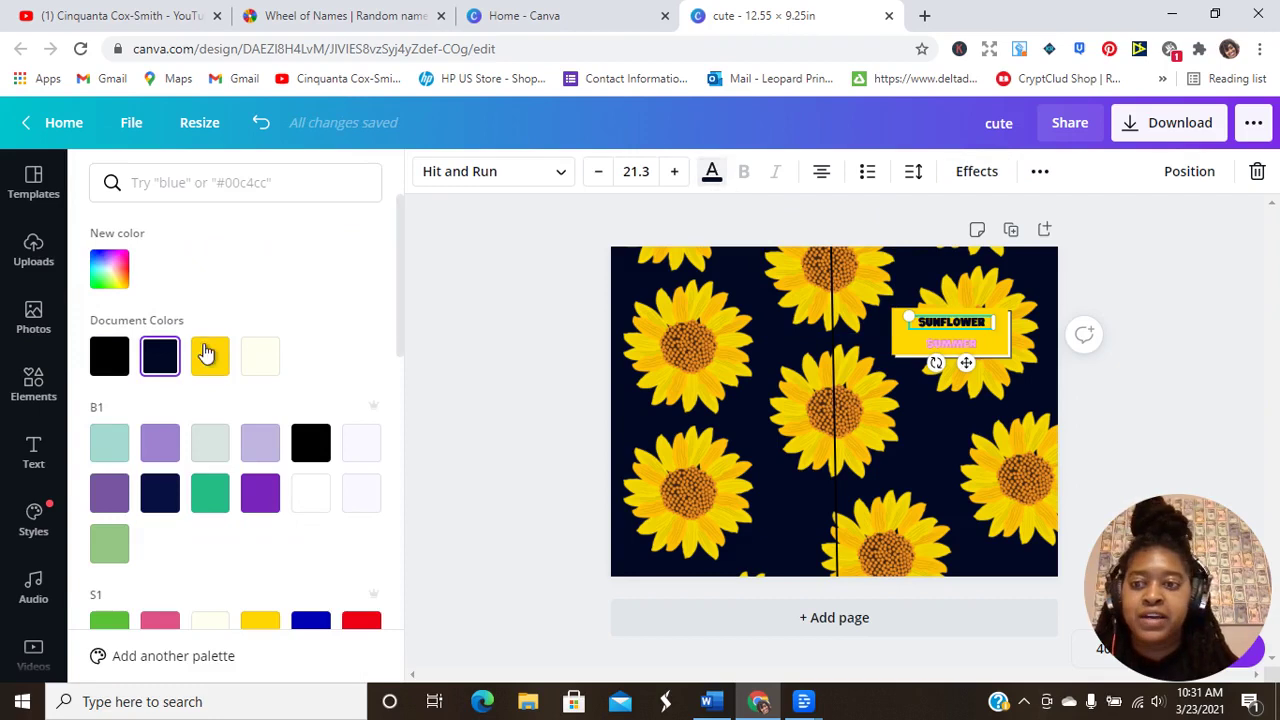
pyautogui.click(260, 356)
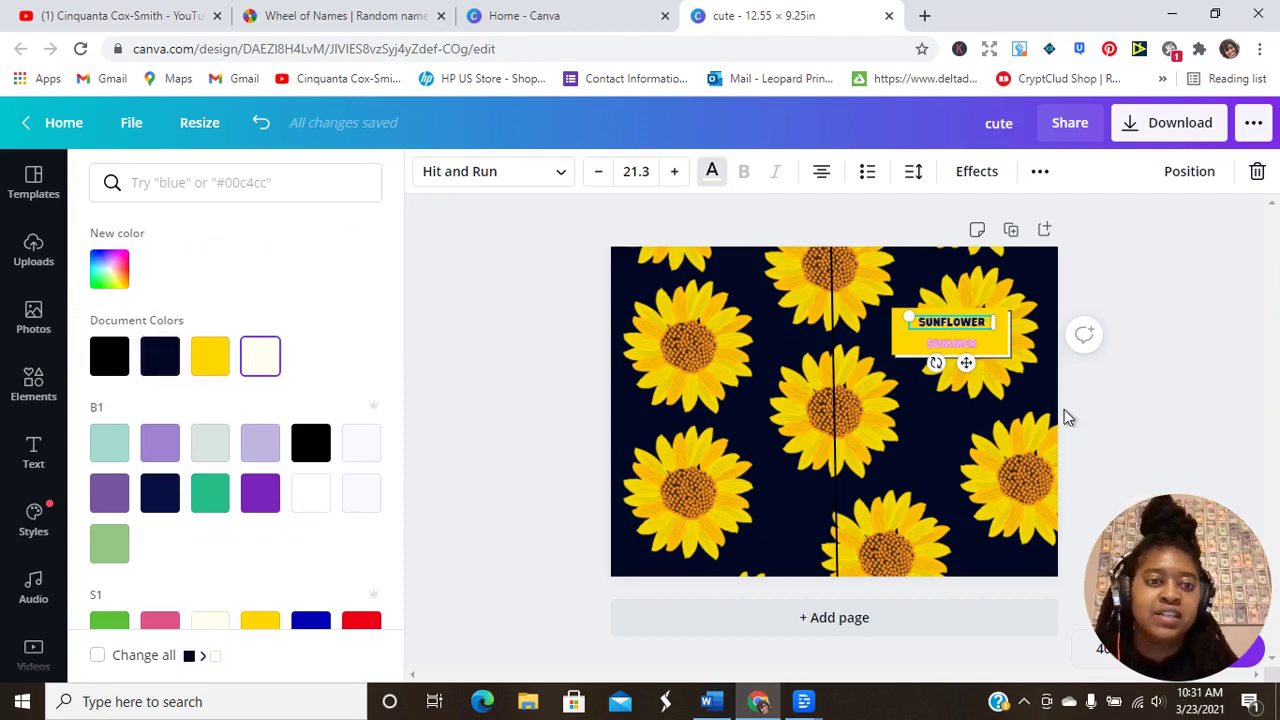
pyautogui.click(1180, 329)
# Make SUMMER match SUNFLOWER: cream text with a navy Splice effect
pyautogui.click(955, 344)
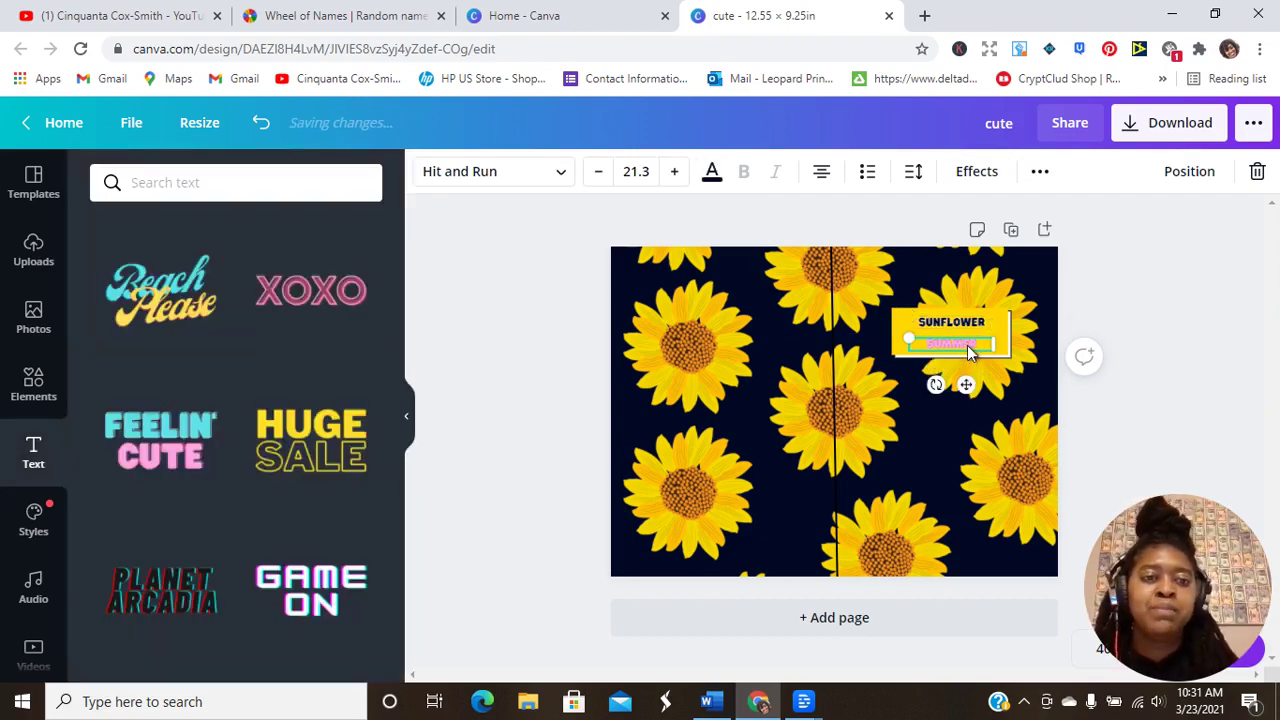
pyautogui.click(712, 174)
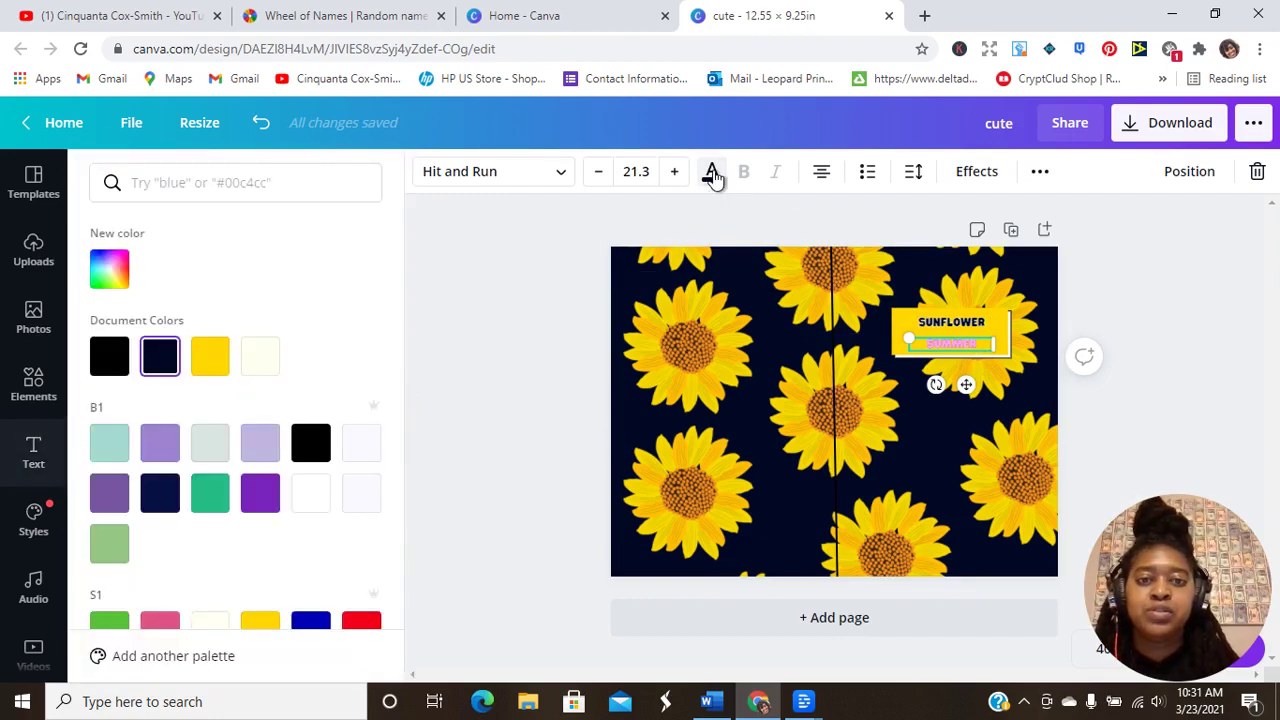
pyautogui.click(260, 356)
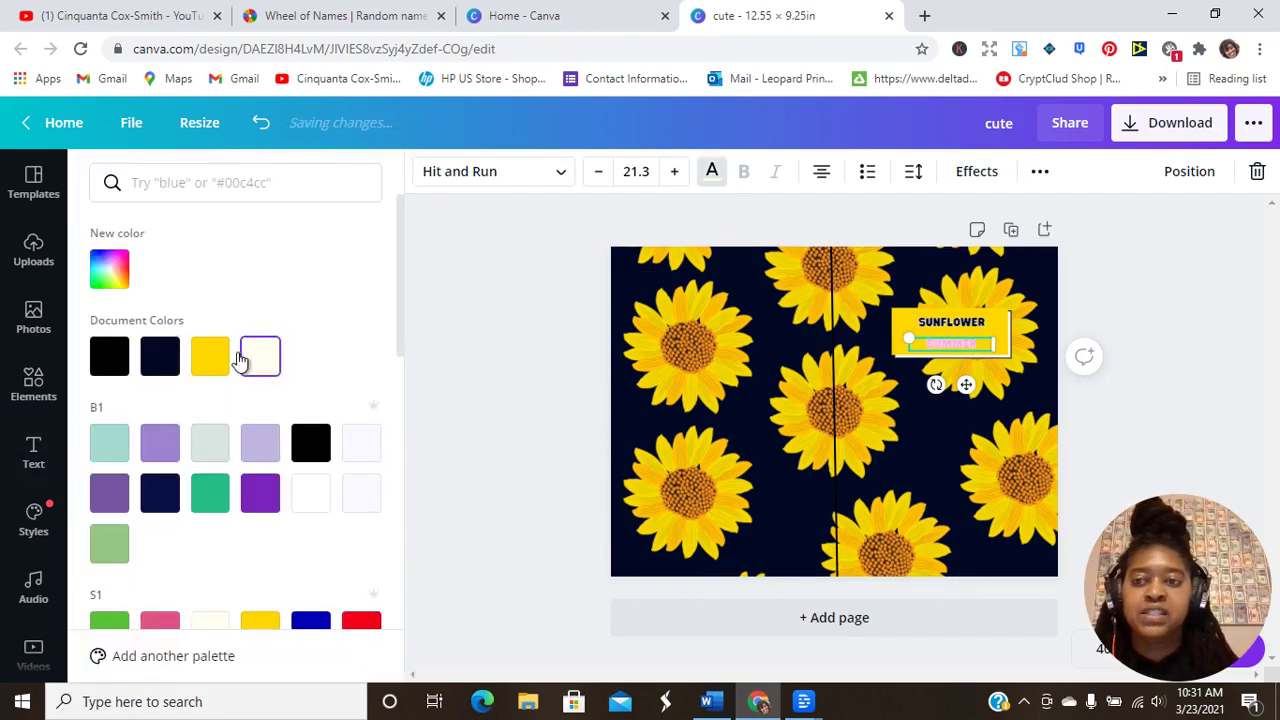
pyautogui.click(960, 171)
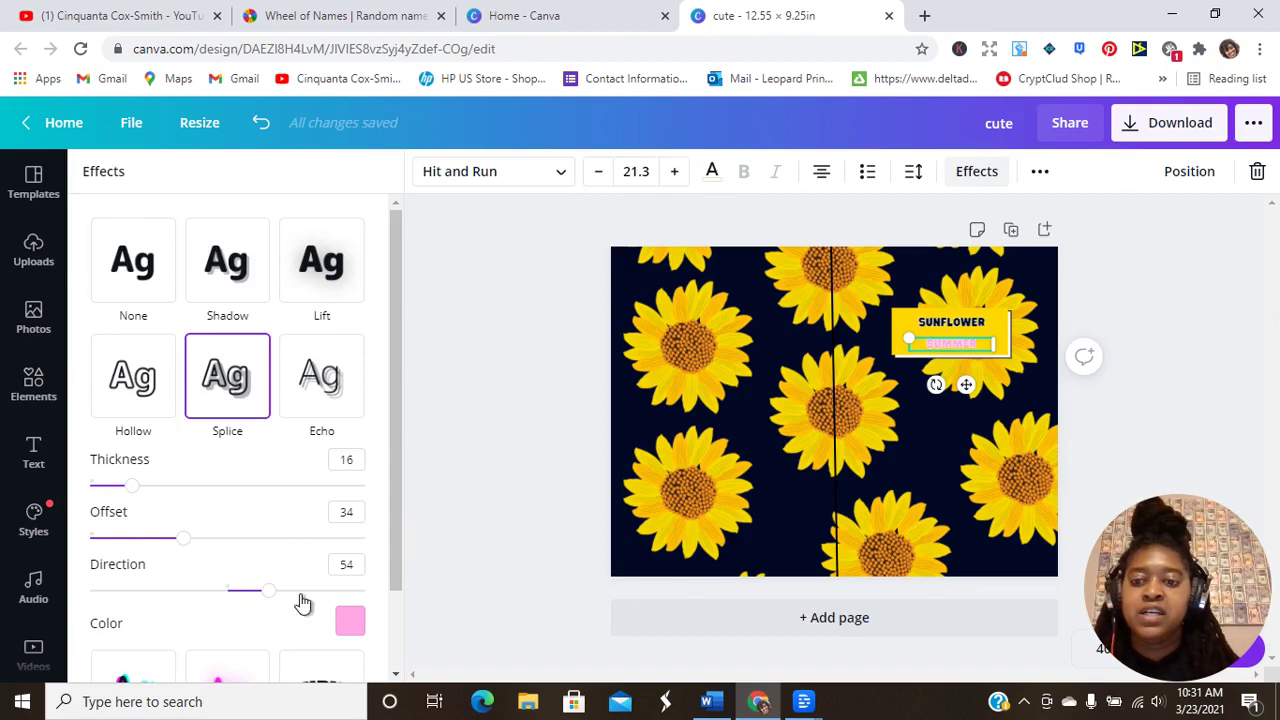
pyautogui.click(345, 624)
pyautogui.click(148, 428)
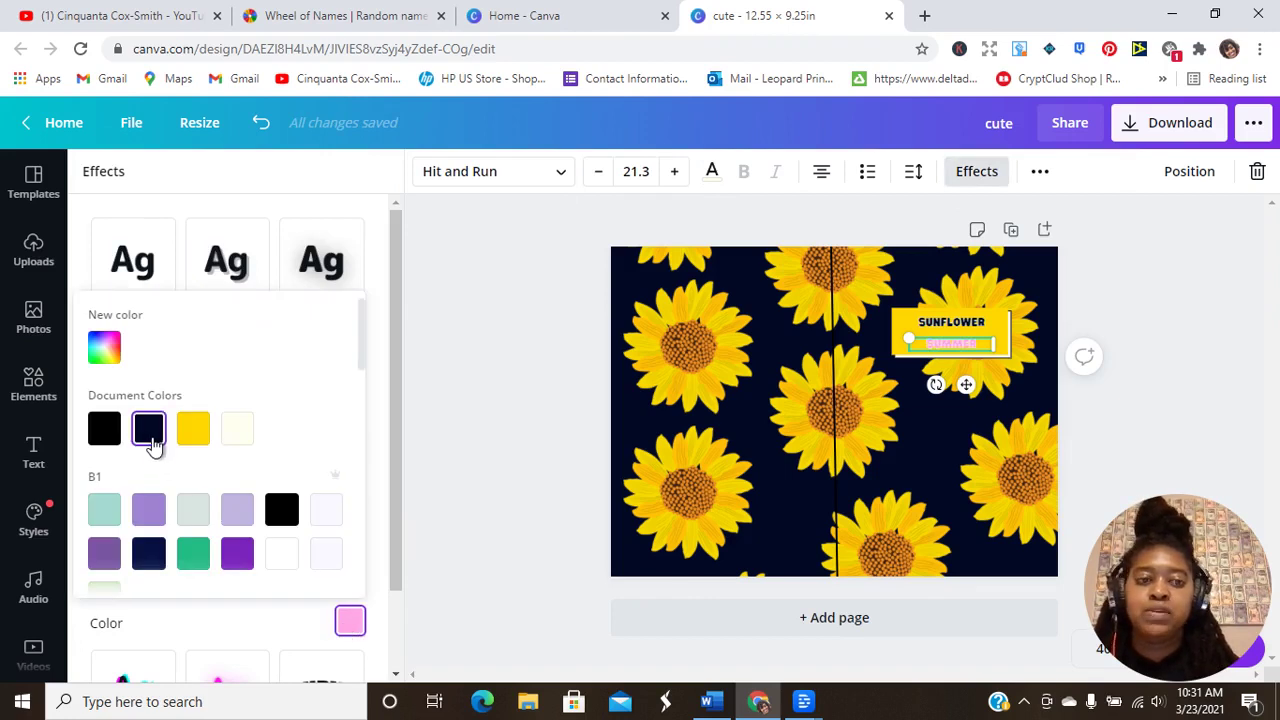
pyautogui.click(966, 372)
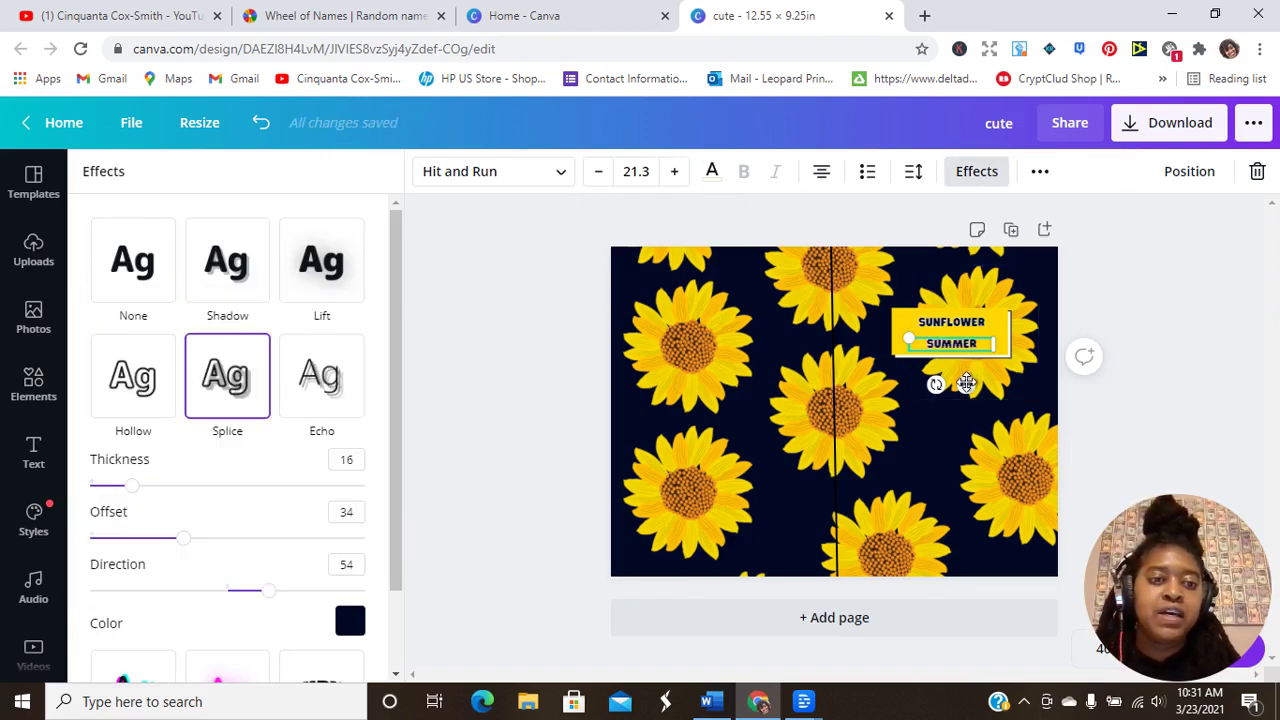
pyautogui.click(1163, 309)
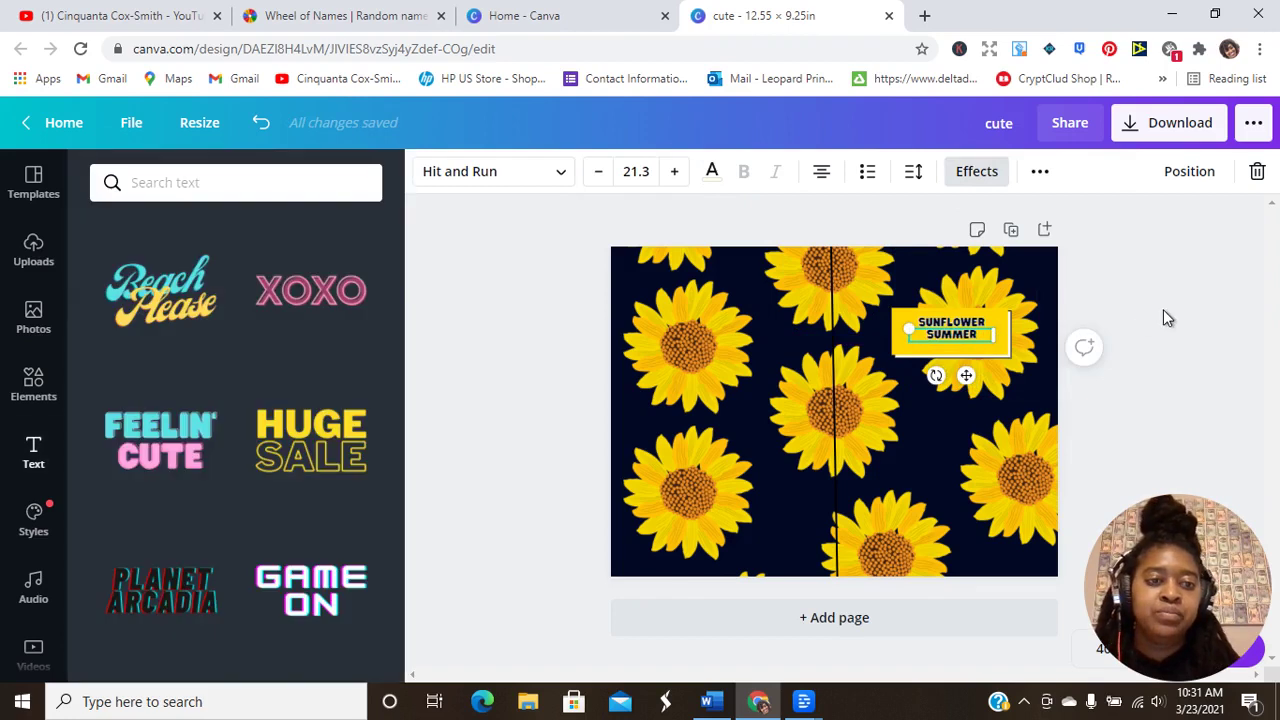
pyautogui.click(1176, 275)
# Pull the yellow label out, lock it, and group it with its text
pyautogui.moveTo(902, 346)
pyautogui.mouseDown()
pyautogui.moveTo(900, 415)
pyautogui.moveTo(906, 338)
pyautogui.mouseUp()
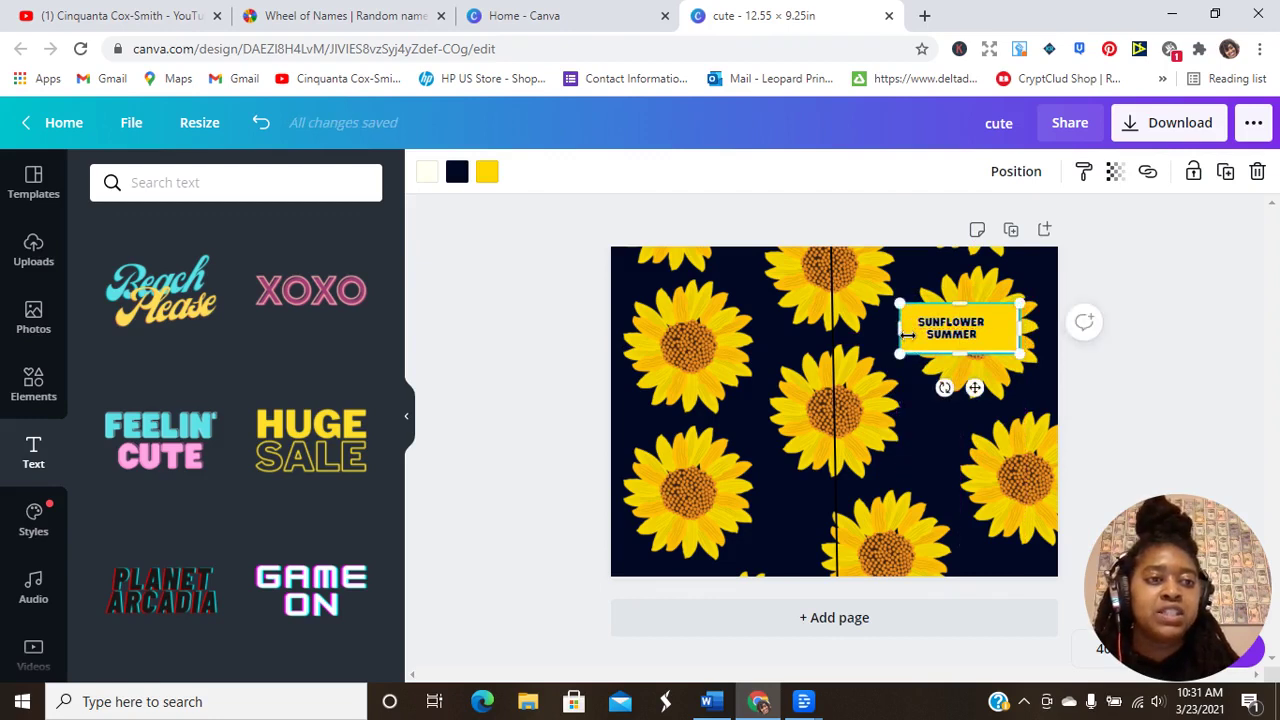
pyautogui.click(1192, 172)
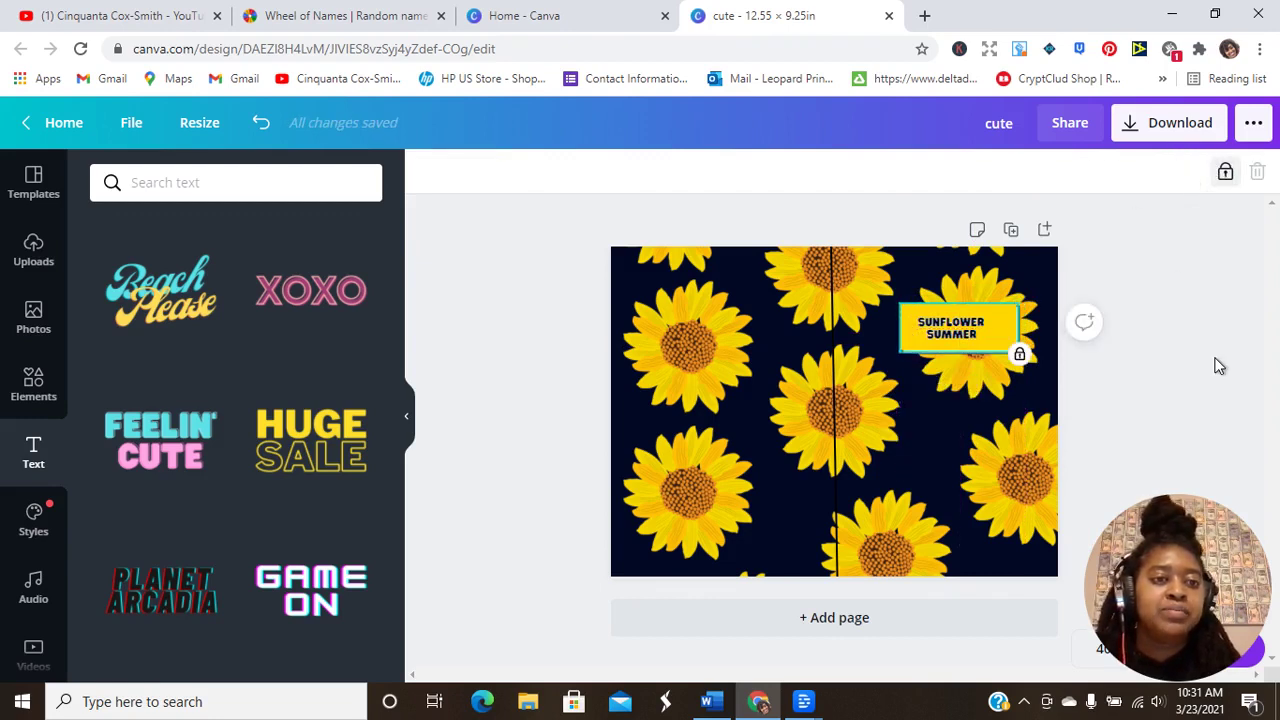
pyautogui.click(1063, 366)
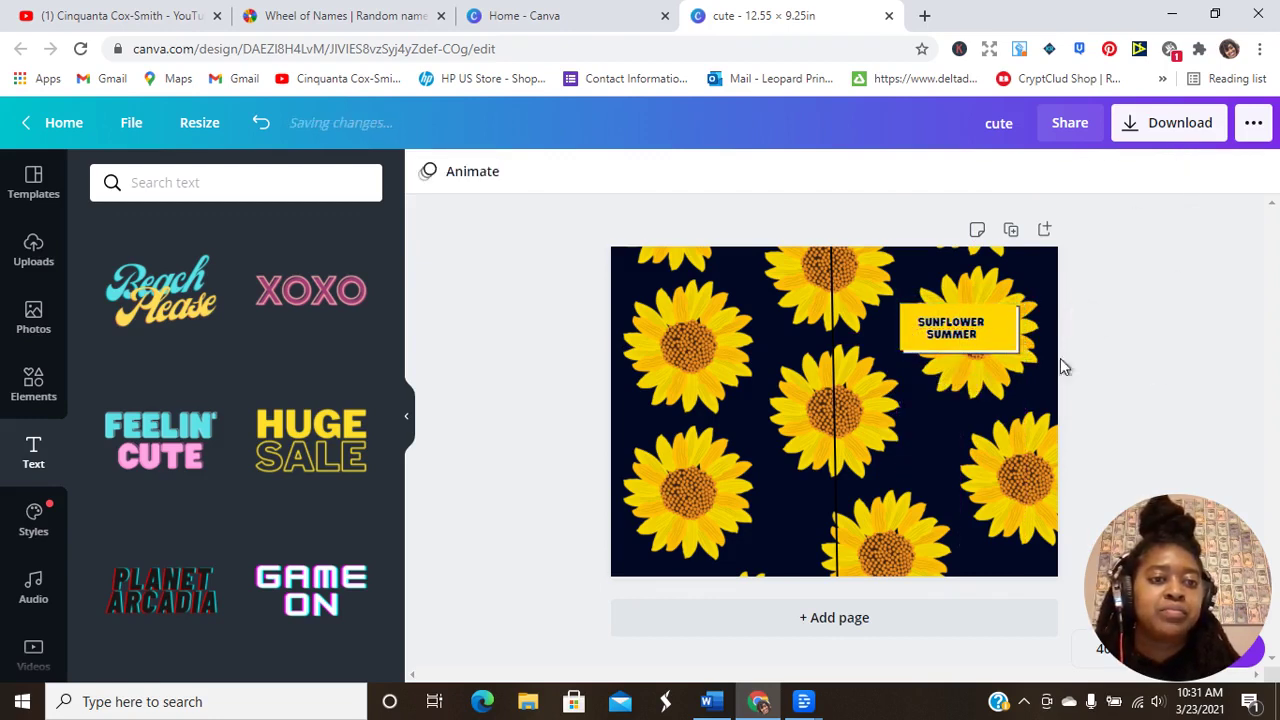
pyautogui.click(977, 338)
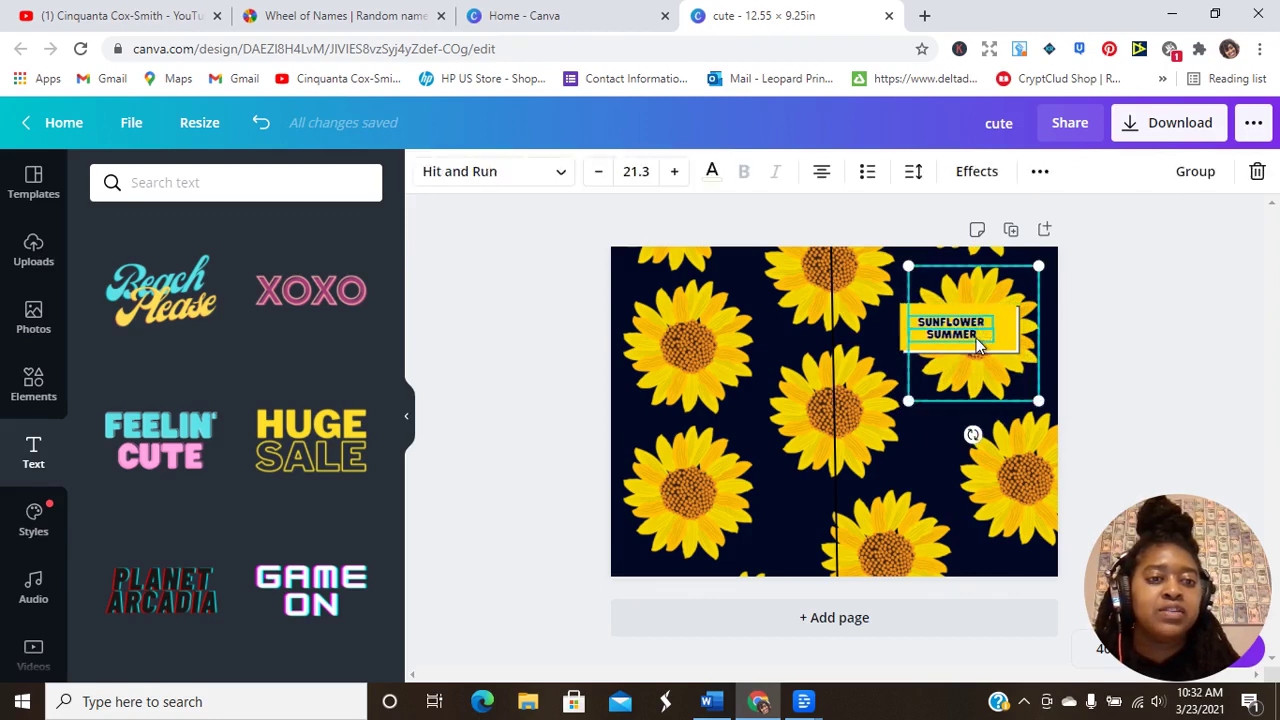
pyautogui.click(1197, 174)
# Place the label over the top-right sunflower, ungroup, and send the sunflower behind it
pyautogui.moveTo(943, 327); pyautogui.dragTo(955, 325)
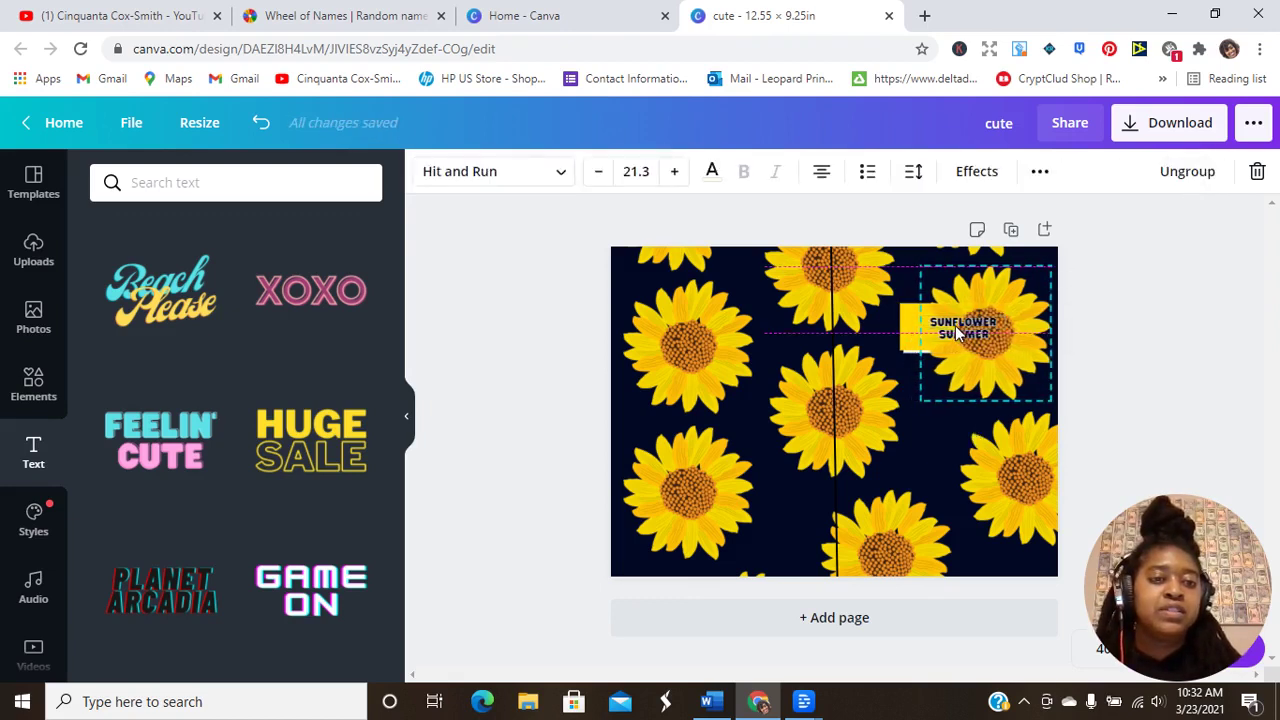
pyautogui.moveTo(955, 325); pyautogui.dragTo(955, 325)
pyautogui.click(1185, 172)
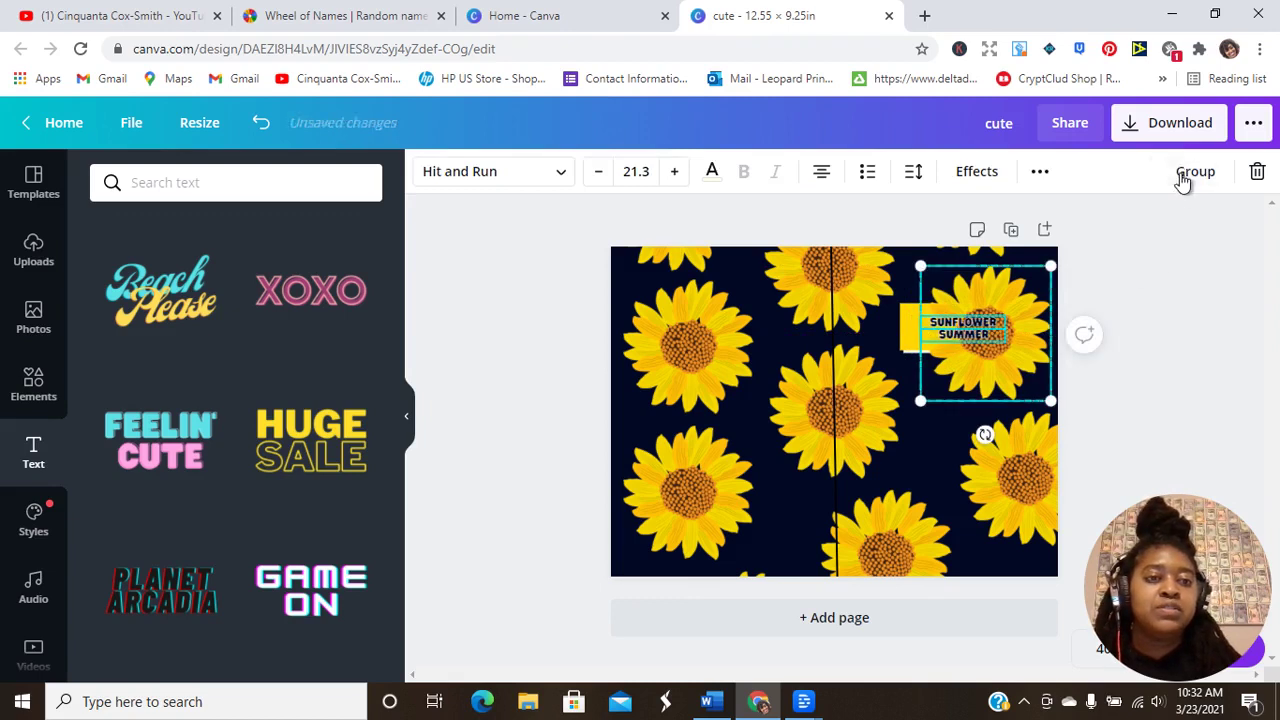
pyautogui.click(1179, 312)
pyautogui.click(1044, 333)
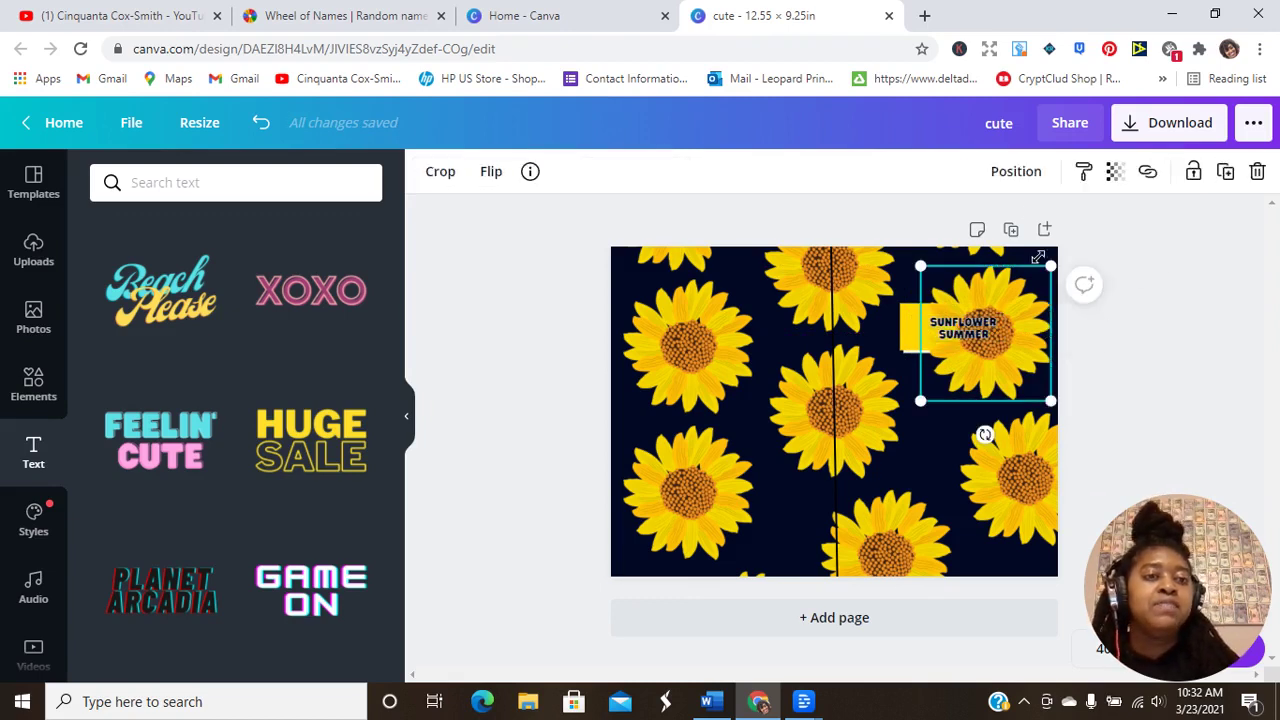
pyautogui.click(1008, 180)
pyautogui.click(960, 224)
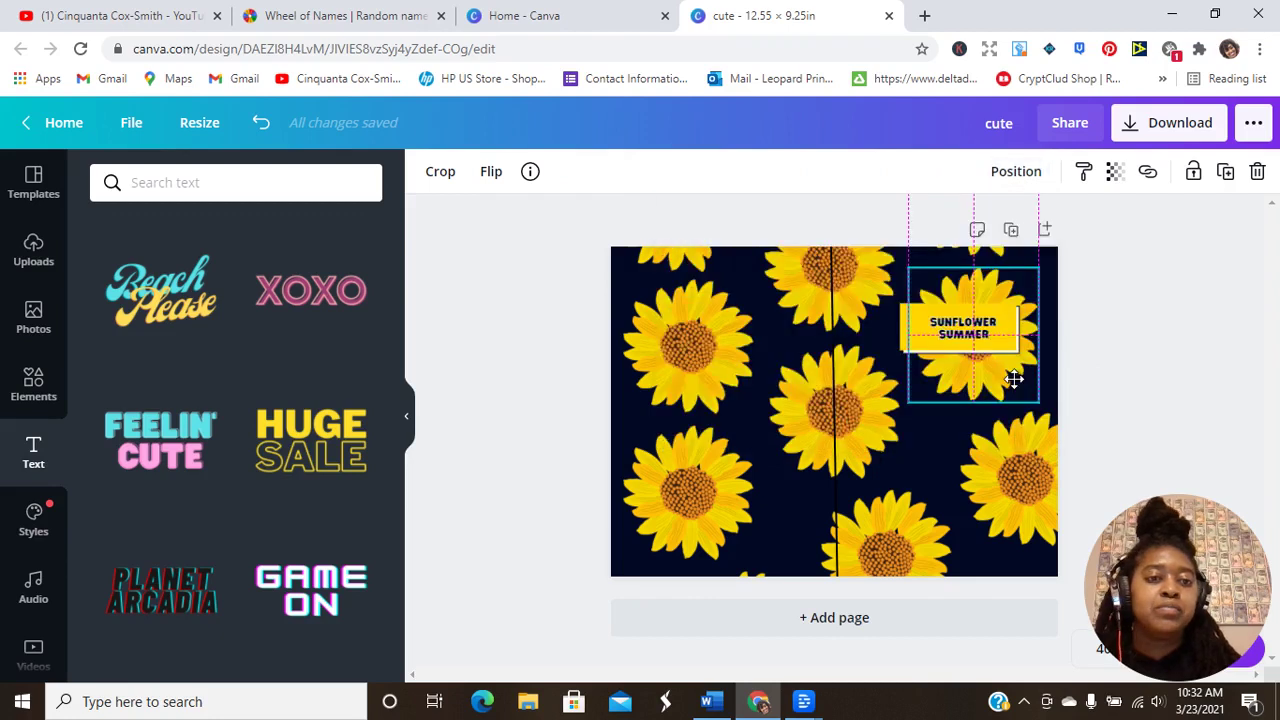
# Delete the vertical line down the middle of the cover
pyautogui.click(1176, 336)
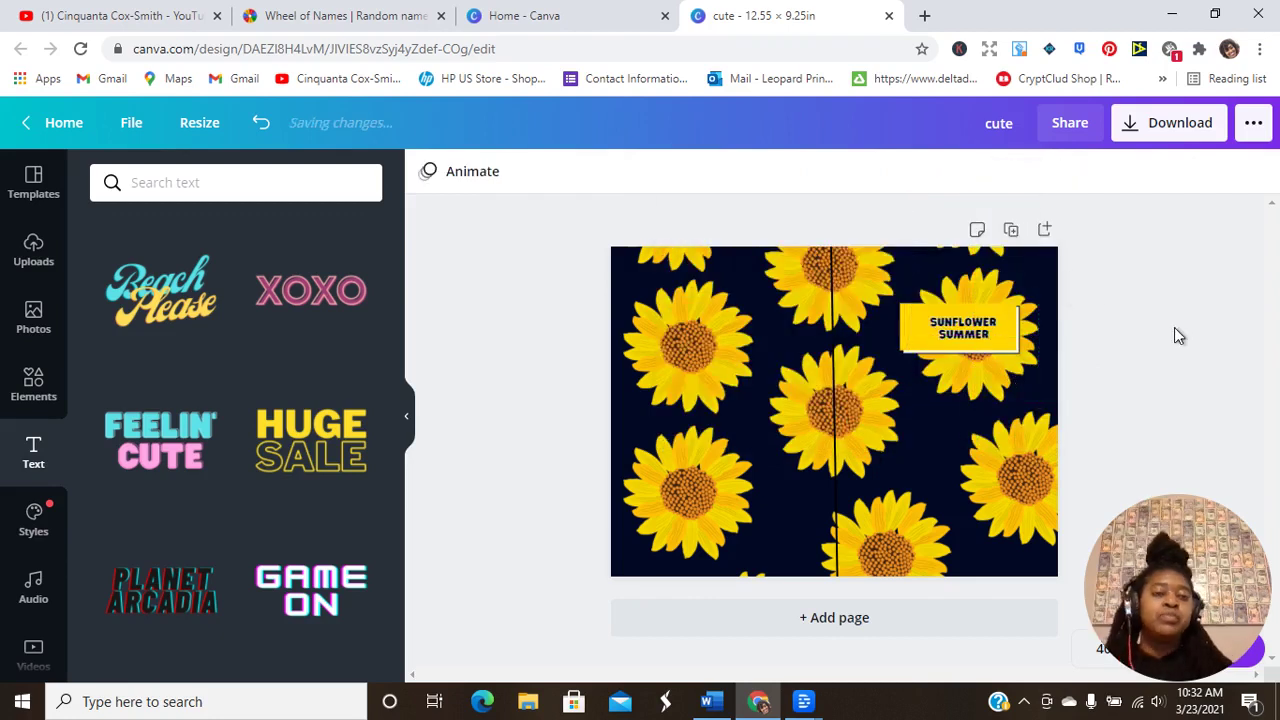
pyautogui.click(834, 406)
pyautogui.click(1257, 171)
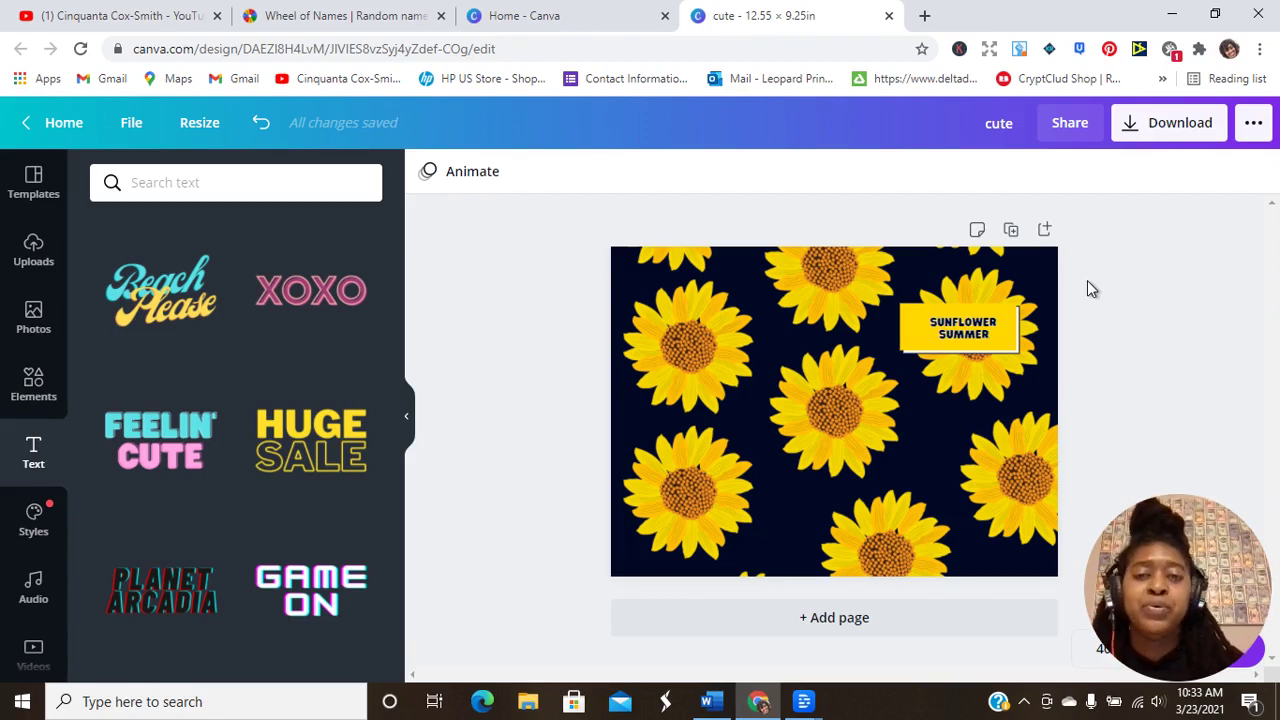
# Switch from the finished Canva cover to the YouTube channel tab
pyautogui.click(86, 14)
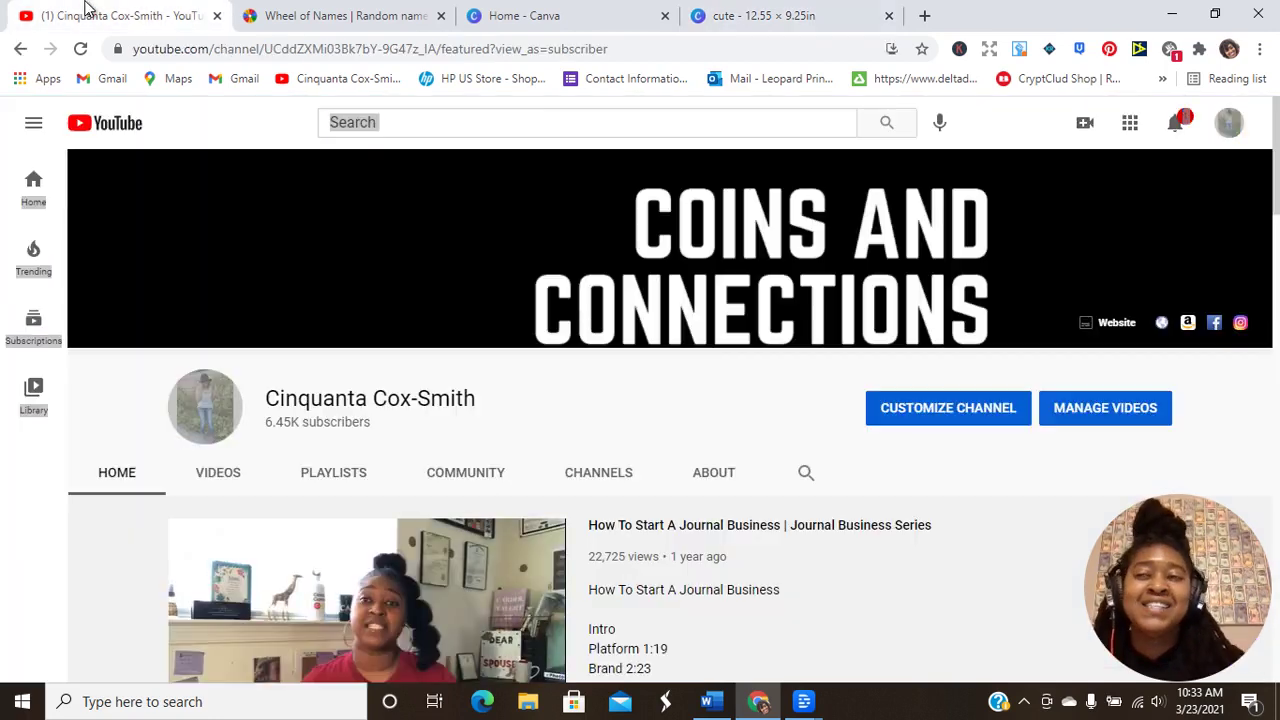
pyautogui.moveTo(90, 100); pyautogui.dragTo(188, 478)
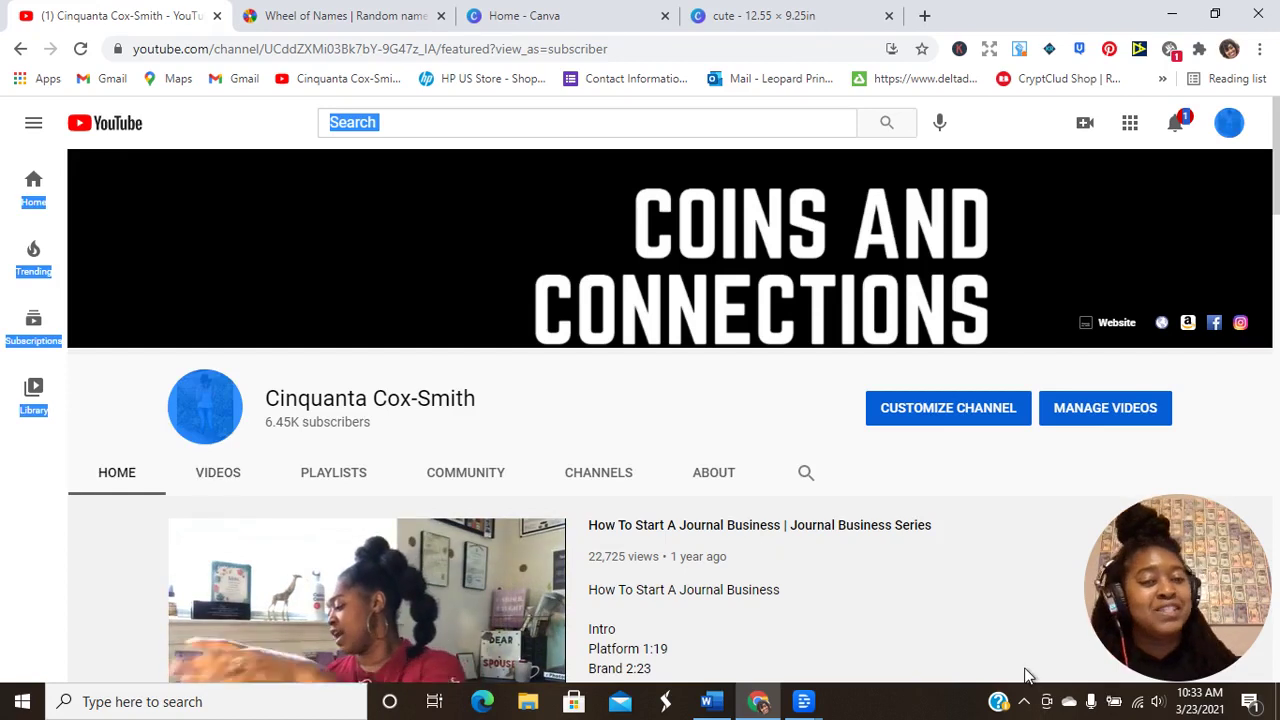